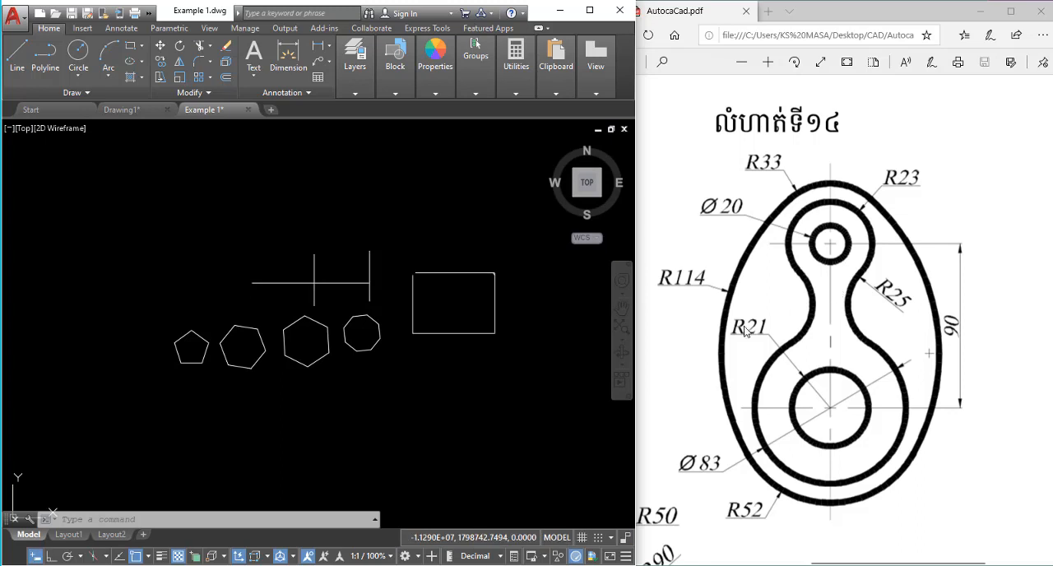
Erase all the existing polygons, lines and the rectangle from the drawing.
{"action": "scroll", "coordinate": [415, 290], "scroll_direction": "down", "scroll_amount": 2}
{"action": "left_click", "coordinate": [491, 353]}
{"action": "left_click", "coordinate": [430, 213]}
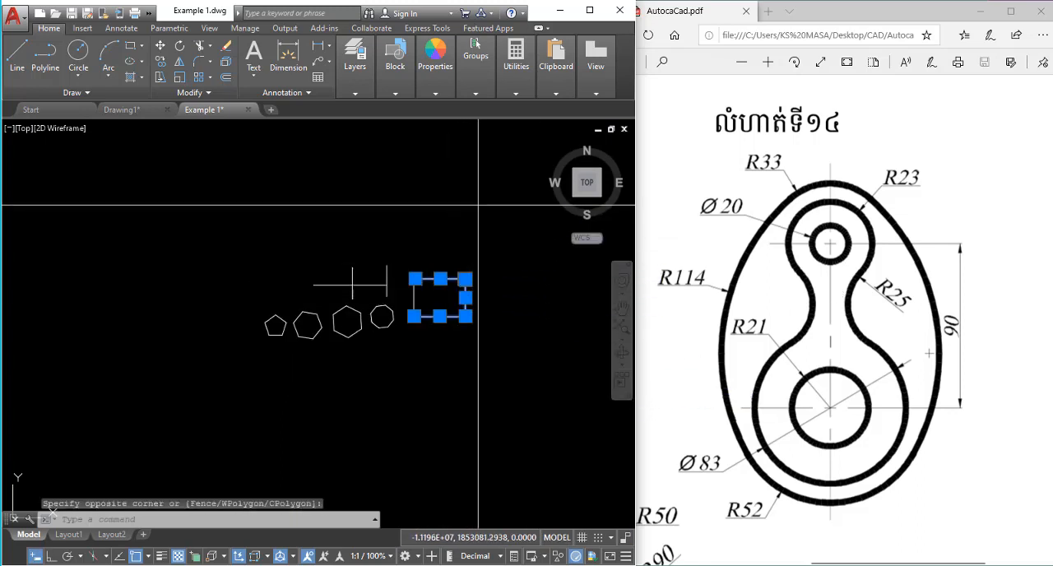
{"action": "left_click", "coordinate": [482, 205]}
{"action": "left_click", "coordinate": [231, 398]}
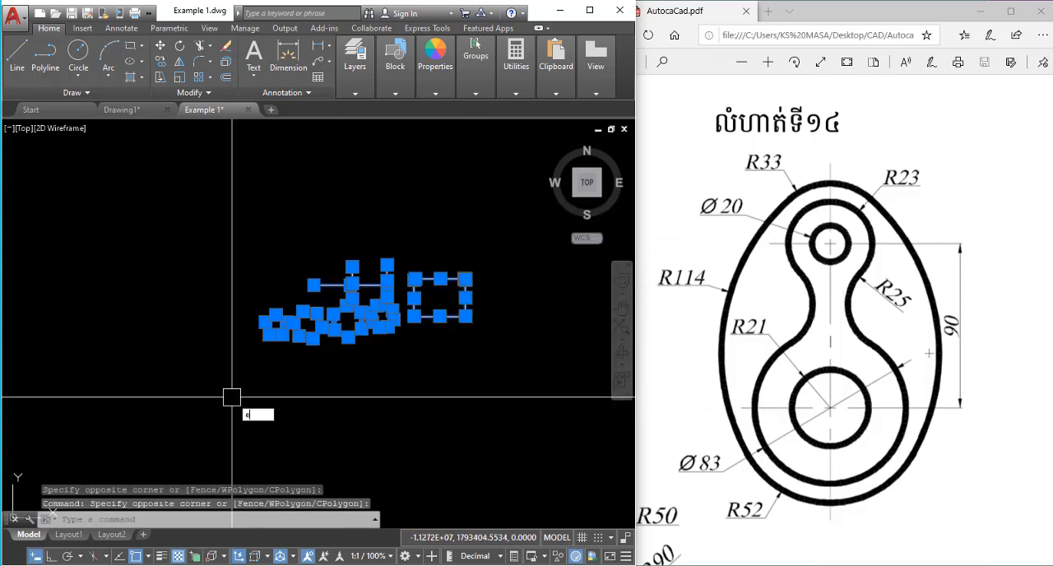
{"action": "key", "text": "Return"}
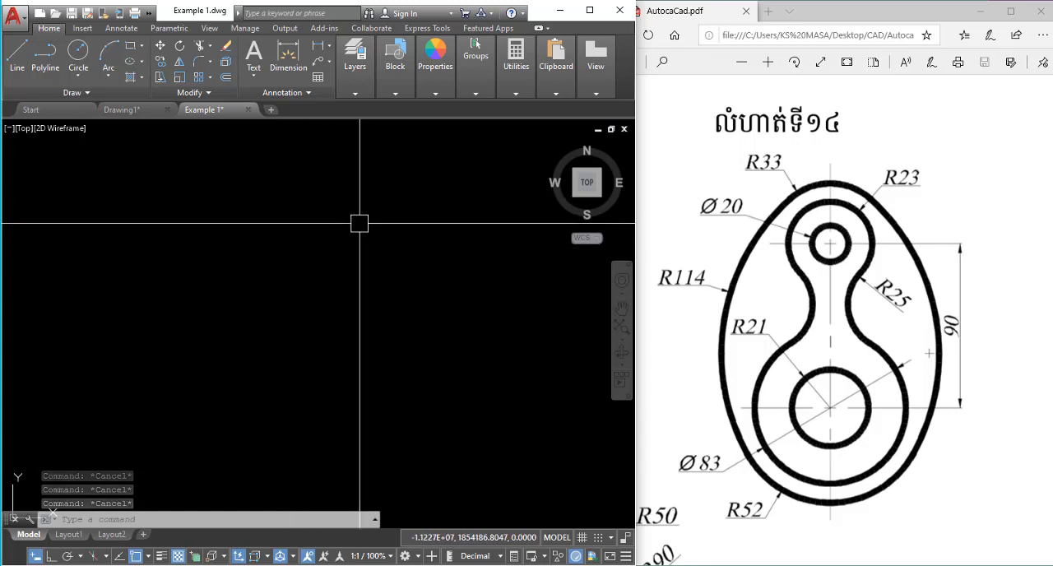
{"action": "type", "text": "c"}
{"action": "key", "text": "Return"}
{"action": "left_click", "coordinate": [262, 217]}
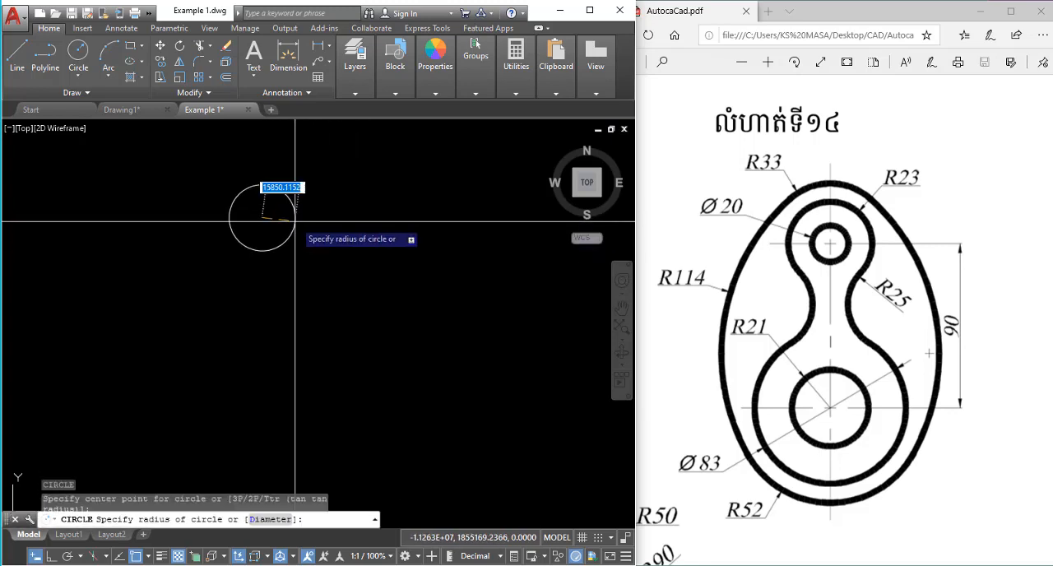
{"action": "key", "text": "Escape"}
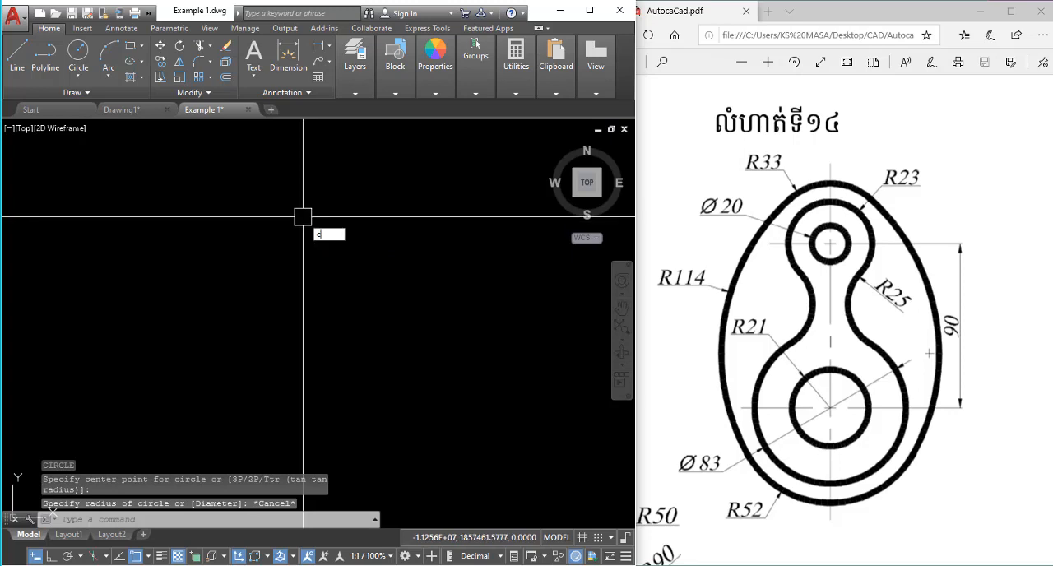
Draw a circle with a diameter of 20 in the upper part of the empty drawing area.
{"action": "type", "text": "c"}
{"action": "key", "text": "Return"}
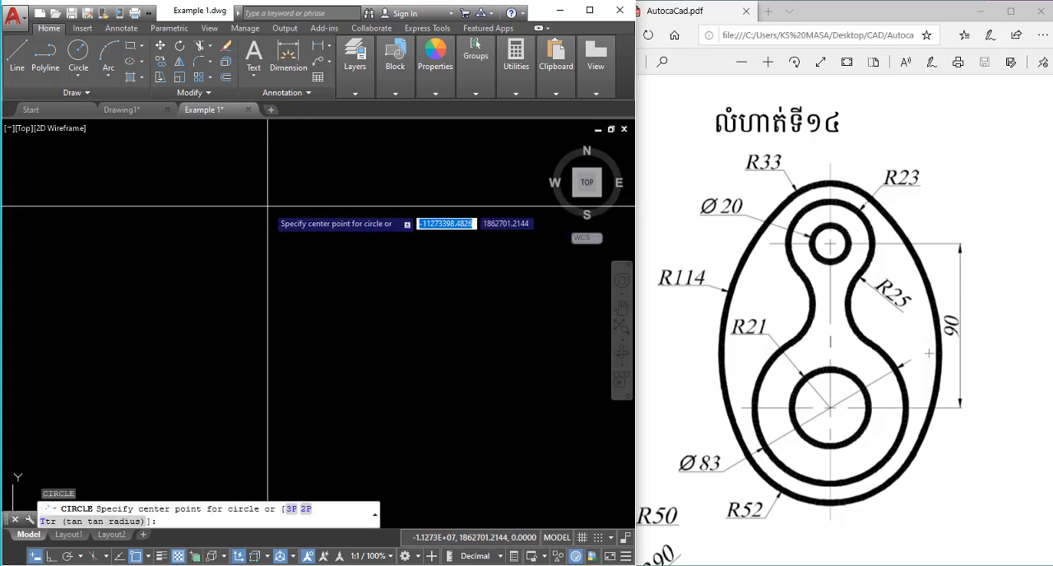
{"action": "left_click", "coordinate": [267, 206]}
{"action": "key", "text": "Return"}
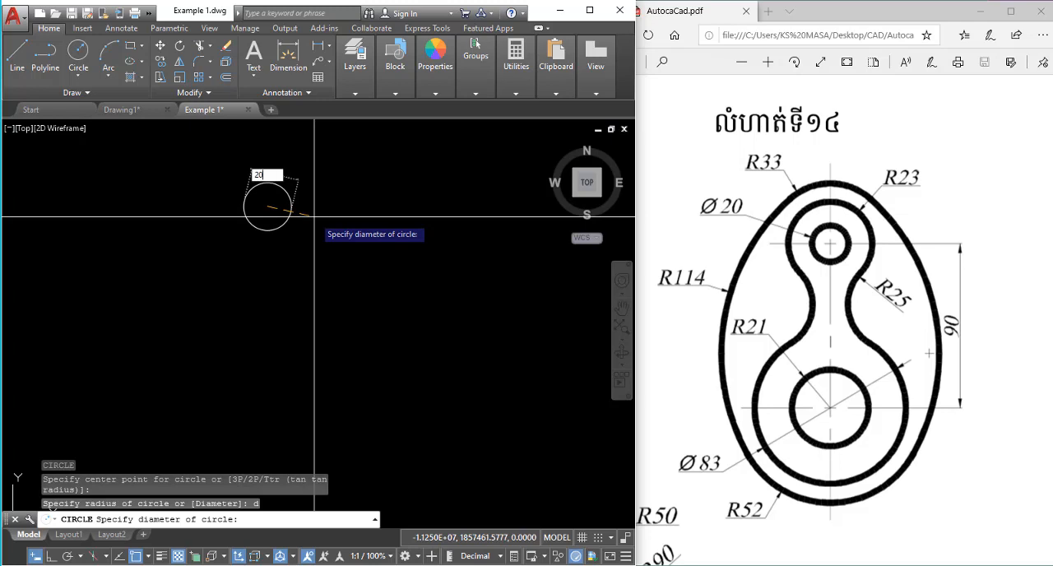
{"action": "key", "text": "Return"}
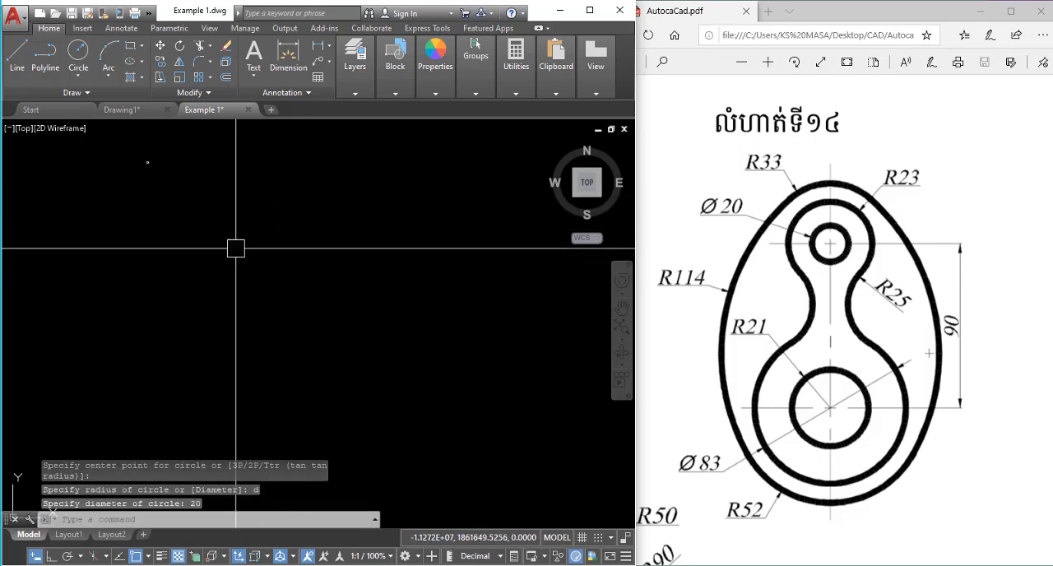
{"action": "scroll", "coordinate": [395, 298], "scroll_direction": "up", "scroll_amount": 10}
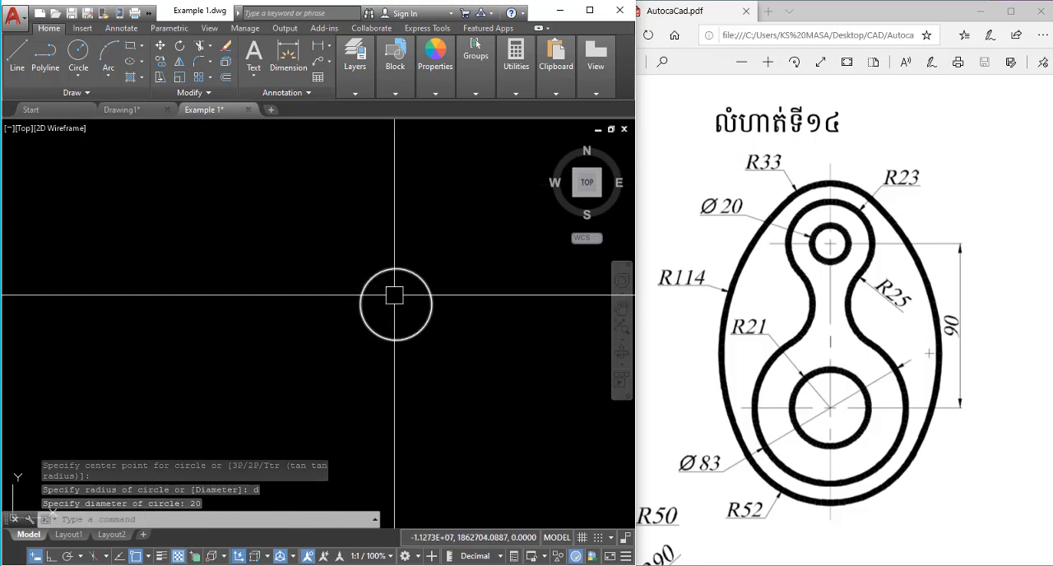
Copy the 20-diameter circle 90 units straight down with Ortho on.
{"action": "middle_click_drag", "start_coordinate": [394, 294], "coordinate": [313, 236]}
{"action": "left_click", "coordinate": [352, 244]}
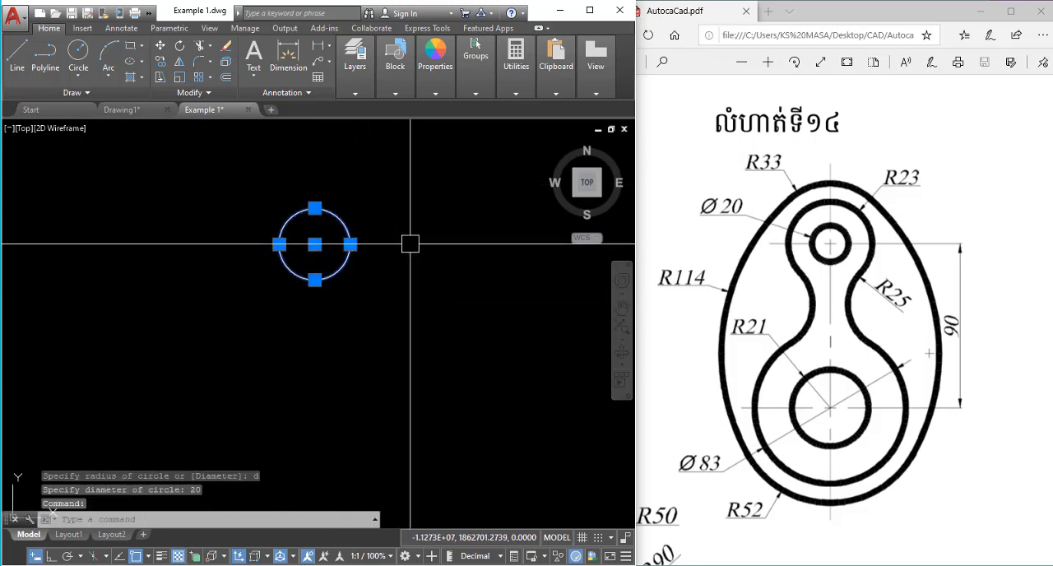
{"action": "type", "text": "co"}
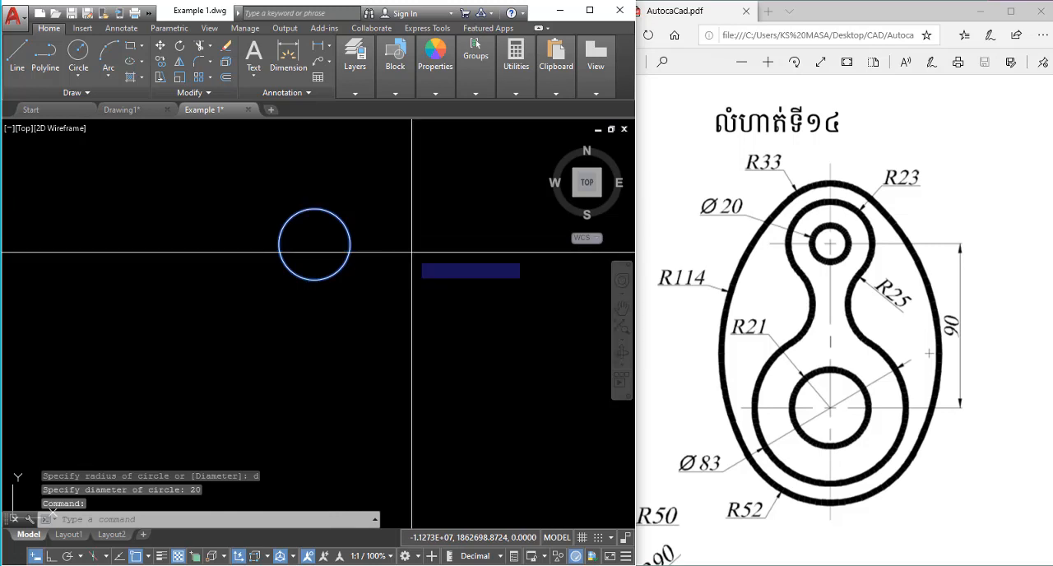
{"action": "key", "text": "Return"}
{"action": "left_click", "coordinate": [414, 255]}
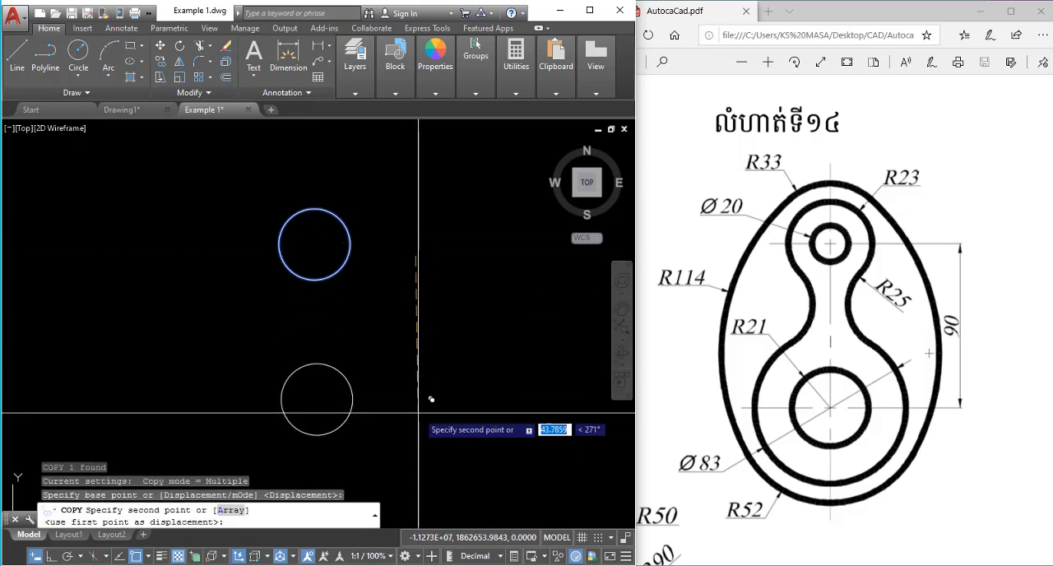
{"action": "key", "text": "F8"}
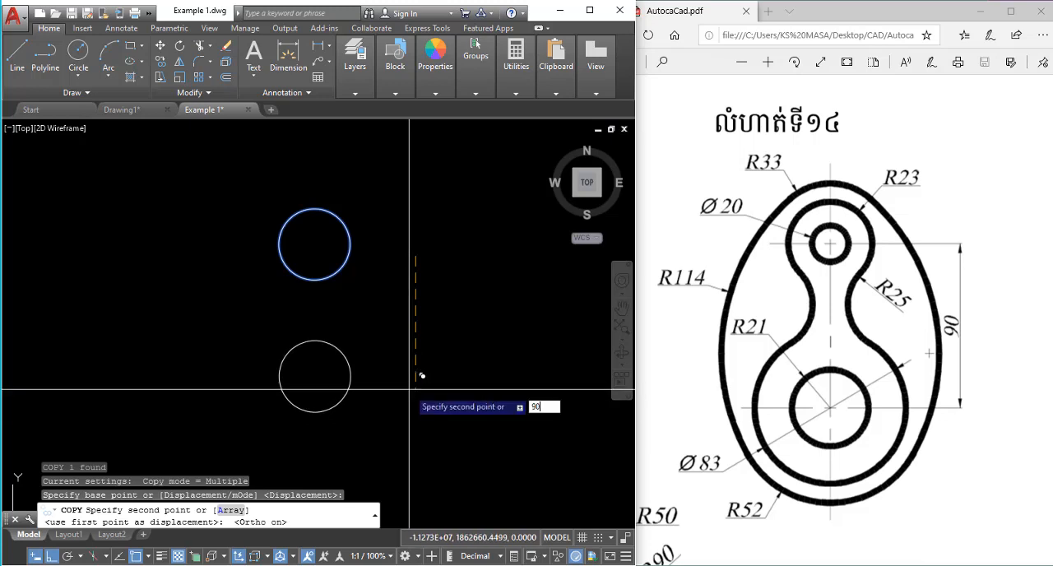
{"action": "key", "text": "Return"}
{"action": "scroll", "coordinate": [419, 306], "scroll_direction": "down", "scroll_amount": 4}
{"action": "key", "text": "Escape"}
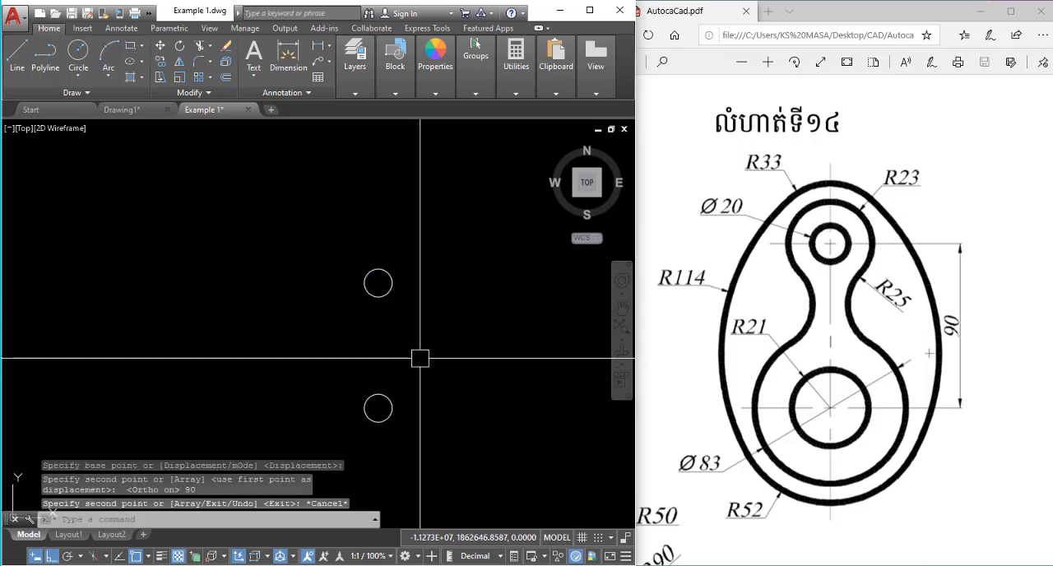
{"action": "left_click", "coordinate": [363, 353]}
{"action": "scroll", "coordinate": [369, 348], "scroll_direction": "up", "scroll_amount": 6}
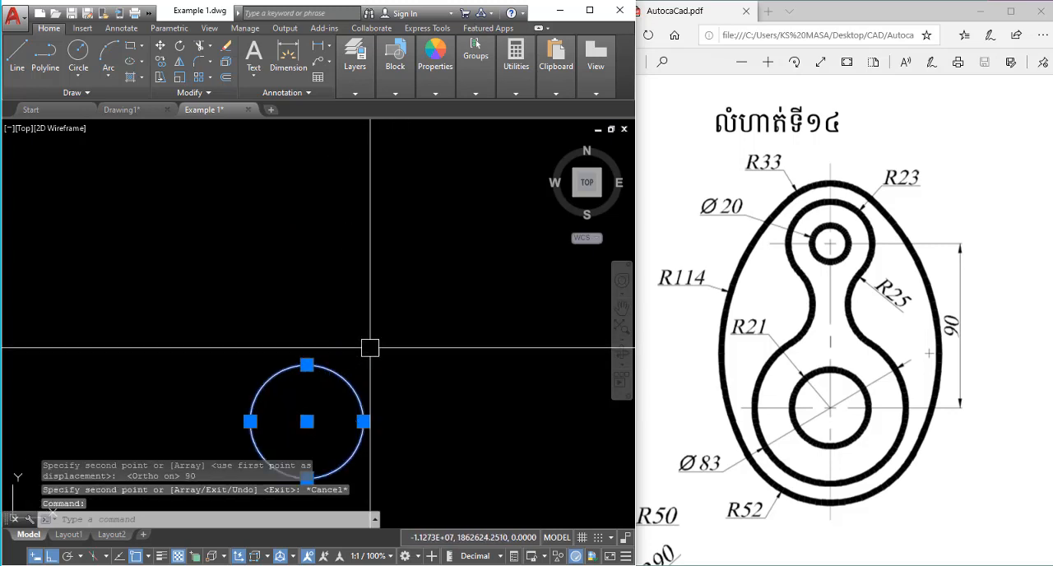
{"action": "scroll", "coordinate": [376, 355], "scroll_direction": "down", "scroll_amount": 2}
{"action": "key", "text": "Escape"}
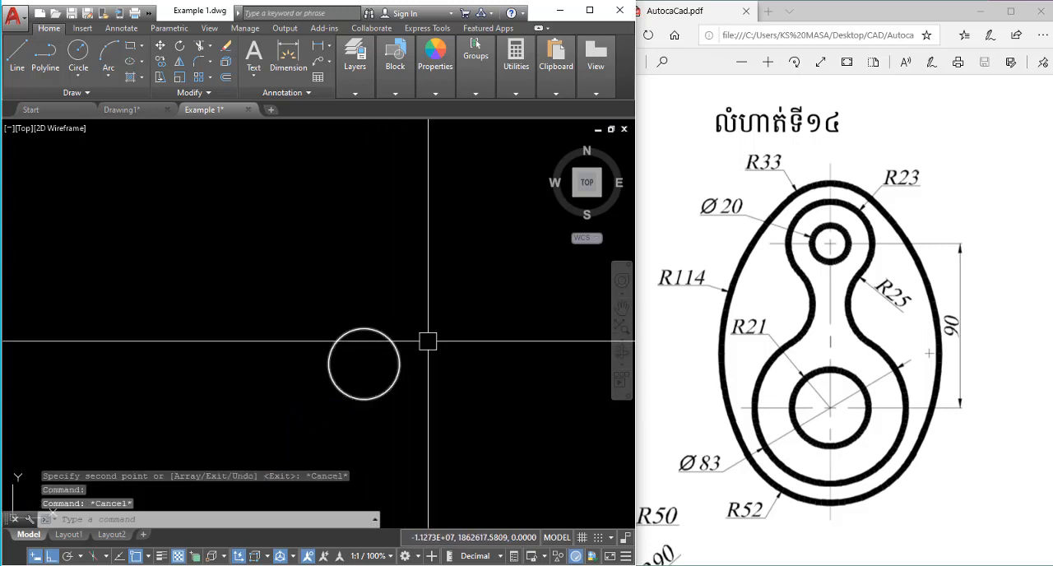
Draw a circle with a diameter of 83 concentric with the lower copied circle.
{"action": "type", "text": "c"}
{"action": "key", "text": "Return"}
{"action": "left_click", "coordinate": [364, 363]}
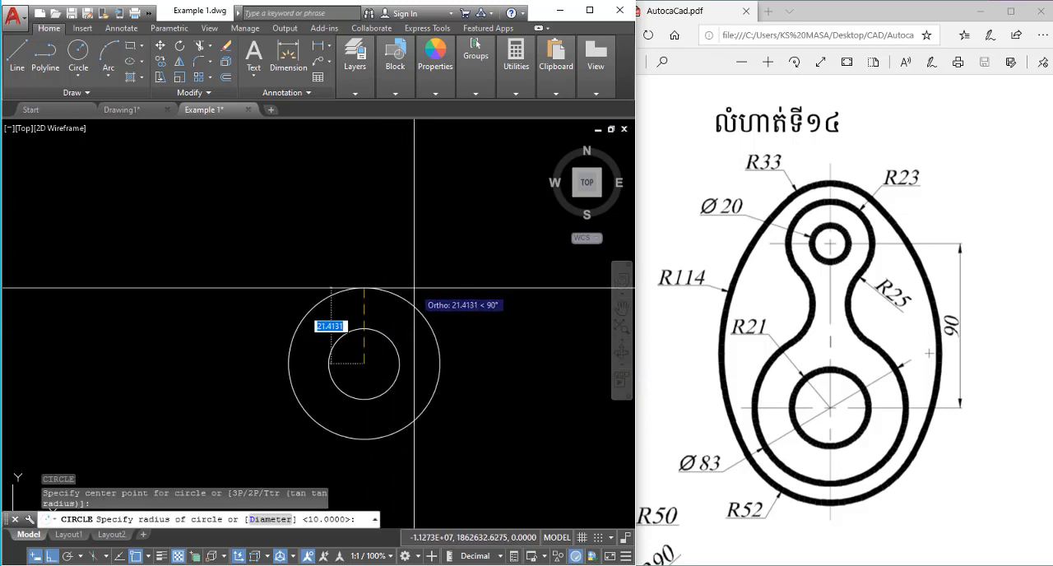
{"action": "key", "text": "Return"}
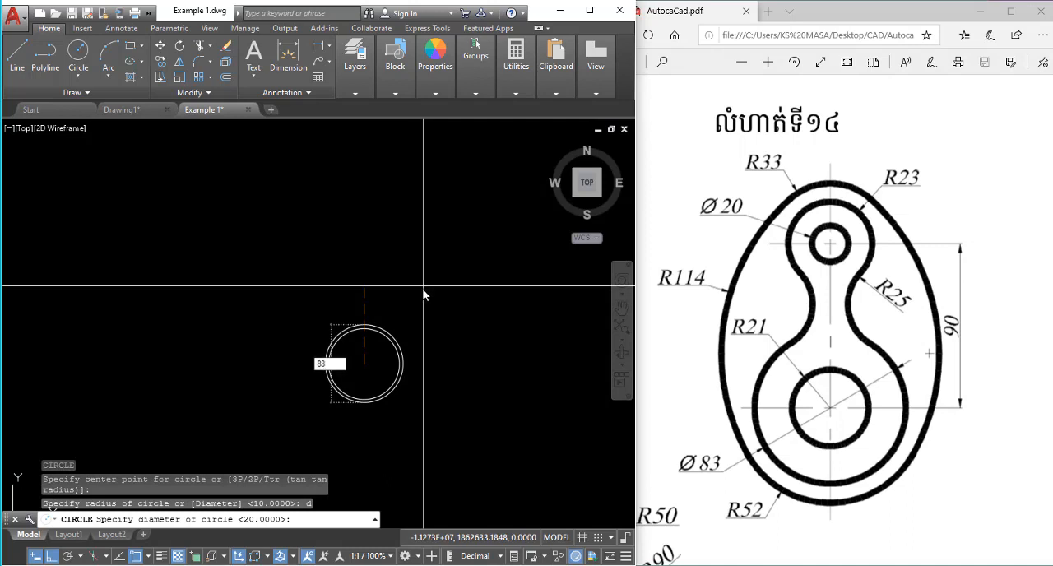
{"action": "type", "text": "83"}
{"action": "key", "text": "Return"}
{"action": "key", "text": "Escape"}
Erase the small copied circle inside the 83-diameter circle.
{"action": "left_click", "coordinate": [395, 326]}
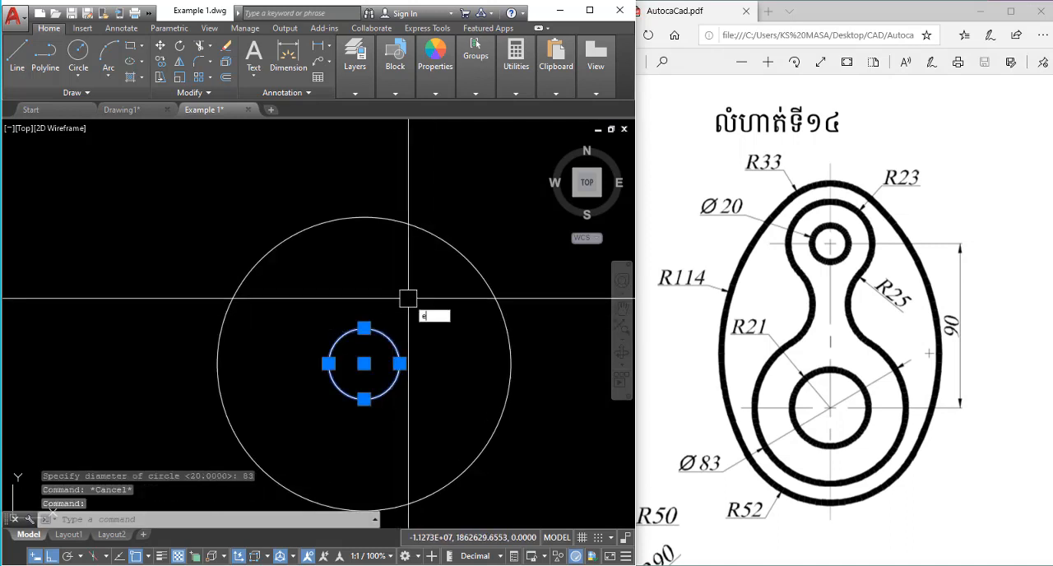
{"action": "type", "text": "e"}
{"action": "key", "text": "Return"}
{"action": "scroll", "coordinate": [408, 298], "scroll_direction": "down", "scroll_amount": 4}
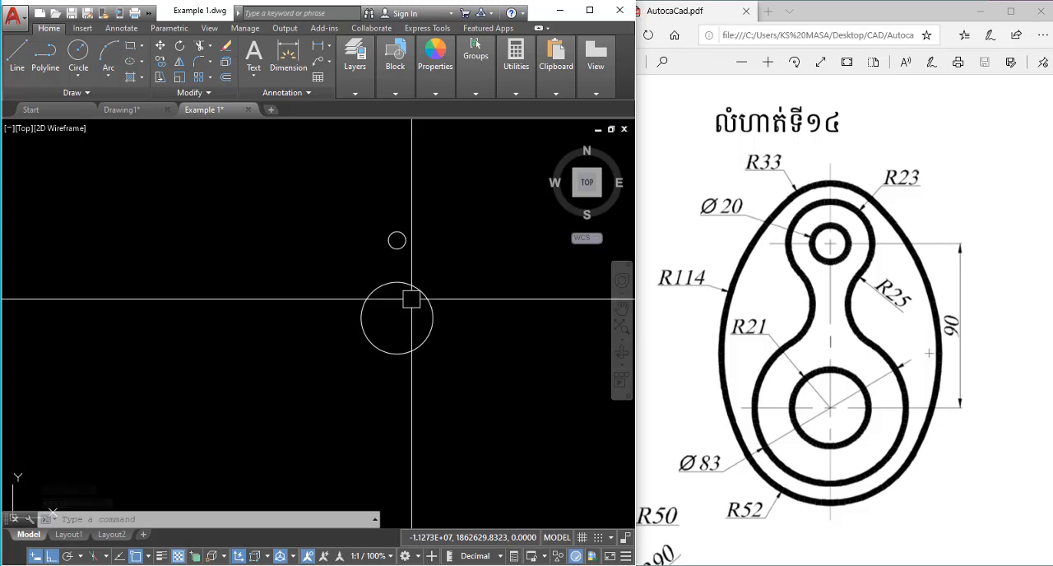
Draw a circle with a radius of 21 at the centre of the 83-diameter circle.
{"action": "scroll", "coordinate": [409, 302], "scroll_direction": "up", "scroll_amount": 2}
{"action": "key", "text": "Return"}
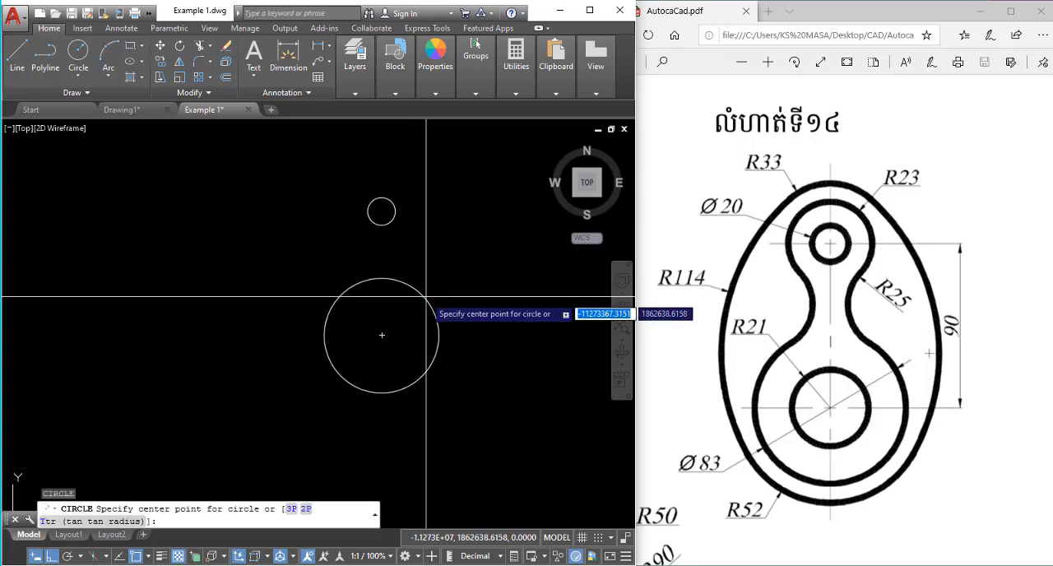
{"action": "left_click", "coordinate": [381, 335]}
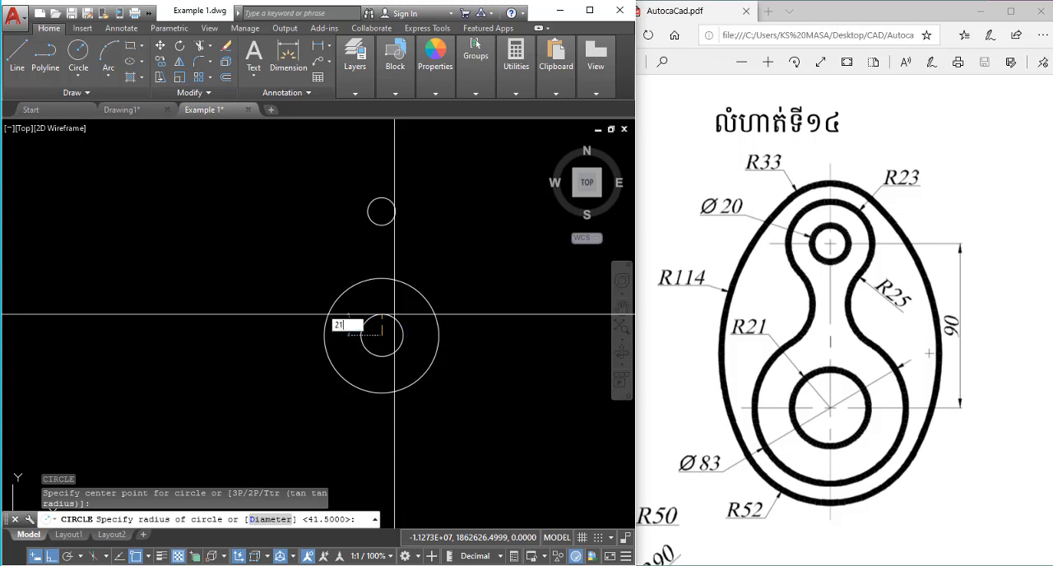
{"action": "type", "text": "21"}
{"action": "key", "text": "Return"}
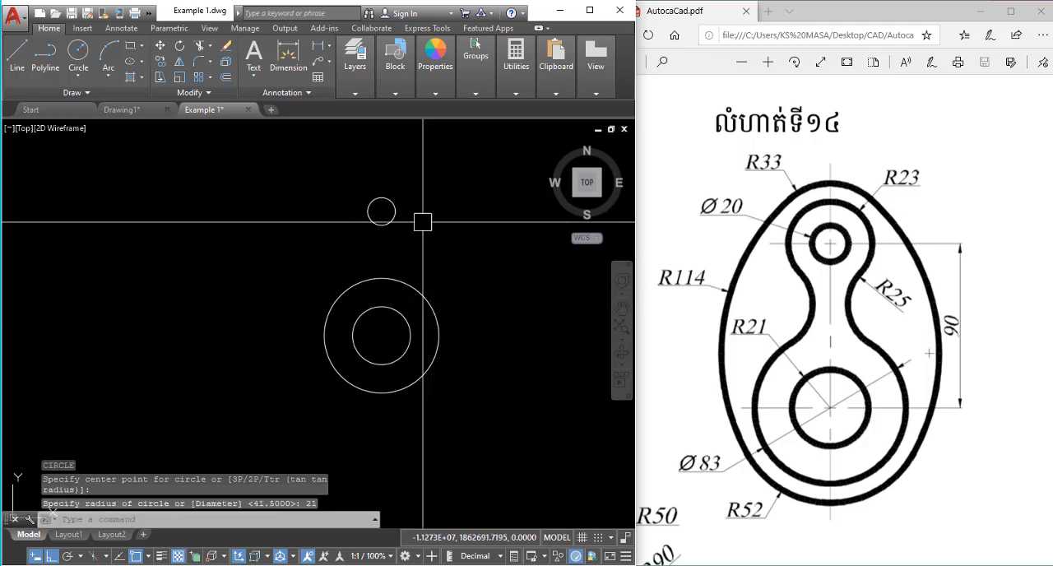
{"action": "scroll", "coordinate": [411, 205], "scroll_direction": "up", "scroll_amount": 2}
{"action": "type", "text": "c"}
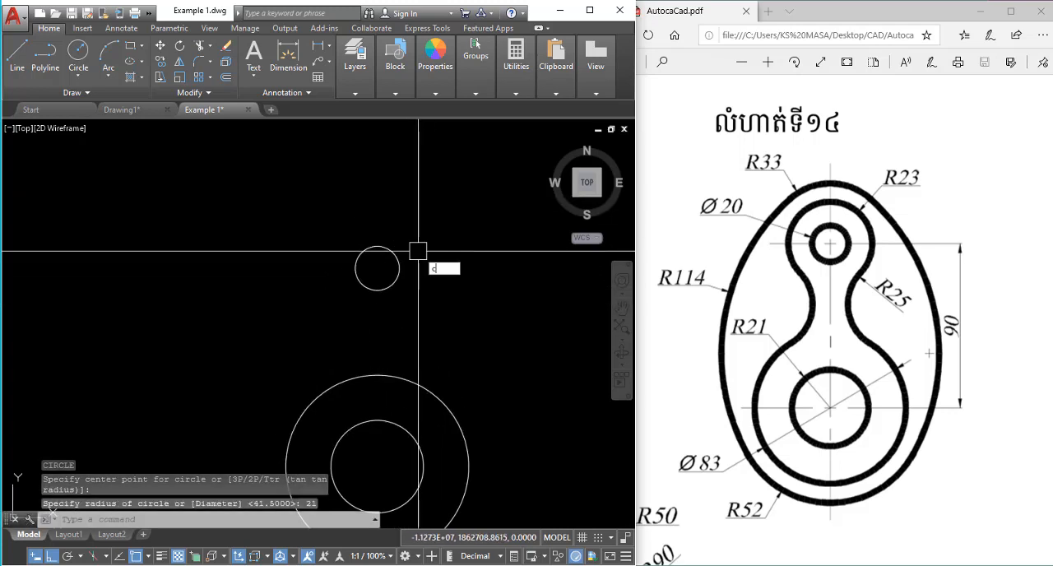
{"action": "key", "text": "Return"}
{"action": "left_click", "coordinate": [377, 268]}
{"action": "key", "text": "Escape"}
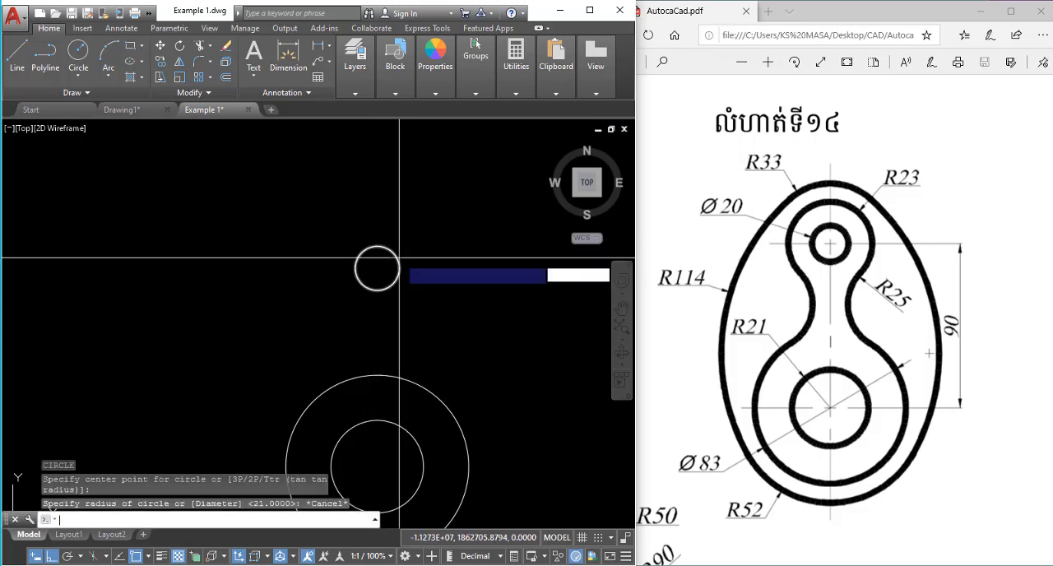
Draw a circle with a radius of 23 concentric with the upper 20-diameter circle.
{"action": "key", "text": "Return"}
{"action": "left_click", "coordinate": [377, 268]}
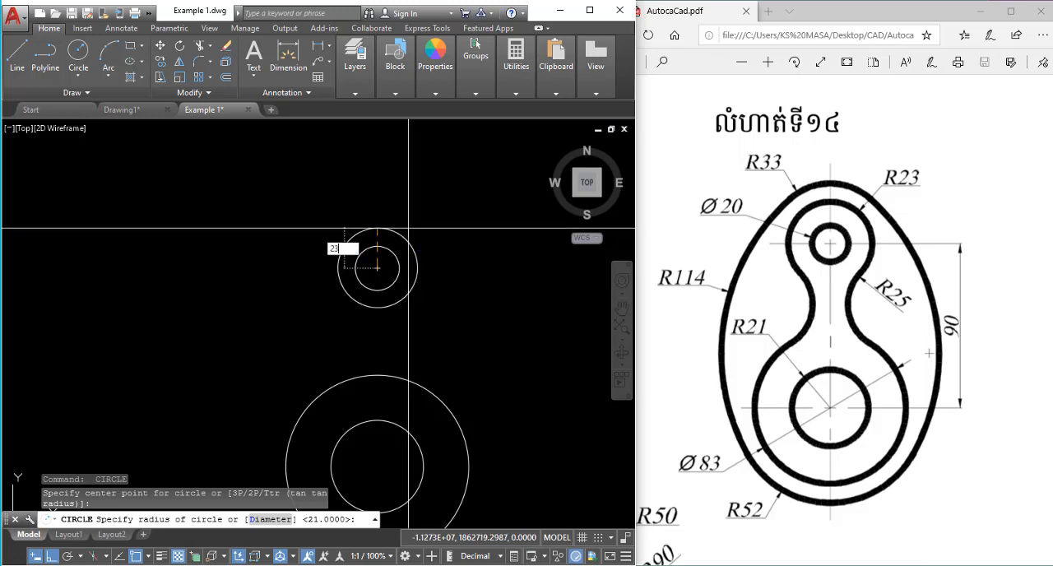
{"action": "type", "text": "23"}
{"action": "key", "text": "Return"}
{"action": "key", "text": "Escape"}
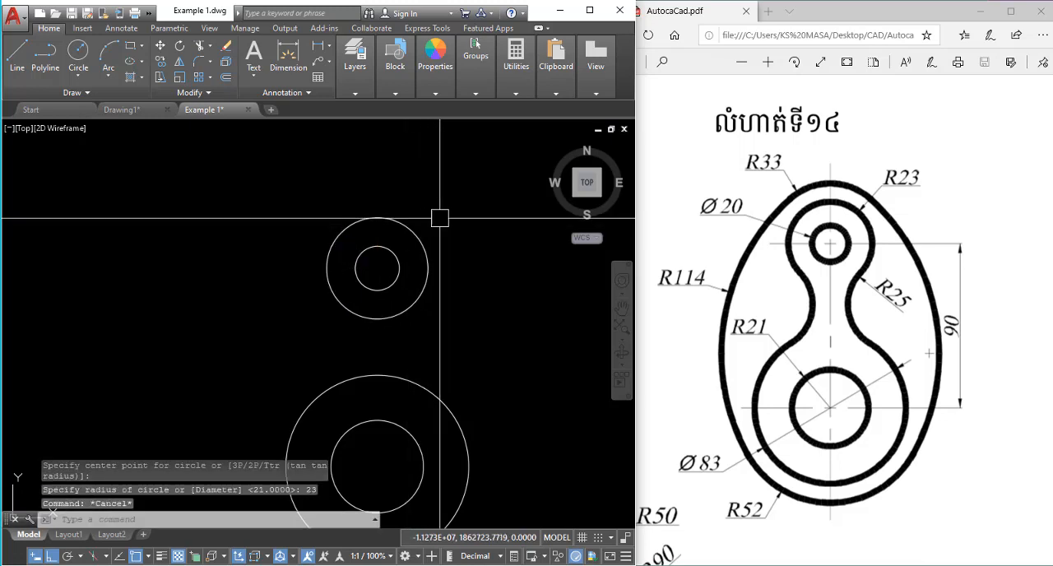
Draw a tangent-tangent-radius circle of radius 25 touching the right sides of the upper and lower outer circles.
{"action": "scroll", "coordinate": [439, 247], "scroll_direction": "down", "scroll_amount": 2}
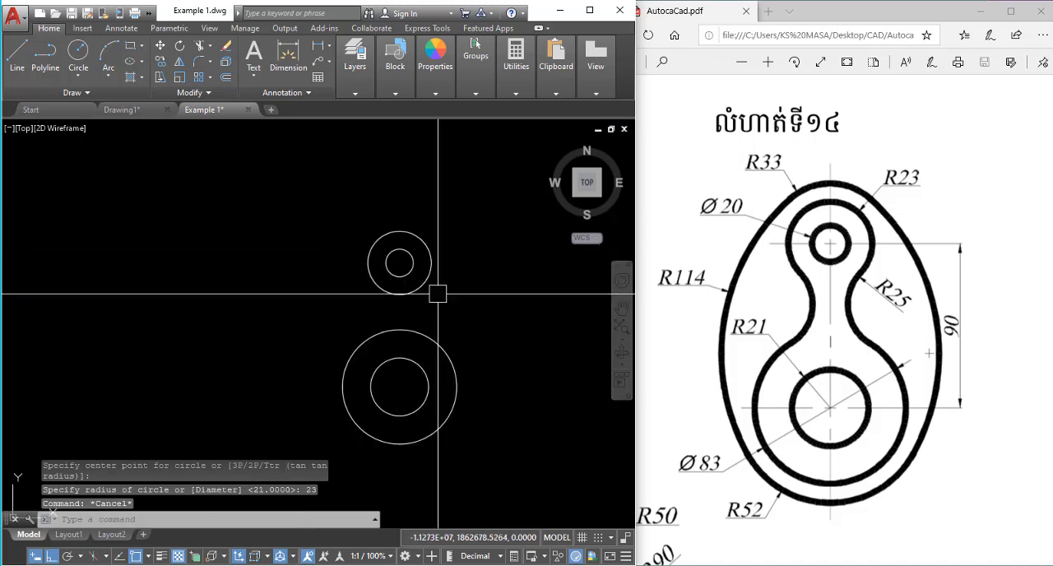
{"action": "scroll", "coordinate": [436, 291], "scroll_direction": "up", "scroll_amount": 2}
{"action": "type", "text": "c"}
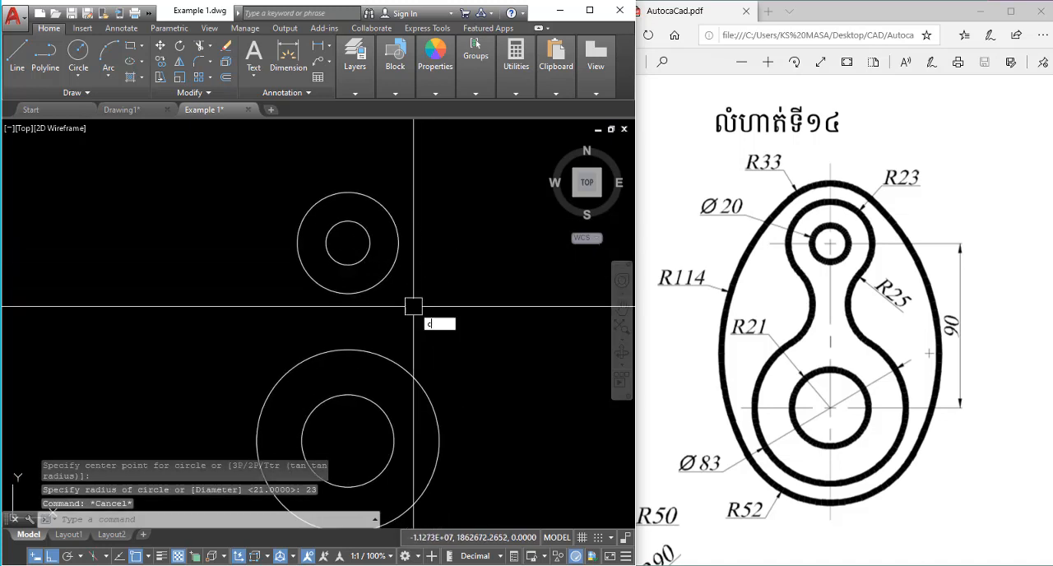
{"action": "key", "text": "Return"}
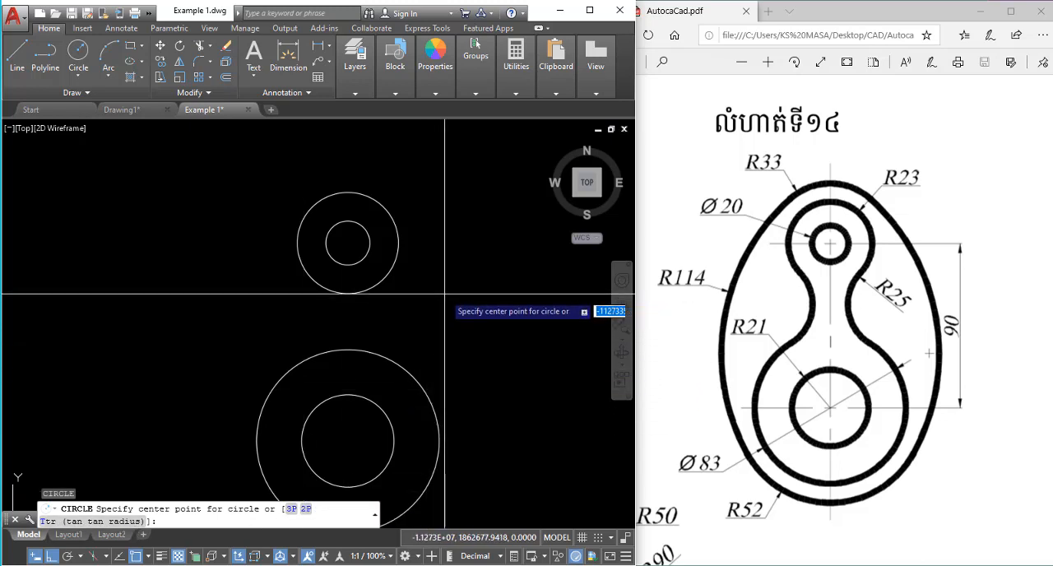
{"action": "type", "text": "t"}
{"action": "key", "text": "Return"}
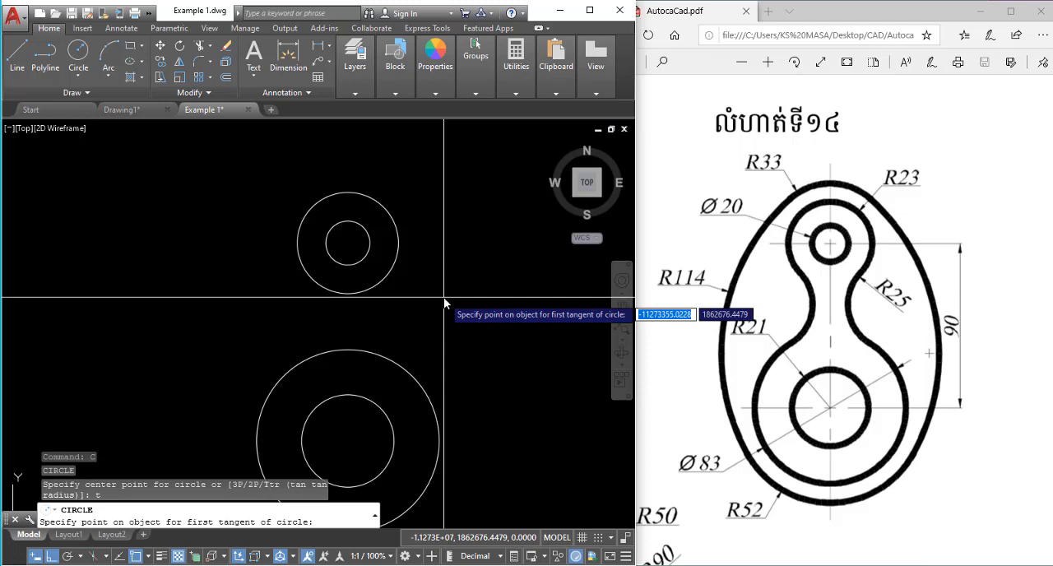
{"action": "left_click", "coordinate": [387, 285]}
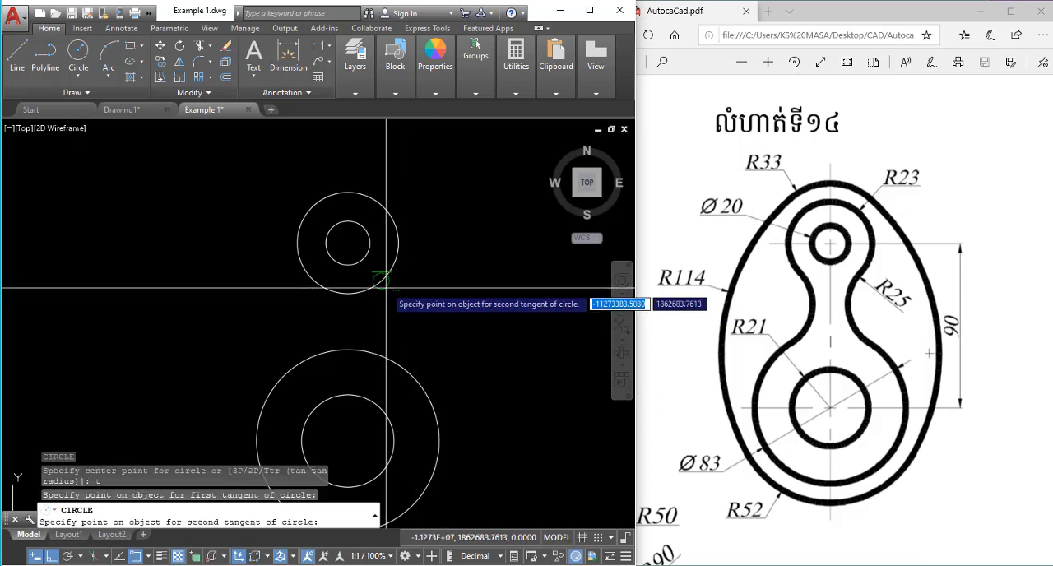
{"action": "left_click", "coordinate": [382, 354]}
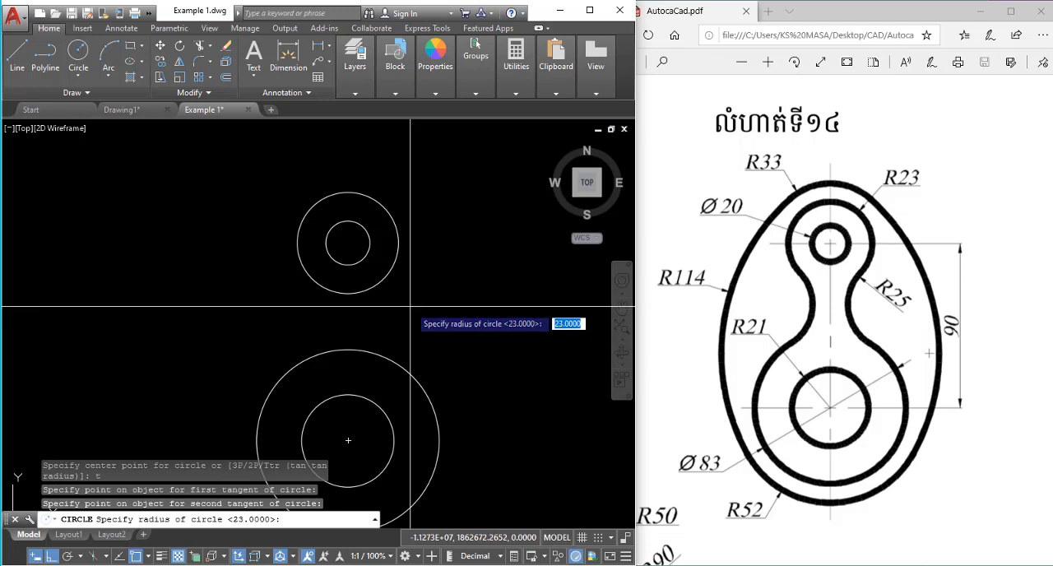
{"action": "key", "text": "Return"}
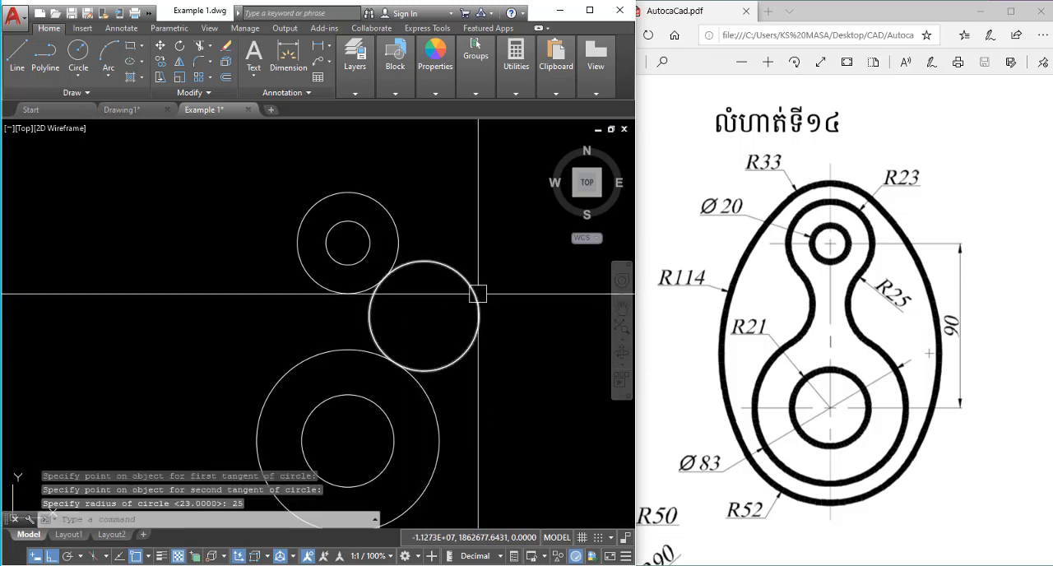
{"action": "key", "text": "Escape"}
{"action": "scroll", "coordinate": [425, 236], "scroll_direction": "up", "scroll_amount": 2}
{"action": "scroll", "coordinate": [431, 242], "scroll_direction": "down", "scroll_amount": 2}
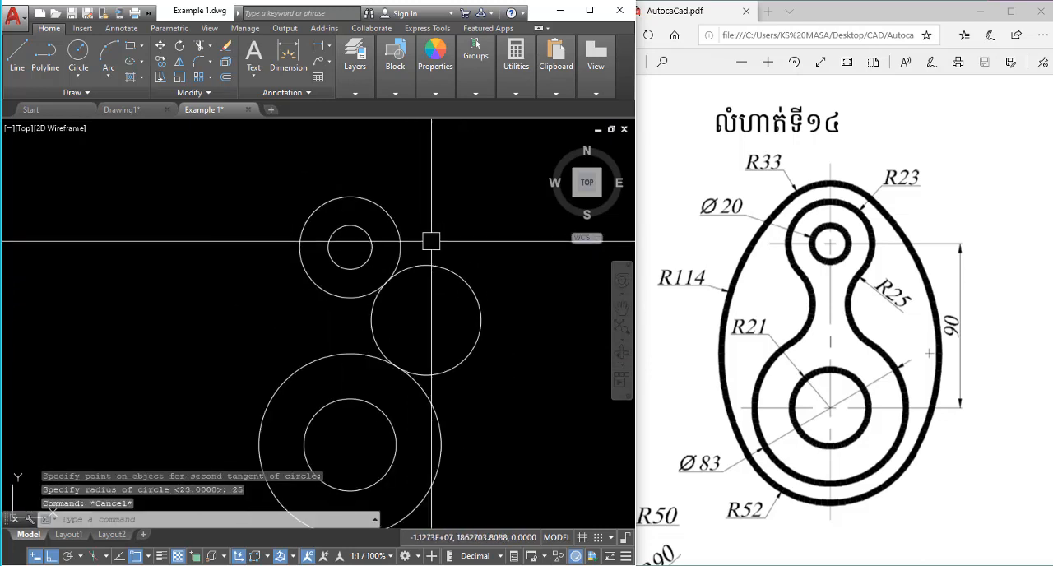
Trim away the outer part of the 25-radius circle, leaving the right neck arc between the upper and lower outer circles.
{"action": "key", "text": "Return"}
{"action": "key", "text": "Return"}
{"action": "left_click", "coordinate": [441, 266]}
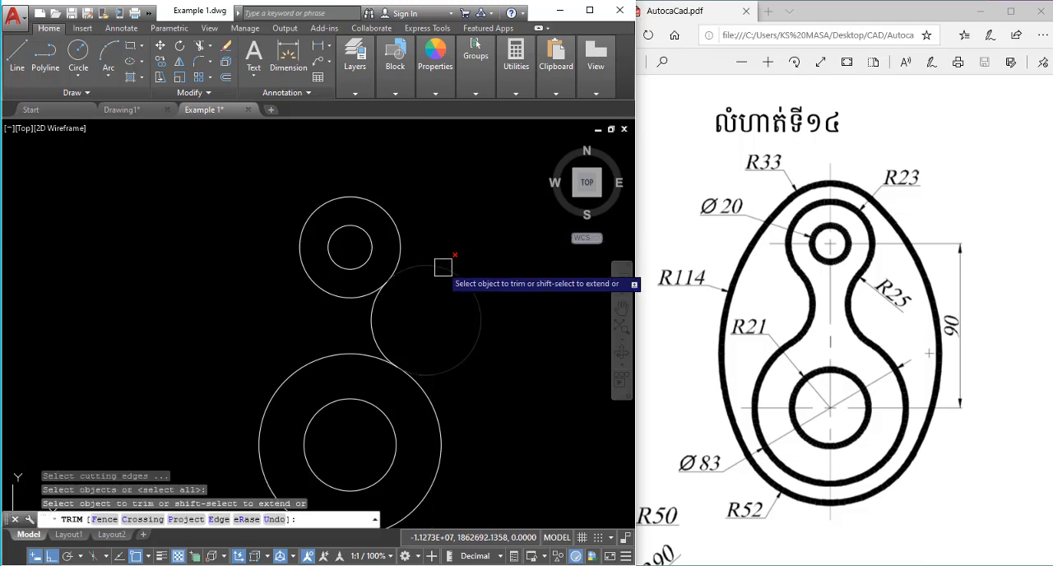
{"action": "key", "text": "Escape"}
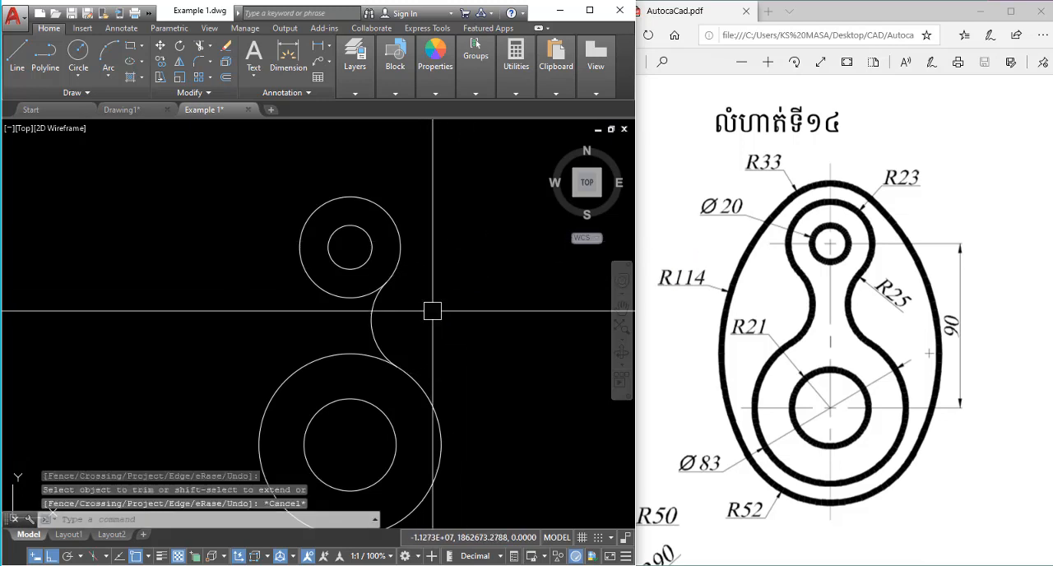
Draw a tangent-tangent-radius circle of radius 25 touching the left sides of the upper and lower outer circles.
{"action": "middle_click_drag", "start_coordinate": [430, 307], "coordinate": [443, 294]}
{"action": "middle_click_drag", "start_coordinate": [341, 301], "coordinate": [367, 296]}
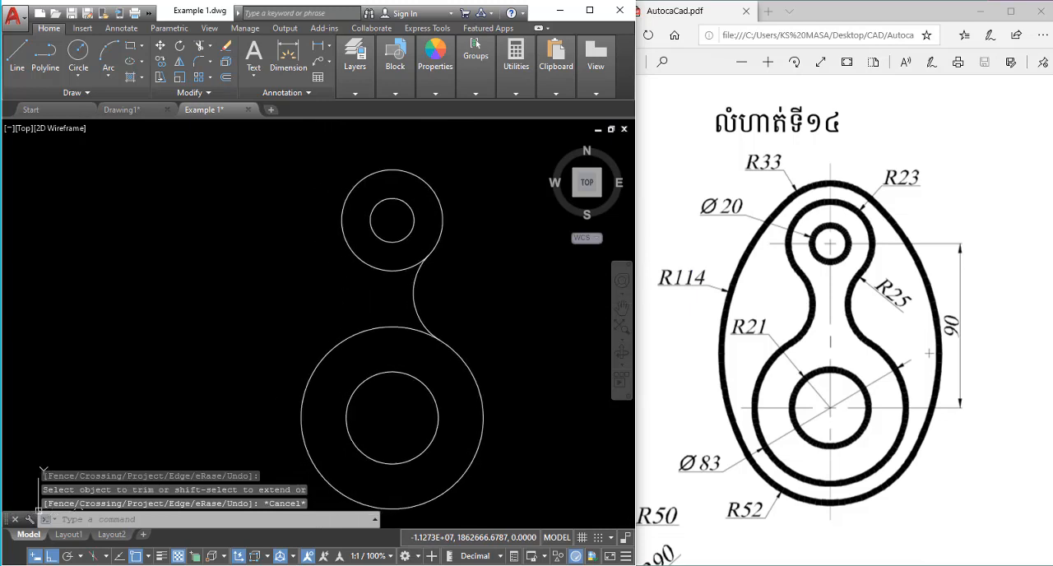
{"action": "type", "text": "c"}
{"action": "key", "text": "Return"}
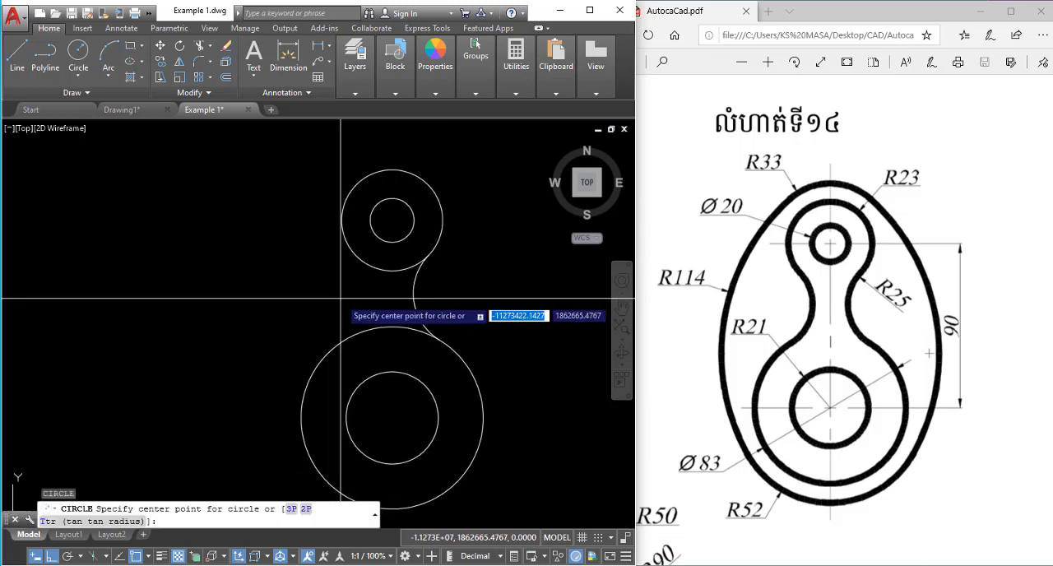
{"action": "key", "text": "Return"}
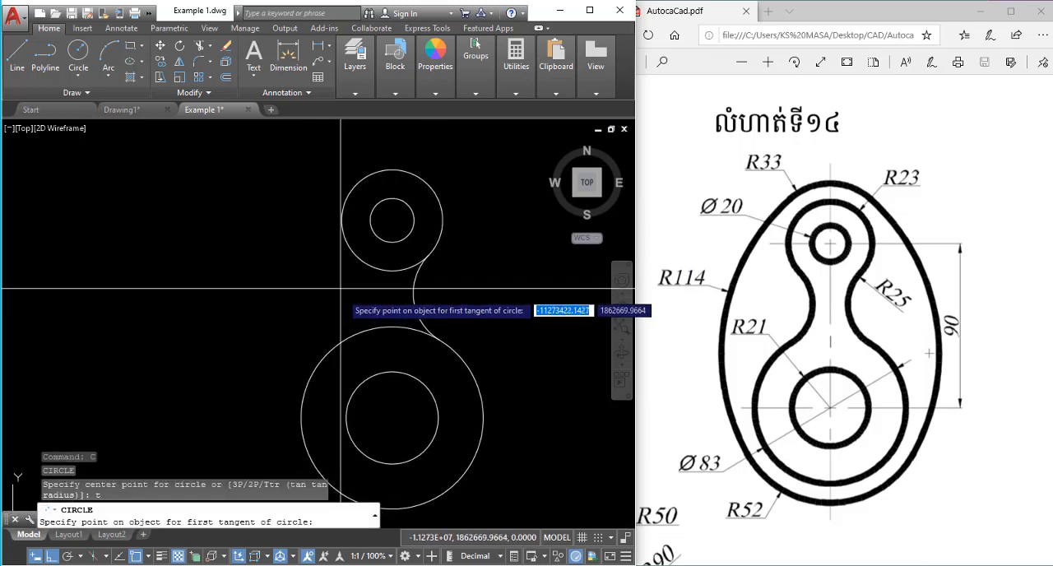
{"action": "left_click", "coordinate": [356, 264]}
{"action": "left_click", "coordinate": [337, 341]}
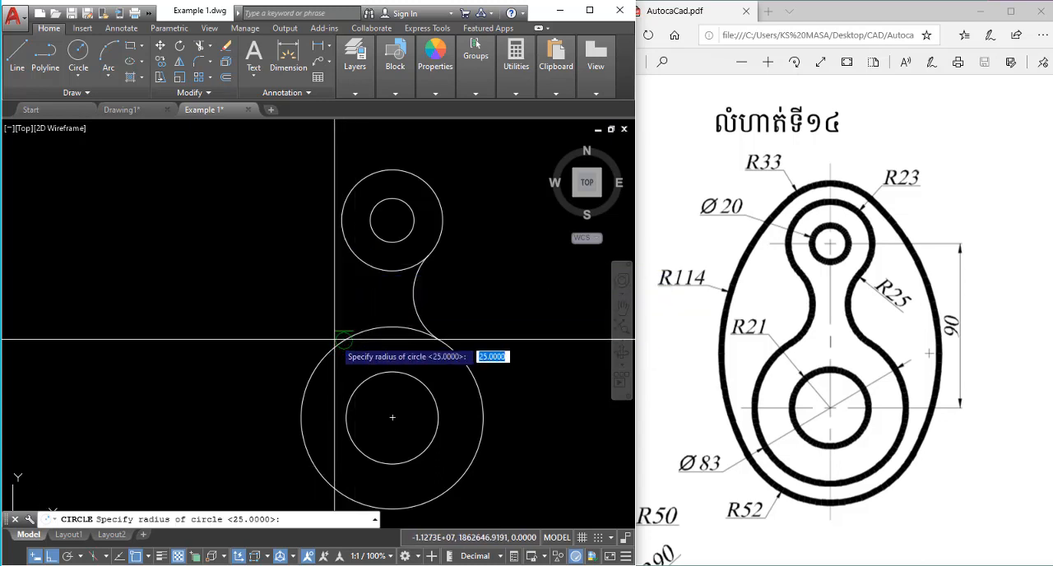
{"action": "key", "text": "Return"}
{"action": "key", "text": "Escape"}
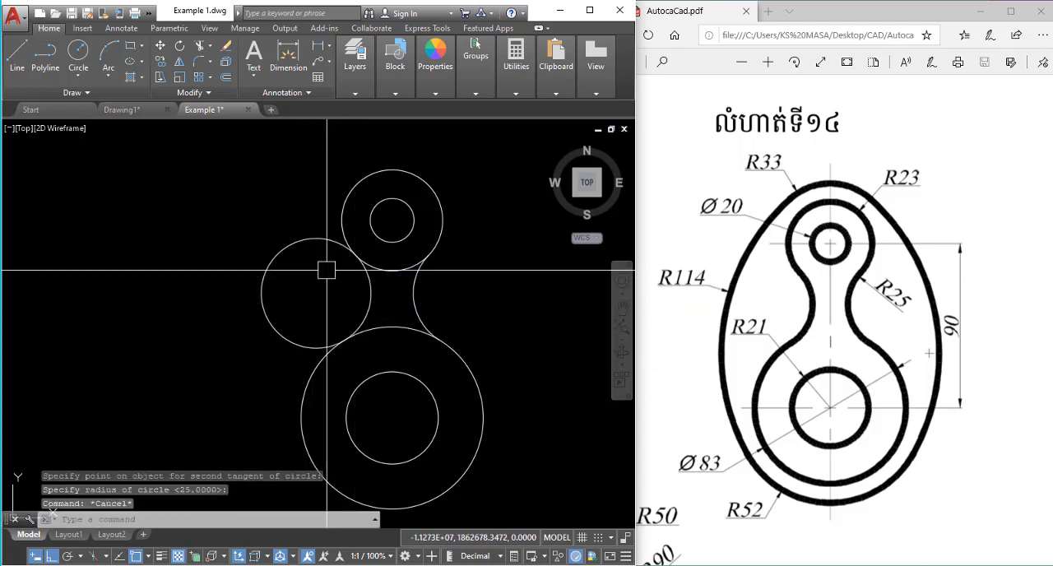
Trim away the outer part of the left 25-radius circle, leaving only the left neck arc.
{"action": "type", "text": "tr"}
{"action": "key", "text": "Return"}
{"action": "key", "text": "Return"}
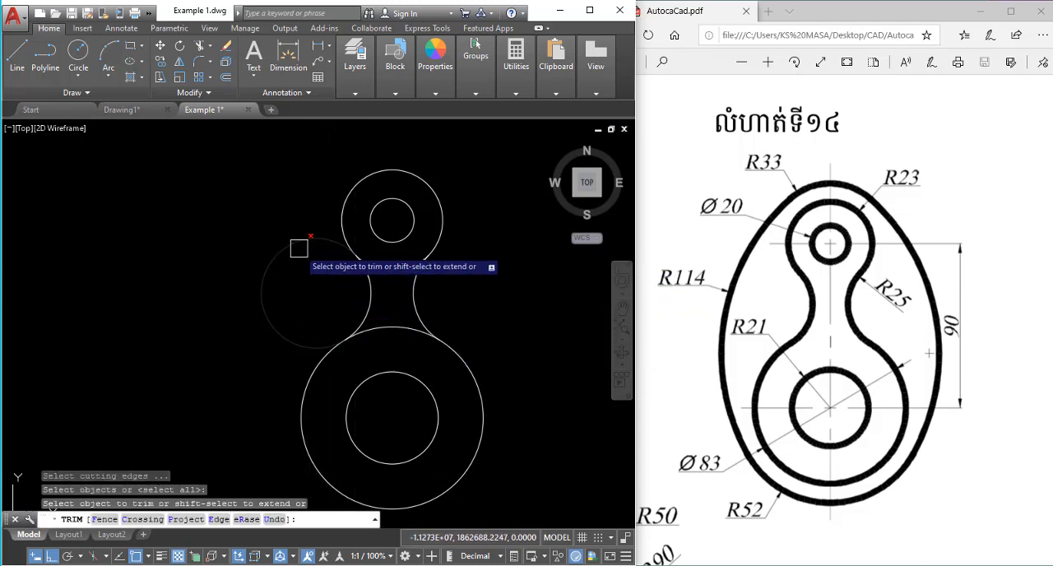
{"action": "left_click", "coordinate": [296, 245]}
{"action": "key", "text": "Escape"}
Enable all object snap modes in the drafting settings.
{"action": "scroll", "coordinate": [405, 269], "scroll_direction": "up", "scroll_amount": 2}
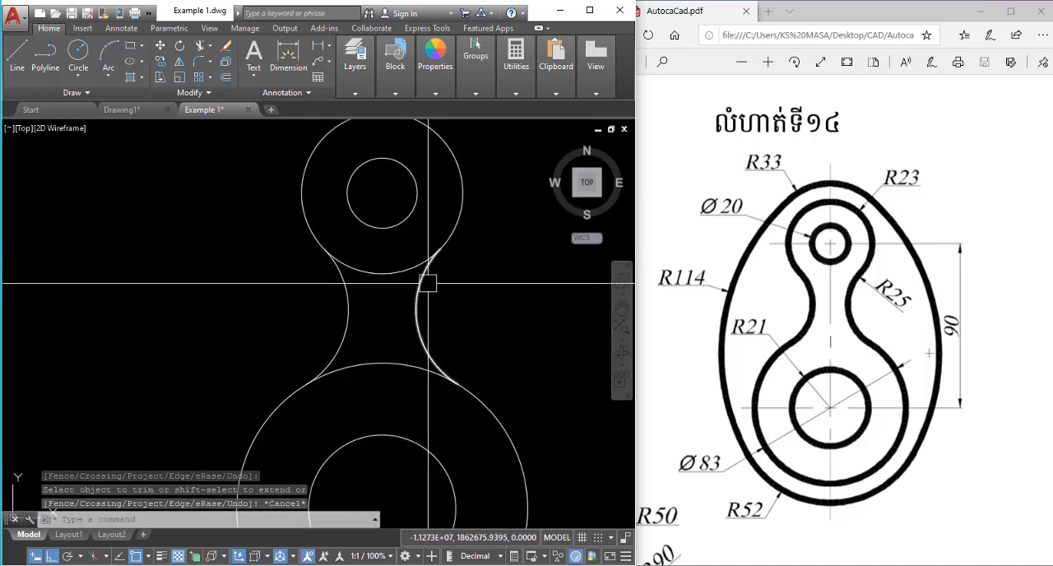
{"action": "type", "text": "of"}
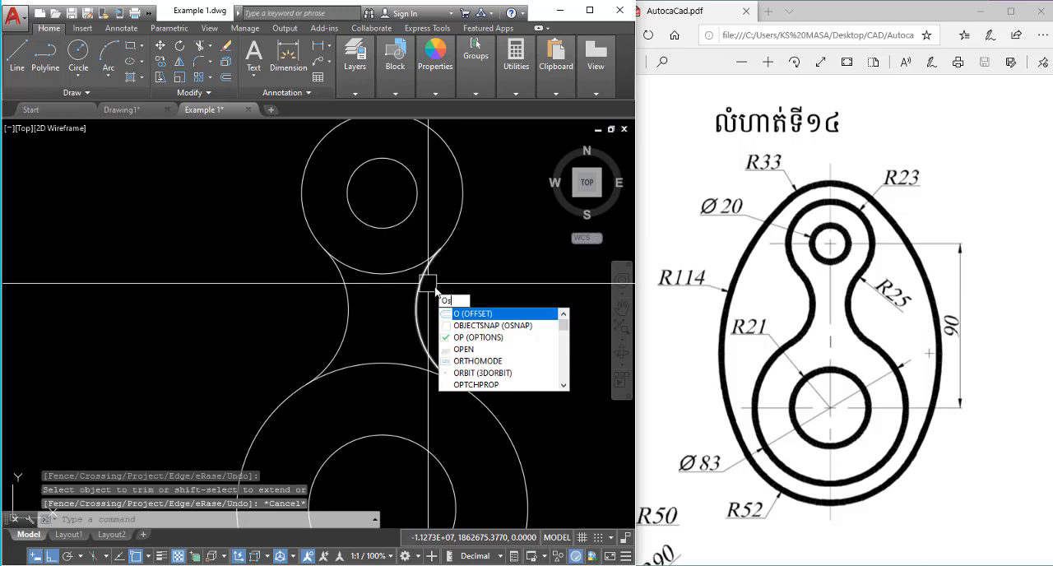
{"action": "key", "text": "Return"}
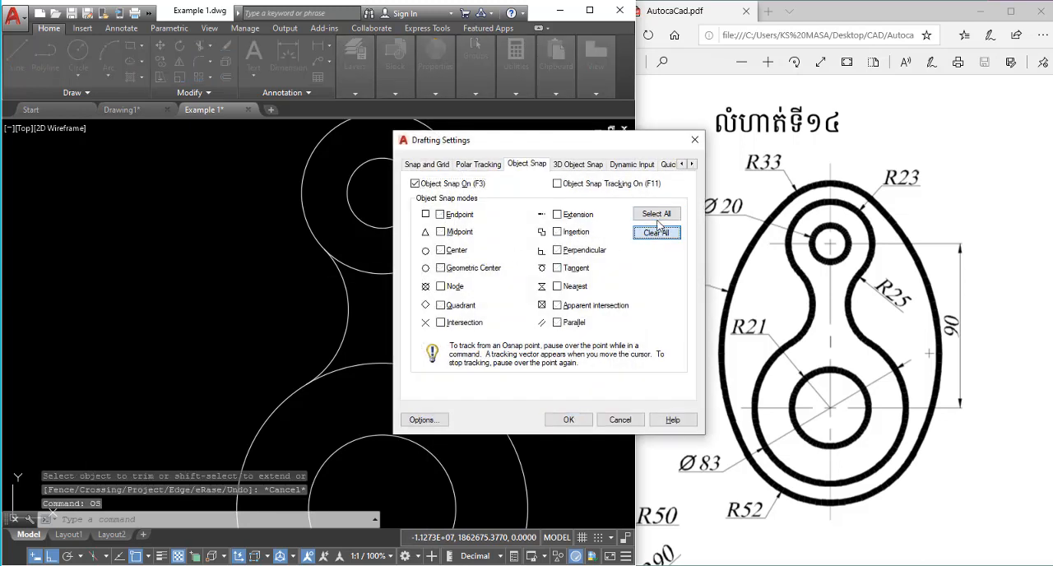
{"action": "left_click", "coordinate": [657, 214]}
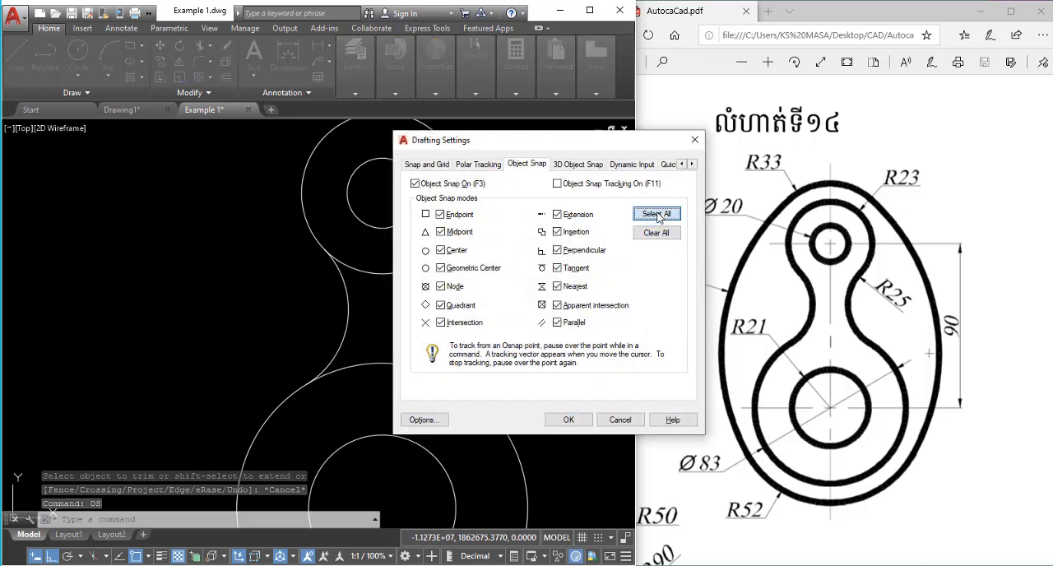
{"action": "left_click", "coordinate": [567, 421]}
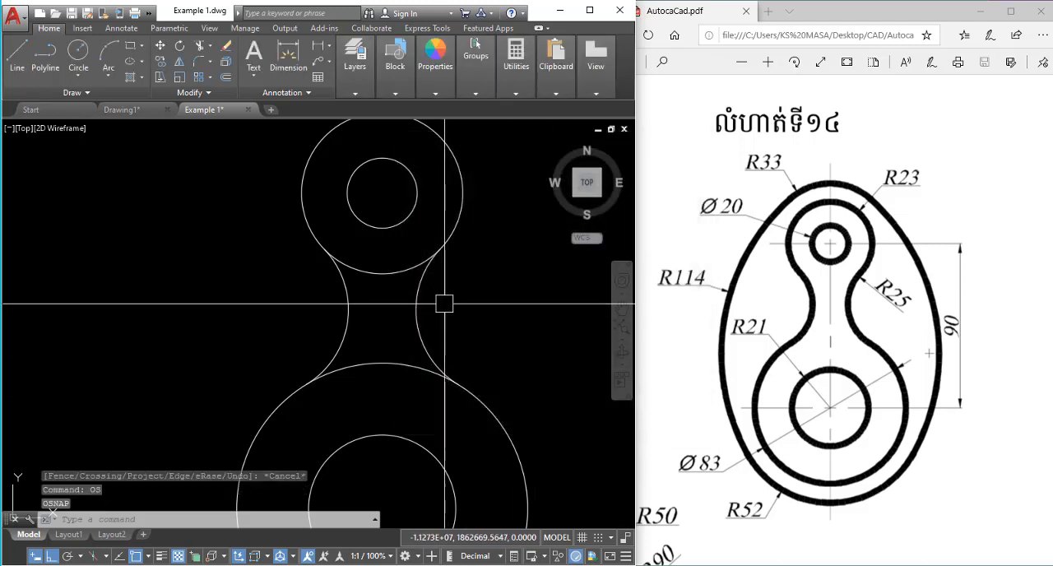
Trim the portions of the 23-radius and 83-diameter circles that cross the neck between the two 25-radius arcs.
{"action": "middle_click_drag", "start_coordinate": [437, 297], "coordinate": [425, 286]}
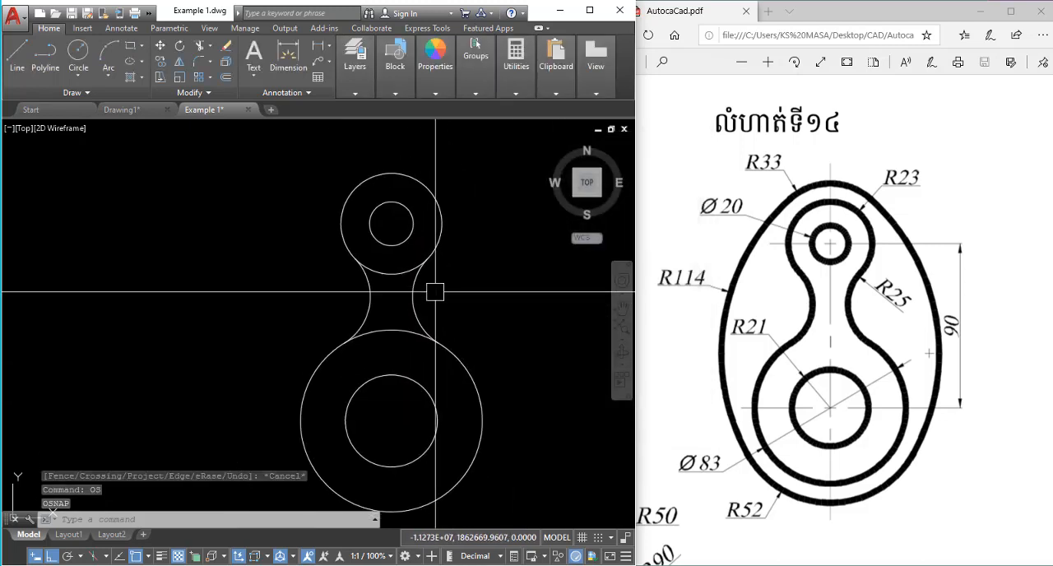
{"action": "key", "text": "Escape"}
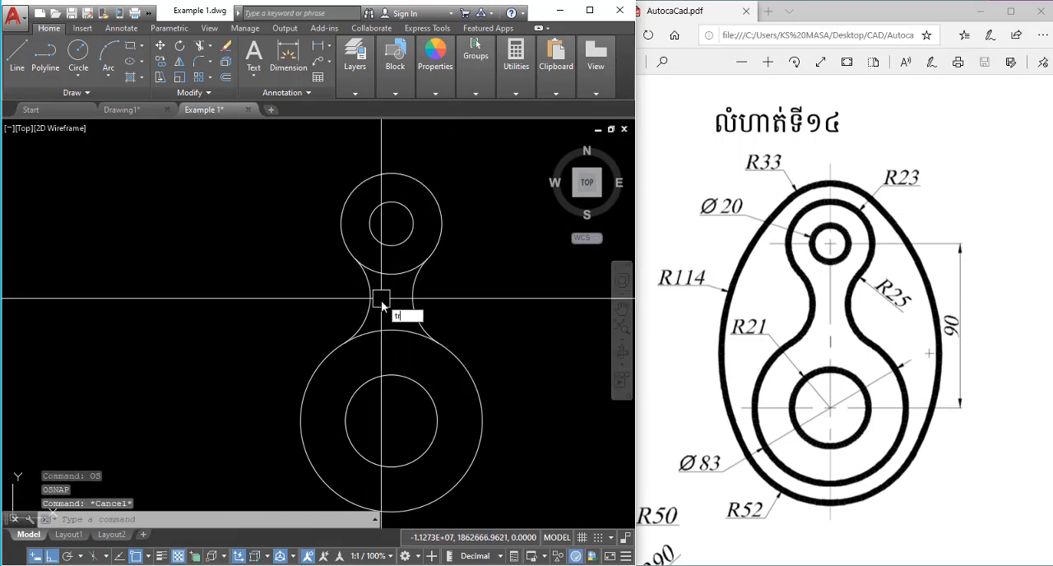
{"action": "type", "text": "tr"}
{"action": "key", "text": "Return"}
{"action": "key", "text": "Return"}
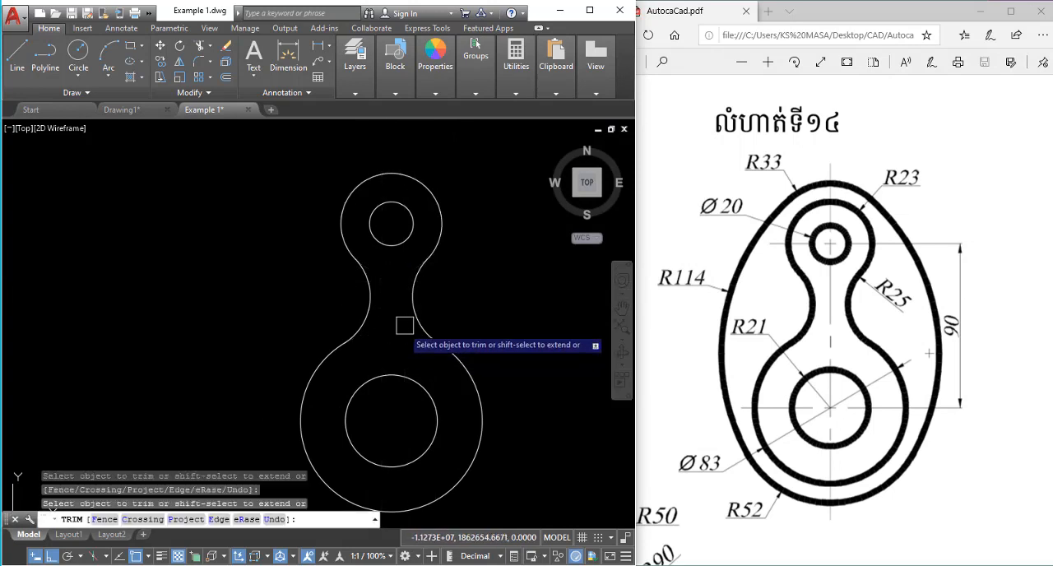
{"action": "key", "text": "Escape"}
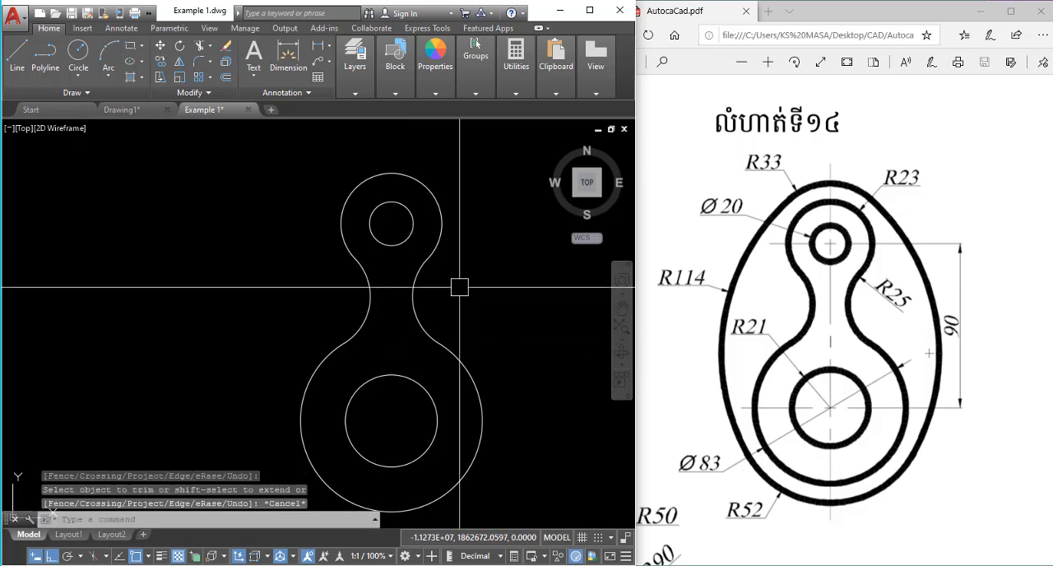
Draw a circle with a radius of 33 concentric with the upper 20-diameter circle.
{"action": "middle_click_drag", "start_coordinate": [458, 288], "coordinate": [443, 308]}
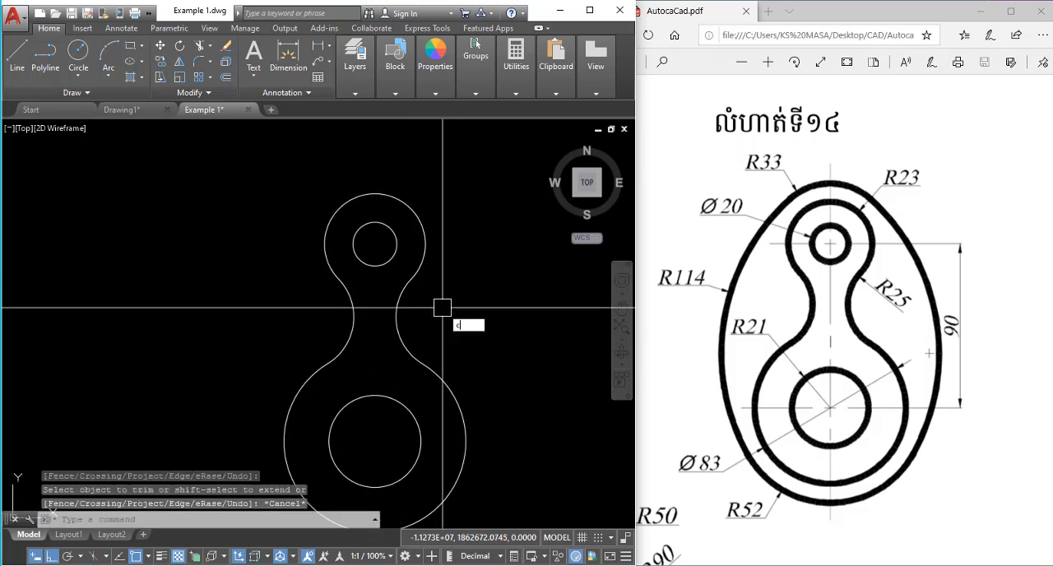
{"action": "type", "text": "c"}
{"action": "key", "text": "Return"}
{"action": "left_click", "coordinate": [375, 245]}
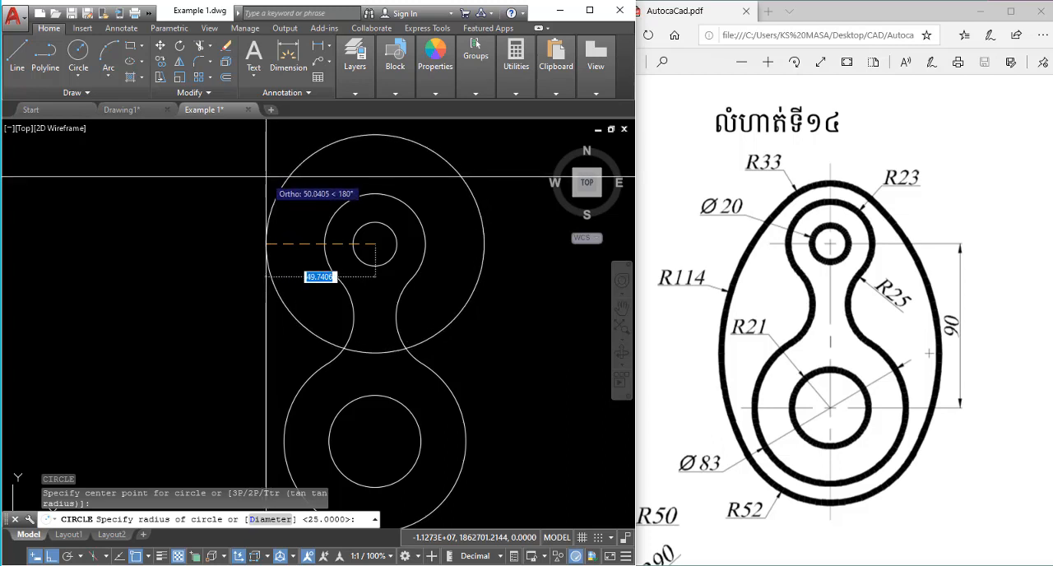
{"action": "type", "text": "33"}
{"action": "key", "text": "Return"}
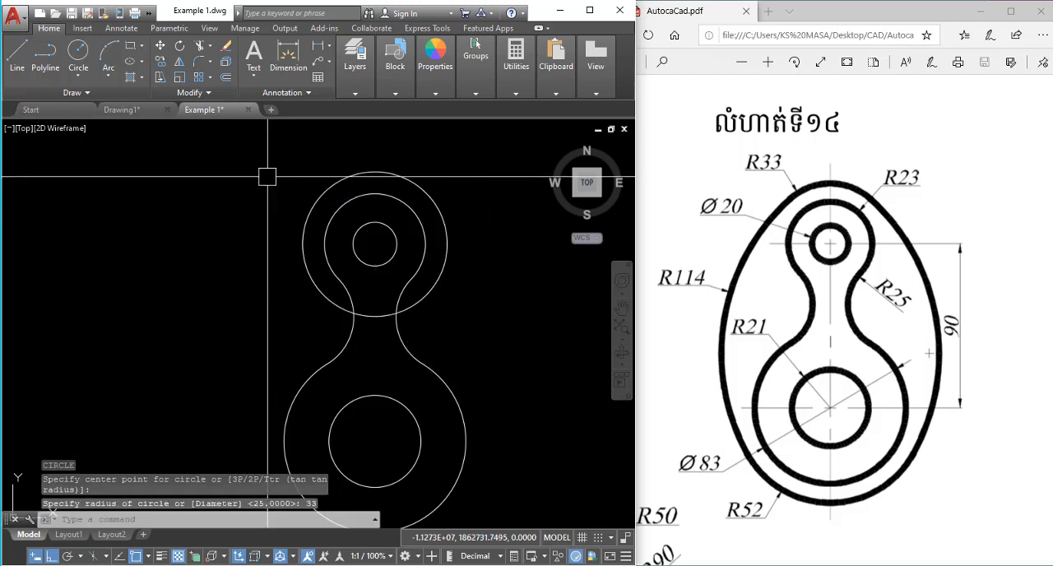
Draw a circle with a radius of 52 at the centre of the lower 21-radius circle.
{"action": "middle_click_drag", "start_coordinate": [407, 272], "coordinate": [411, 219]}
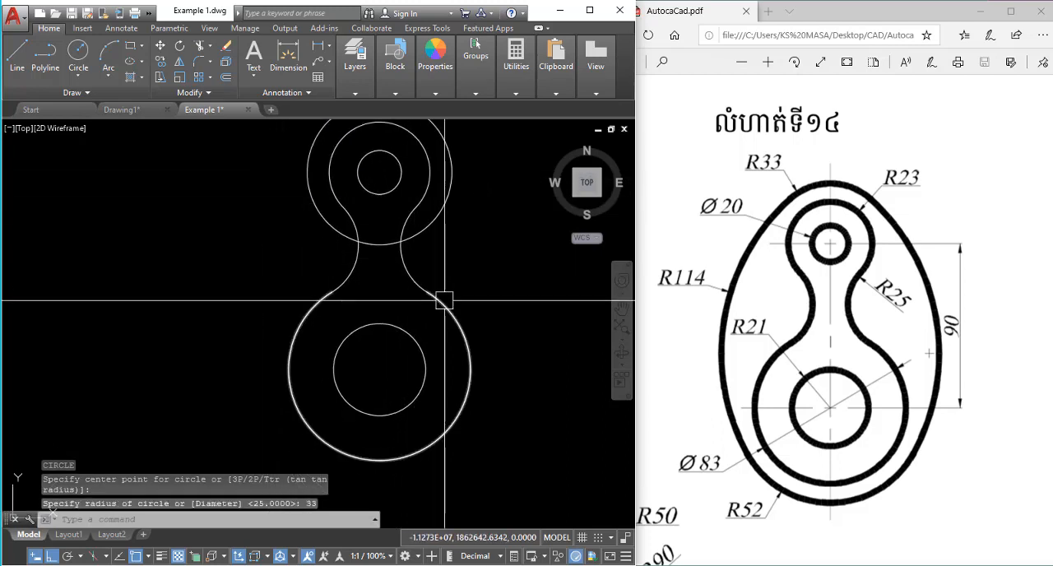
{"action": "key", "text": "Return"}
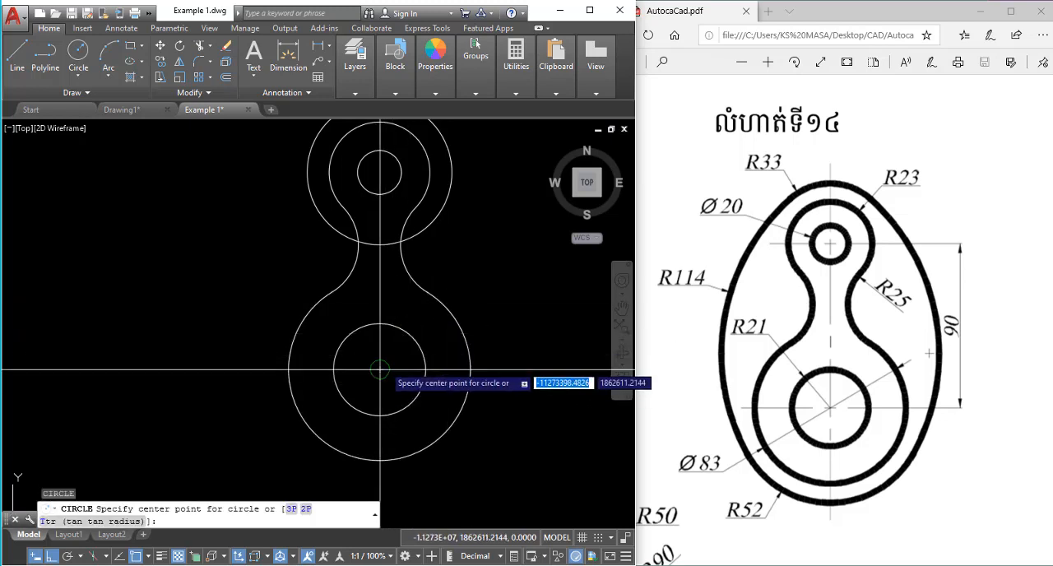
{"action": "left_click", "coordinate": [384, 367]}
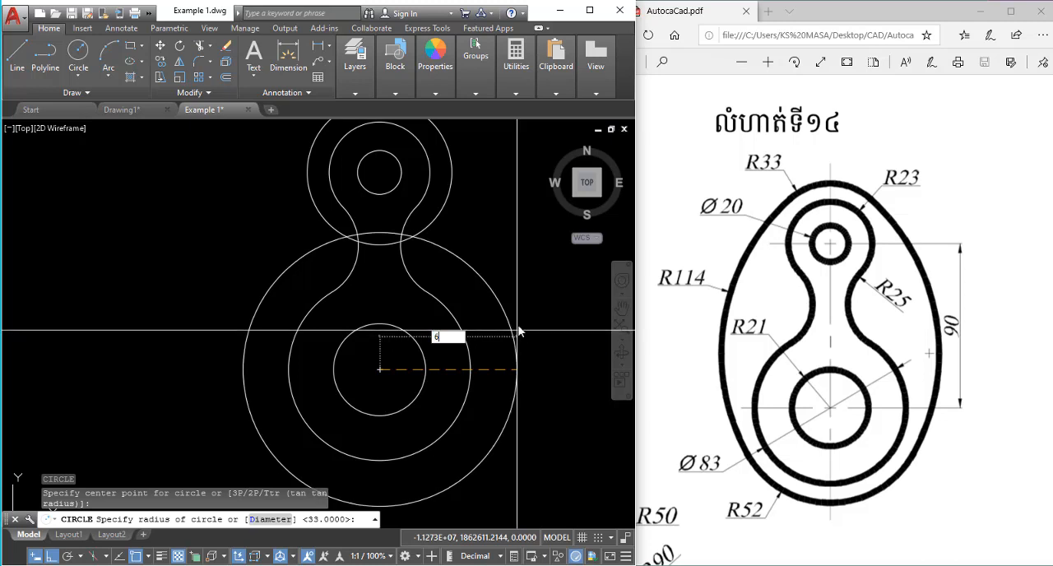
{"action": "type", "text": "52"}
{"action": "key", "text": "Return"}
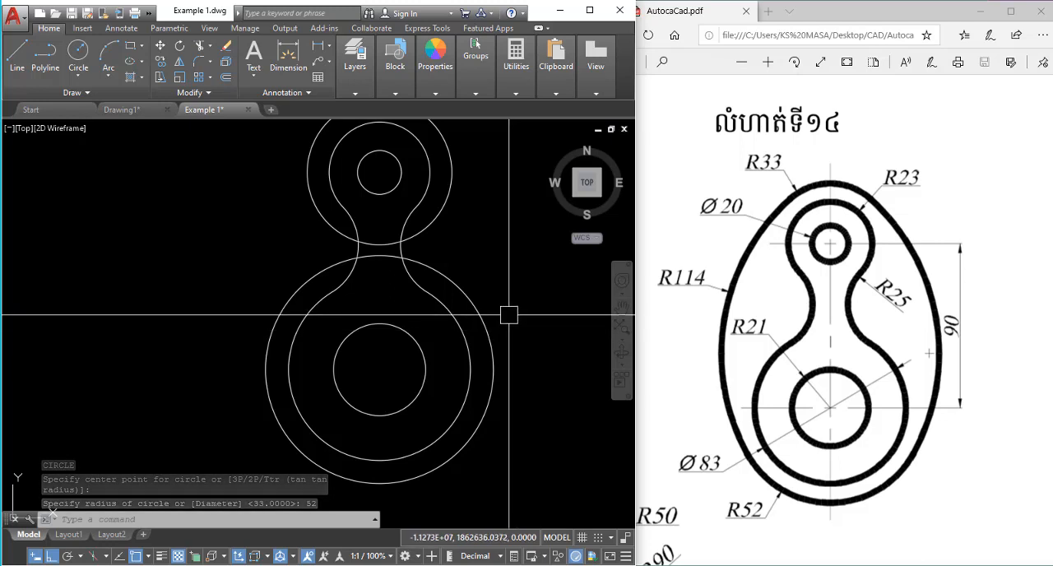
{"action": "scroll", "coordinate": [504, 322], "scroll_direction": "down", "scroll_amount": 2}
{"action": "key", "text": "Escape"}
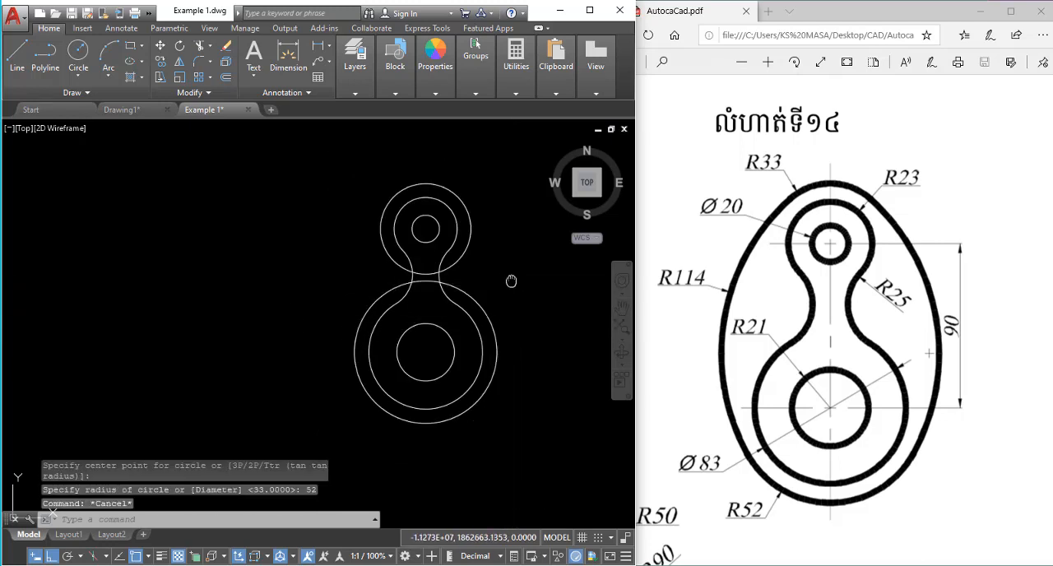
Draw a tangent-tangent-radius circle of radius 114 enclosing and touching the 33-radius and 52-radius circles on their right sides.
{"action": "middle_click_drag", "start_coordinate": [511, 281], "coordinate": [482, 278]}
{"action": "key", "text": "space"}
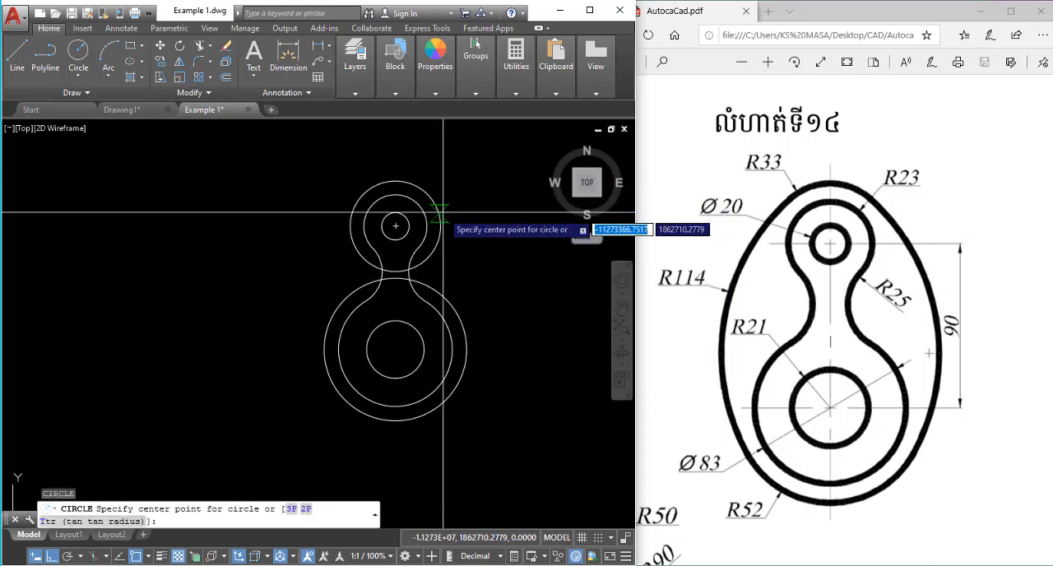
{"action": "type", "text": "t"}
{"action": "key", "text": "Return"}
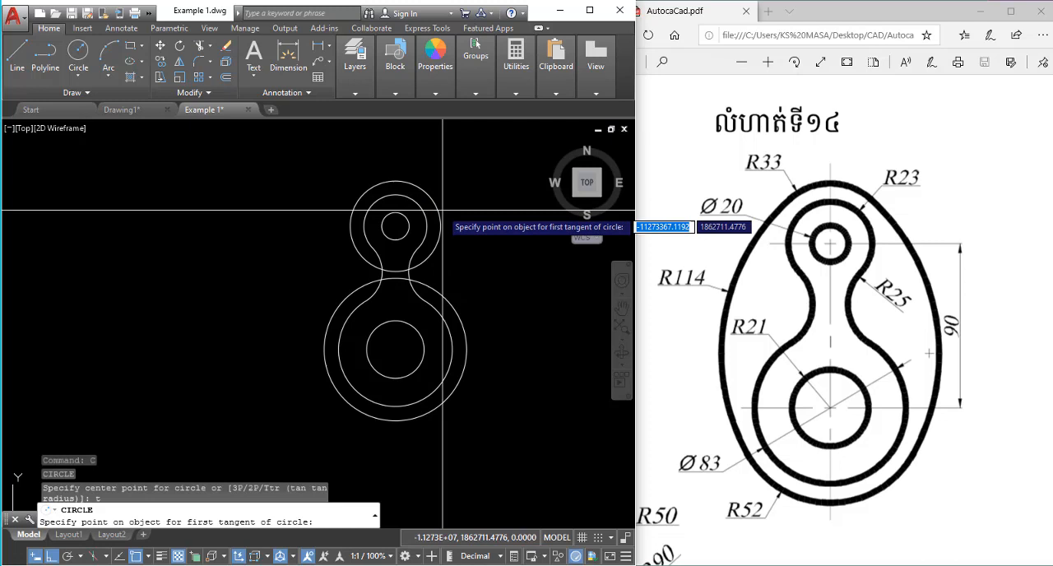
{"action": "left_click", "coordinate": [407, 182]}
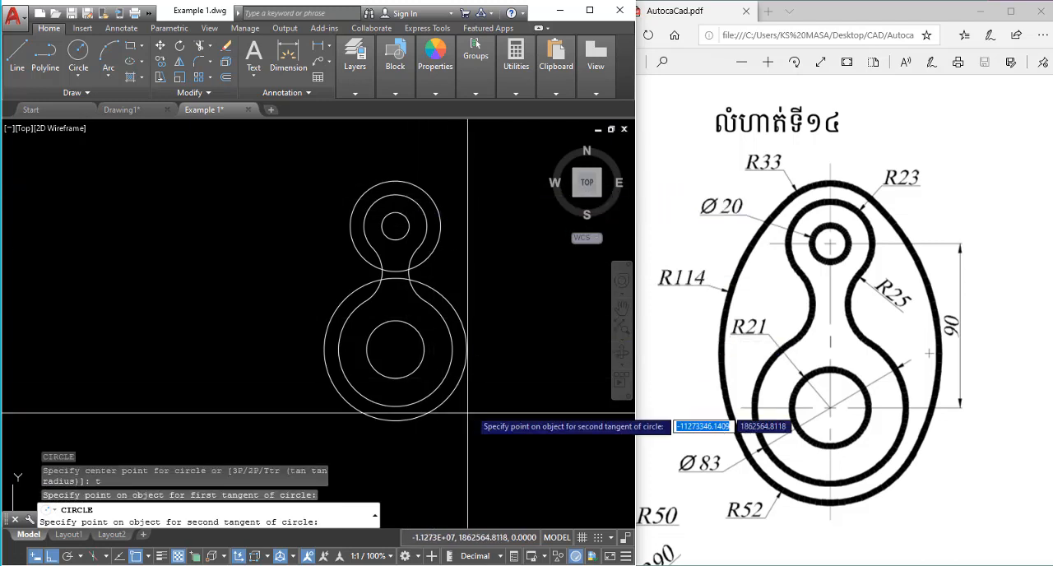
{"action": "left_click", "coordinate": [416, 425]}
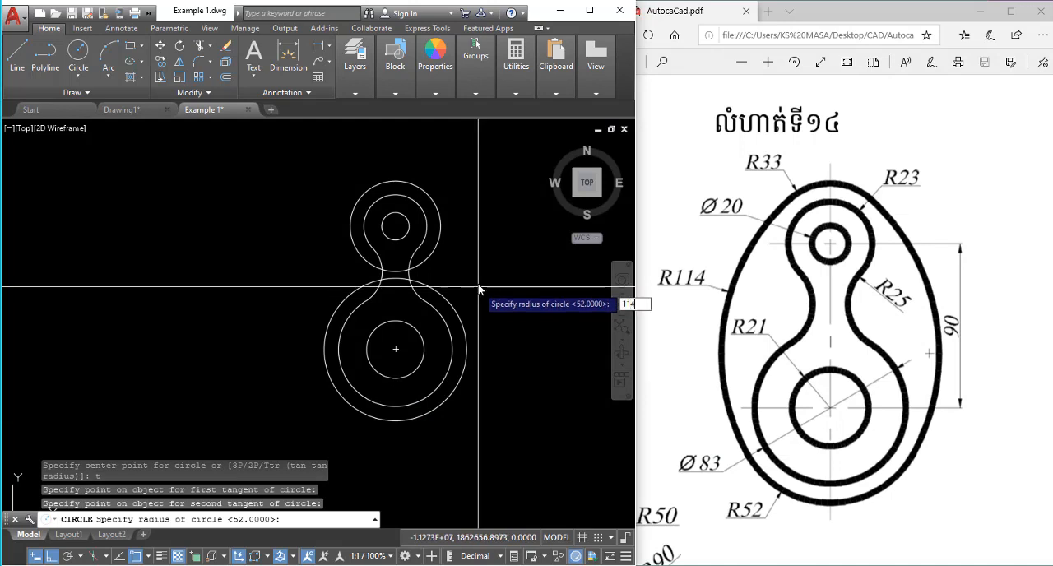
{"action": "key", "text": "Return"}
{"action": "key", "text": "Escape"}
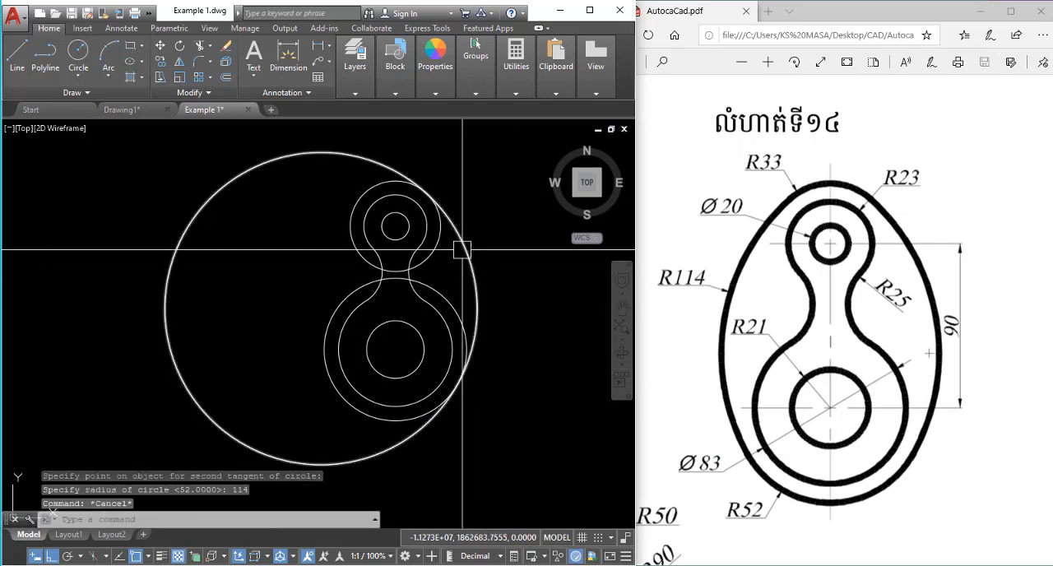
Trim the 114-radius circle to leave only the right side arc between the 33-radius and 52-radius circles.
{"action": "type", "text": "tr"}
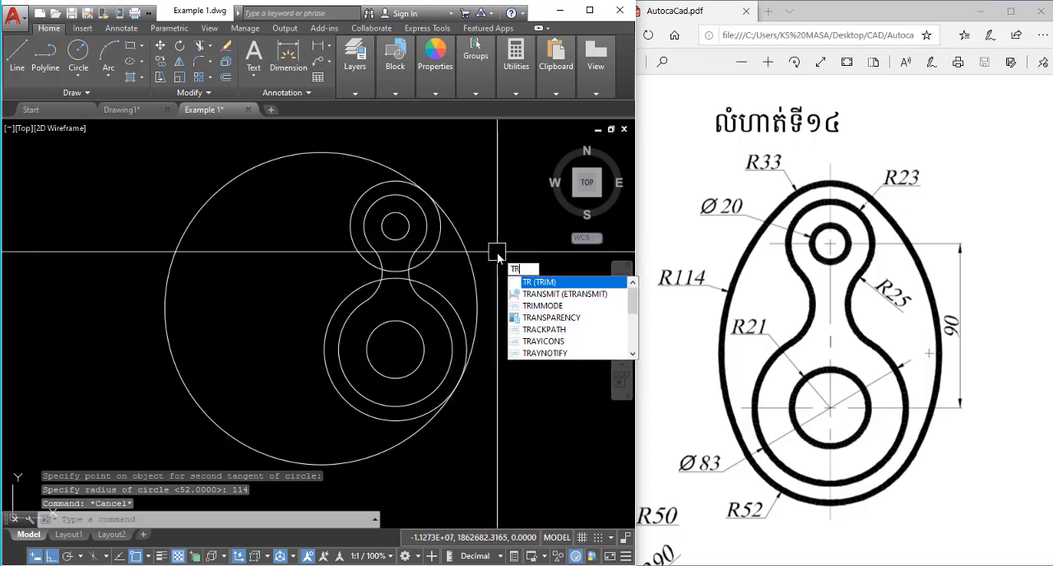
{"action": "key", "text": "Return"}
{"action": "left_click", "coordinate": [309, 156]}
{"action": "key", "text": "Escape"}
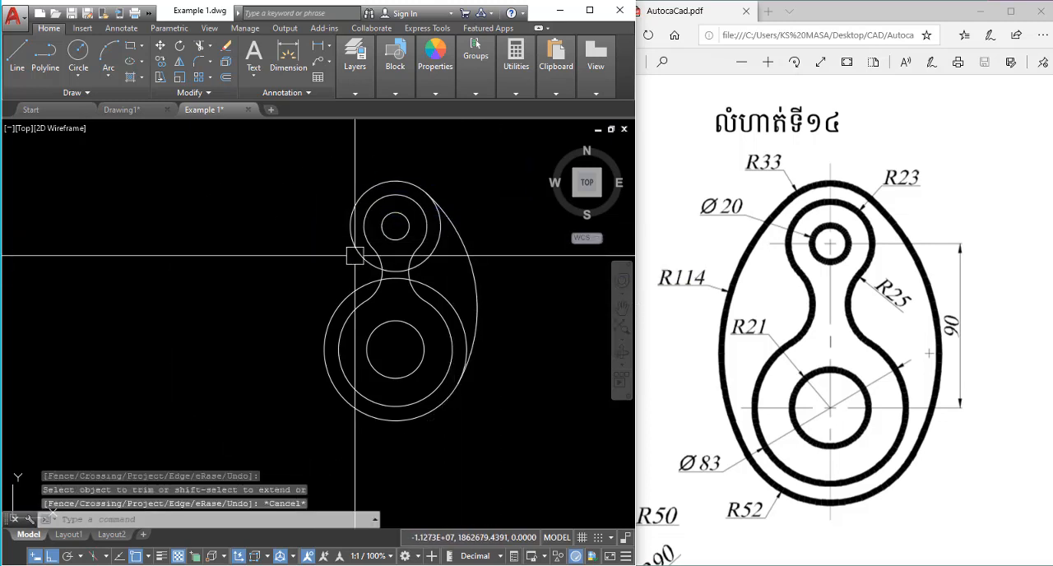
{"action": "scroll", "coordinate": [398, 256], "scroll_direction": "up", "scroll_amount": 4}
{"action": "scroll", "coordinate": [398, 256], "scroll_direction": "down", "scroll_amount": 2}
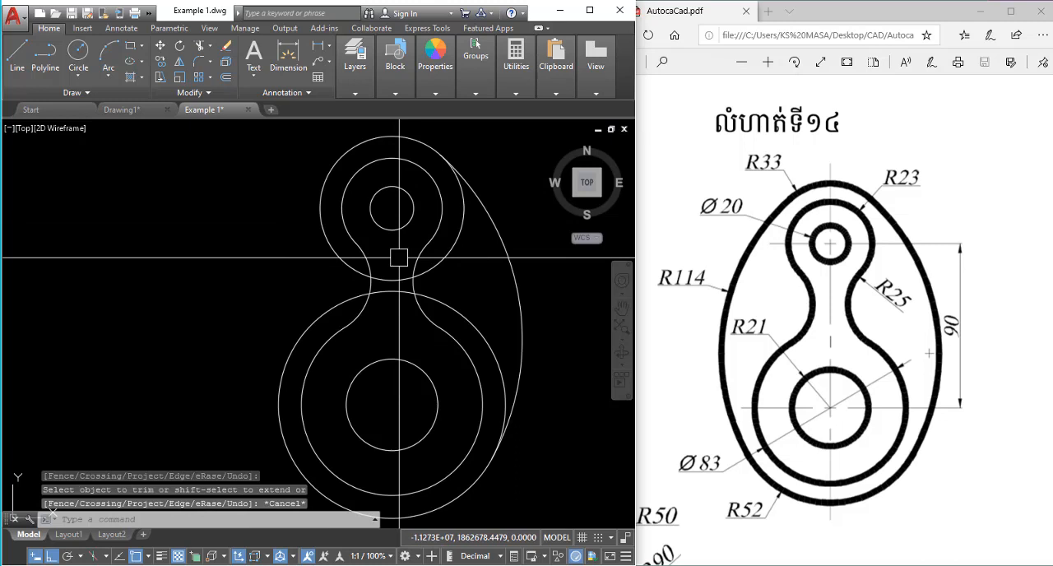
{"action": "left_click", "coordinate": [508, 258]}
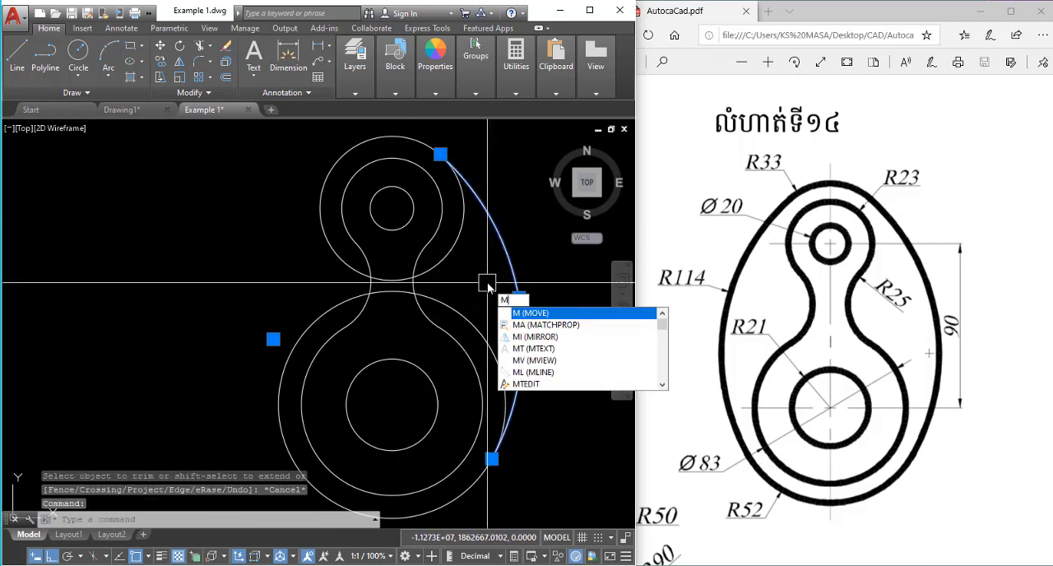
{"action": "key", "text": "Escape"}
{"action": "left_click", "coordinate": [517, 247]}
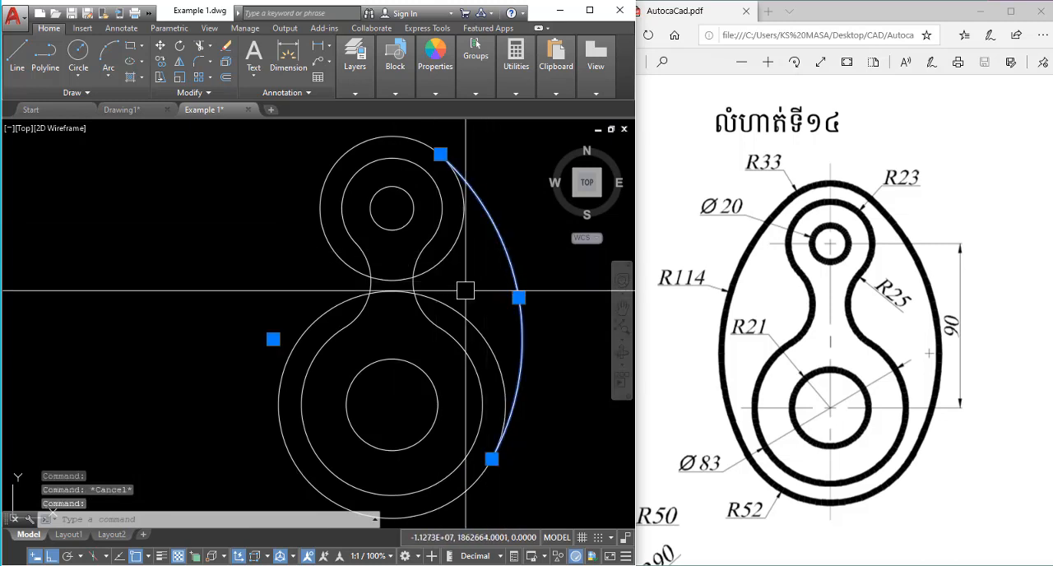
{"action": "key", "text": "Escape"}
{"action": "left_click", "coordinate": [511, 256]}
{"action": "key", "text": "Escape"}
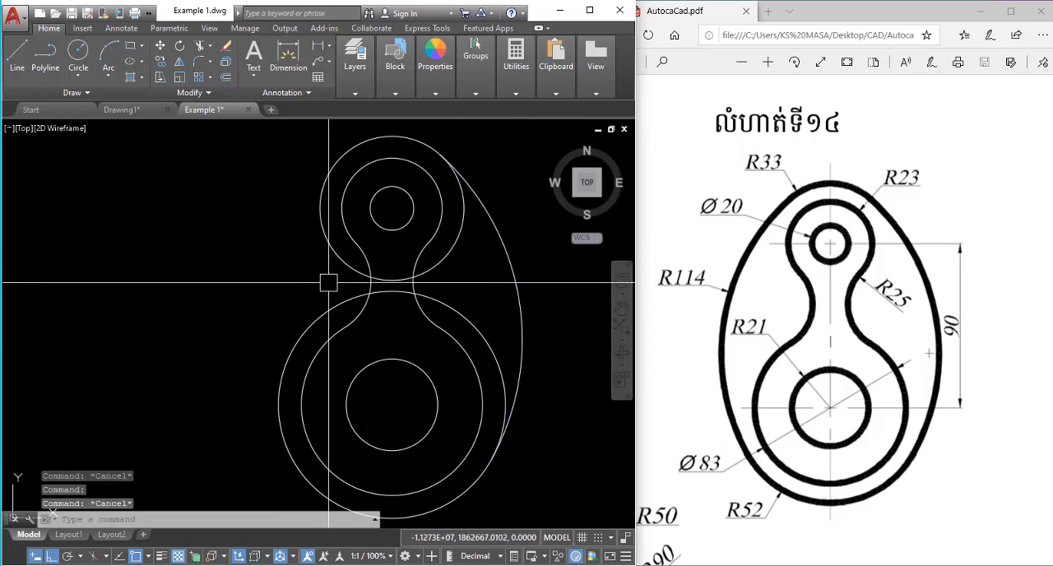
Draw a tangent-tangent-radius circle of radius 114 enclosing and touching the 33-radius and 52-radius circles on their left sides.
{"action": "type", "text": "c"}
{"action": "key", "text": "Return"}
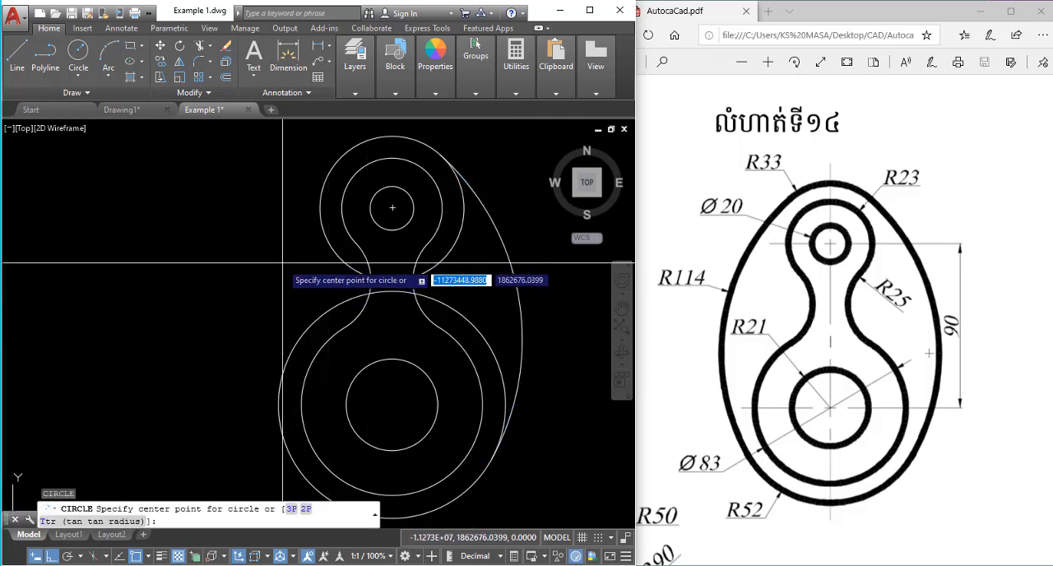
{"action": "type", "text": "t"}
{"action": "key", "text": "Return"}
{"action": "left_click", "coordinate": [349, 148]}
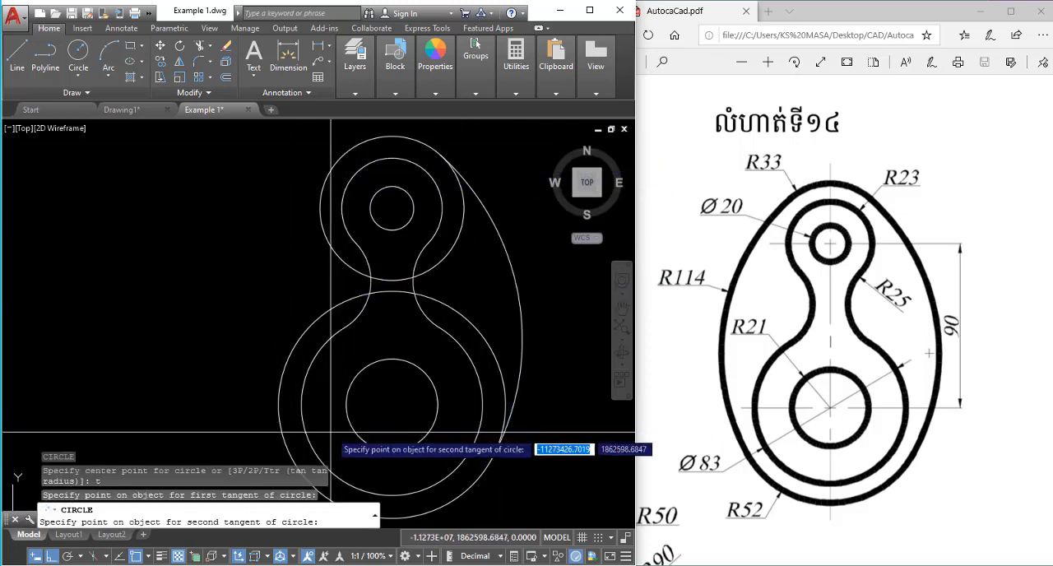
{"action": "middle_click_drag", "start_coordinate": [364, 424], "coordinate": [366, 382]}
{"action": "left_click", "coordinate": [355, 424]}
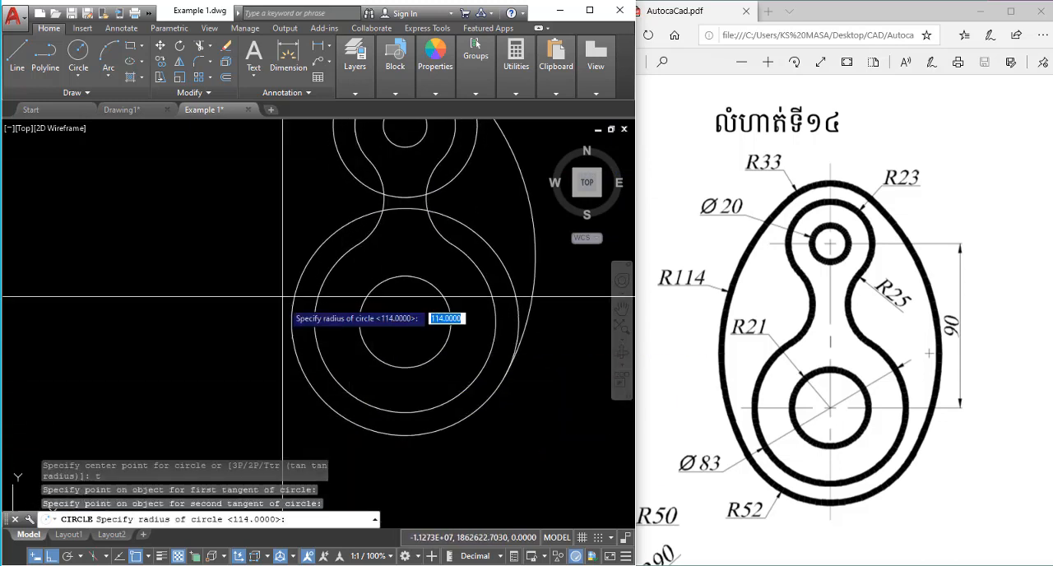
{"action": "type", "text": "114"}
{"action": "key", "text": "Return"}
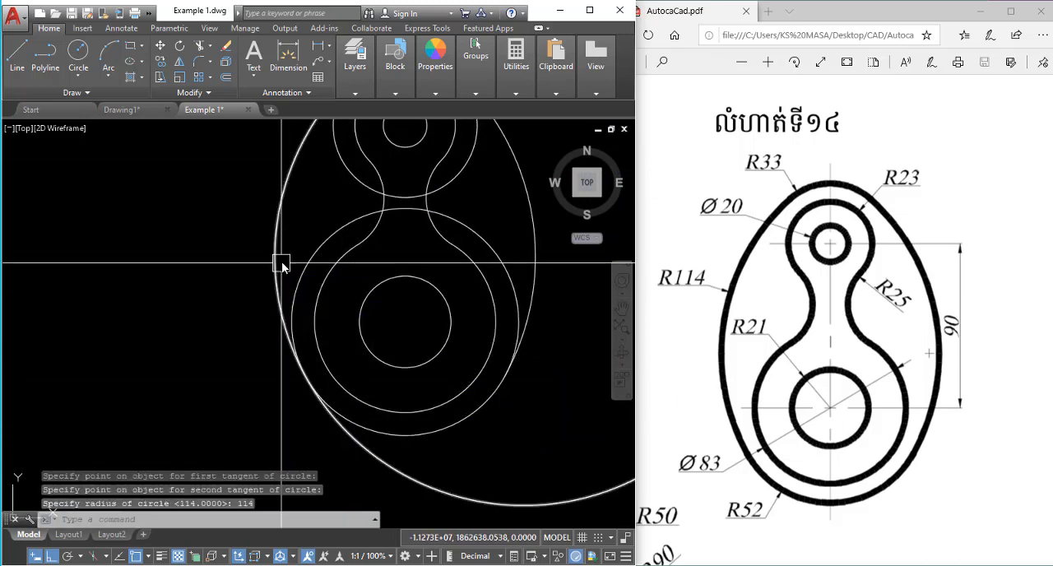
Trim the new 114-radius circle to leave only the left side arc between the 33-radius and 52-radius circles.
{"action": "scroll", "coordinate": [288, 272], "scroll_direction": "down", "scroll_amount": 2}
{"action": "key", "text": "Escape"}
{"action": "type", "text": "tr"}
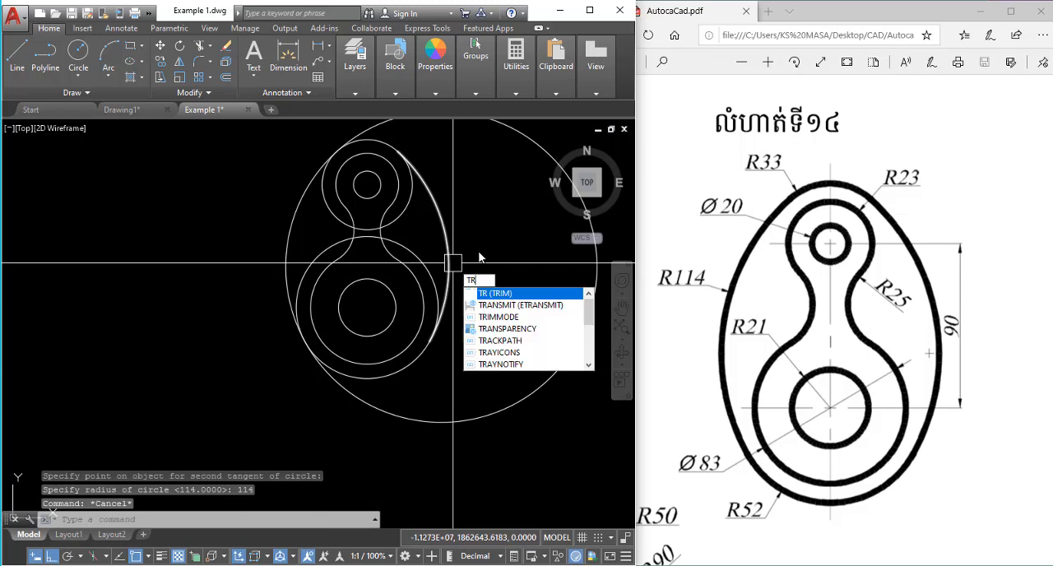
{"action": "key", "text": "Return"}
{"action": "key", "text": "Return"}
{"action": "left_click", "coordinate": [529, 140]}
{"action": "key", "text": "Escape"}
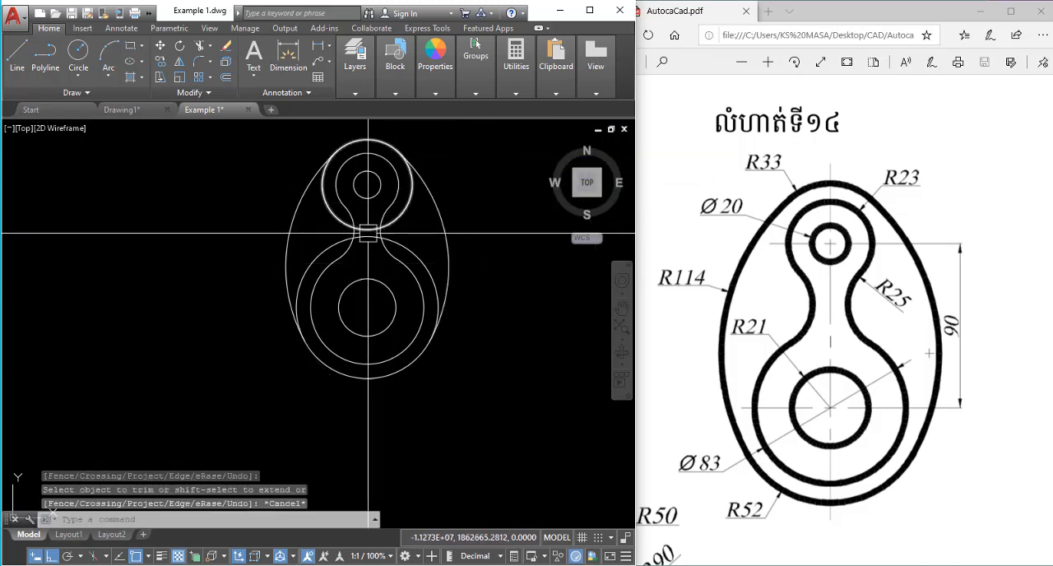
{"action": "key", "text": "Return"}
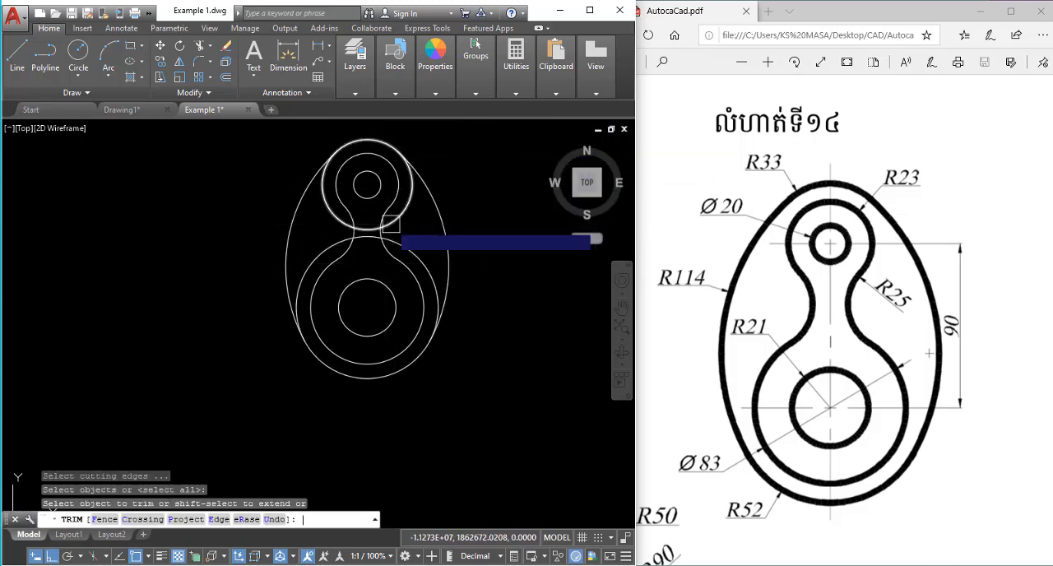
{"action": "key", "text": "Escape"}
{"action": "key", "text": "Escape"}
Trim the inner portions of the 33-radius and 52-radius circles, using the two 114-radius side arcs as cutting edges.
{"action": "left_click", "coordinate": [428, 174]}
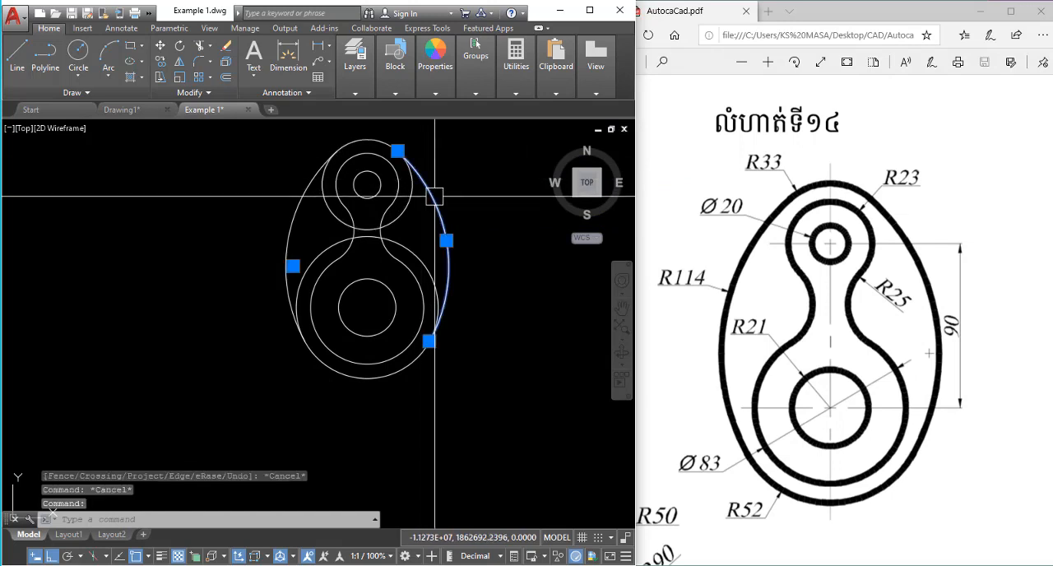
{"action": "left_click", "coordinate": [306, 209]}
{"action": "type", "text": "t"}
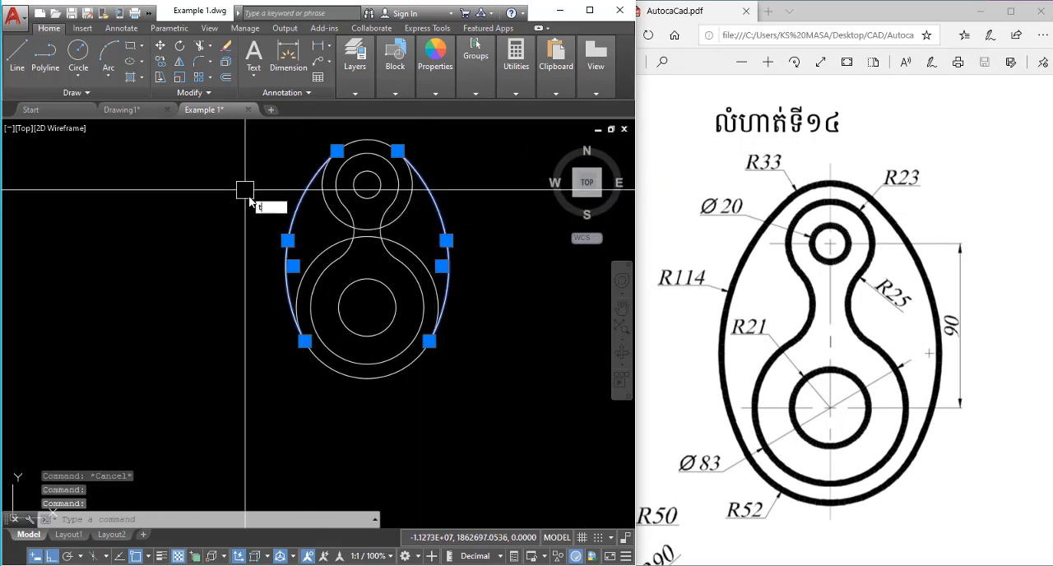
{"action": "type", "text": "r"}
{"action": "key", "text": "Return"}
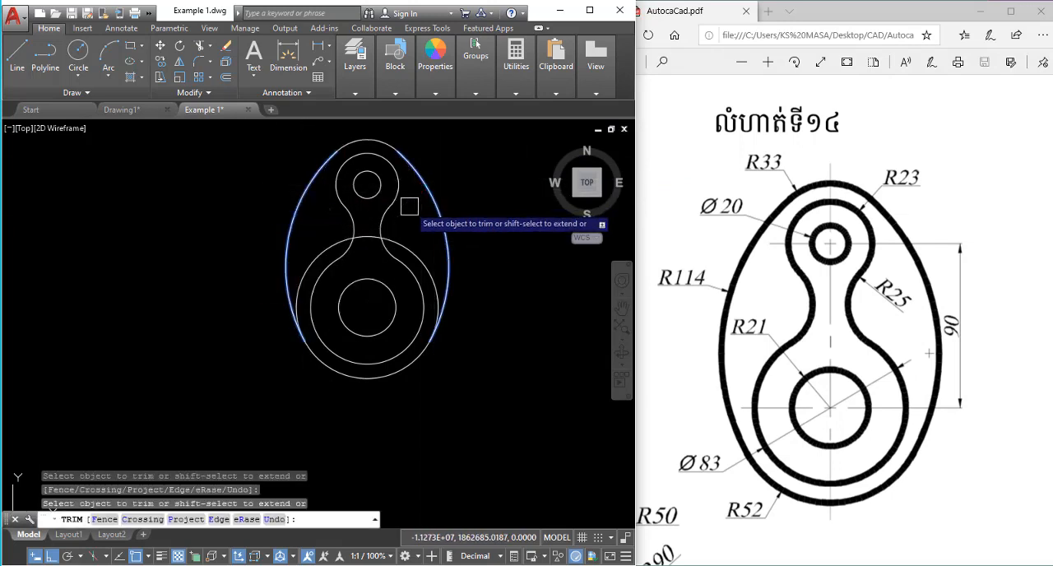
{"action": "key", "text": "Escape"}
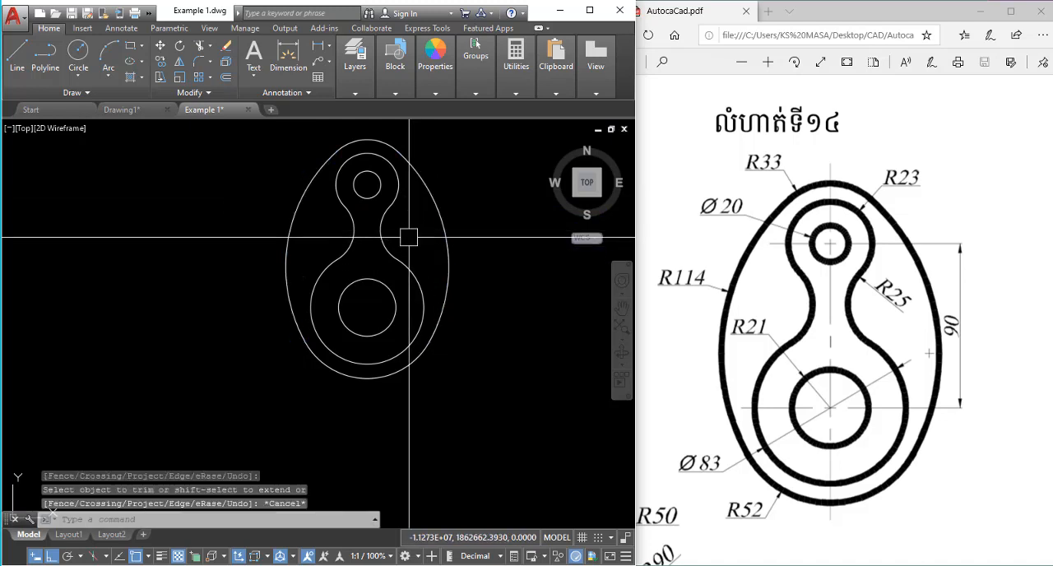
Draw a circle with a radius of 15 in the empty space to the right of the finished egg-shaped part.
{"action": "middle_click_drag", "start_coordinate": [409, 237], "coordinate": [426, 282]}
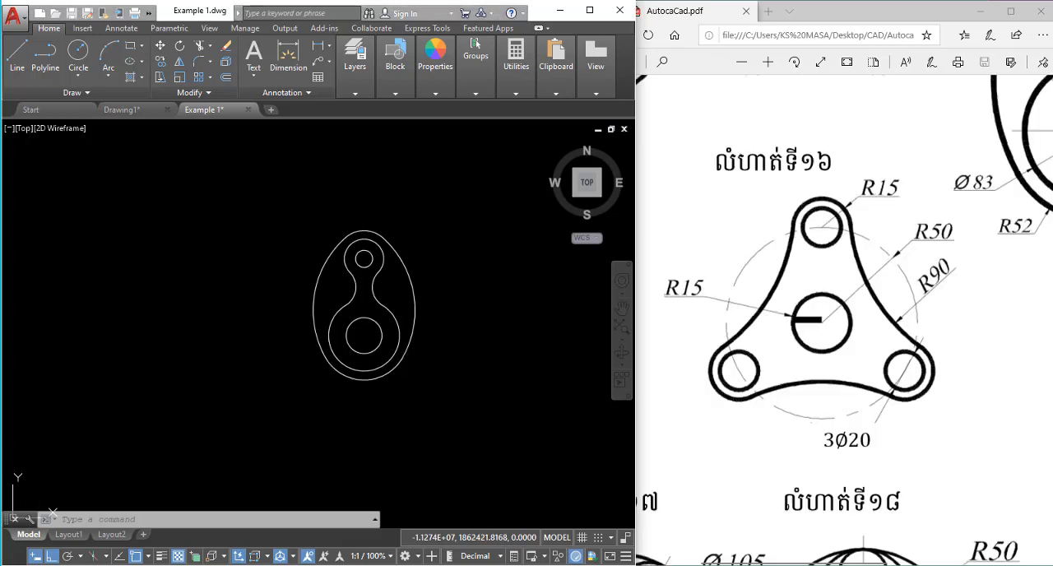
{"action": "scroll", "coordinate": [461, 310], "scroll_direction": "up", "scroll_amount": 3}
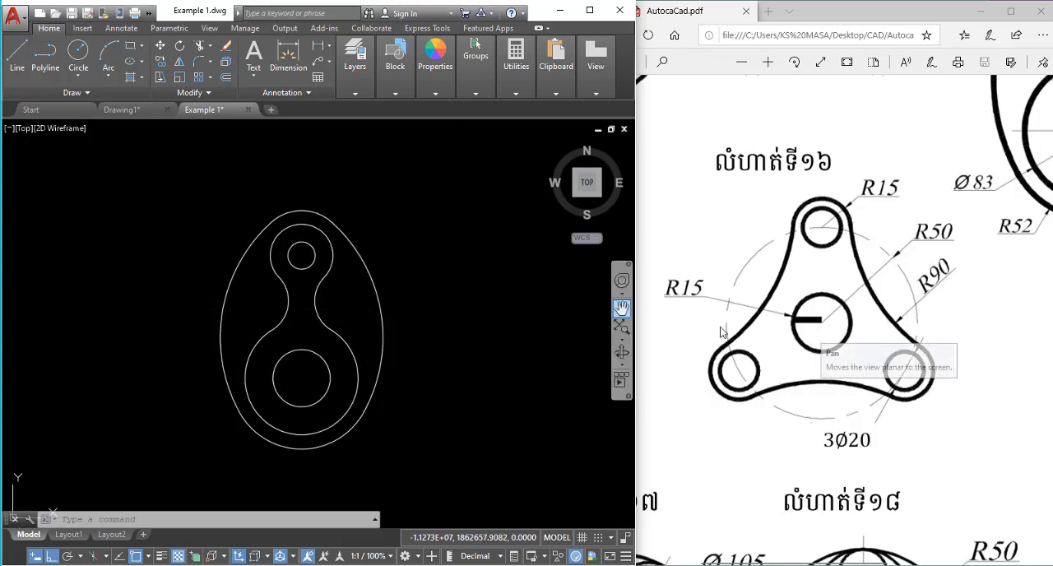
{"action": "left_click", "coordinate": [593, 289]}
{"action": "left_click", "coordinate": [456, 343]}
{"action": "mouse_move", "coordinate": [468, 339]}
{"action": "middle_mouse_down"}
{"action": "mouse_move", "coordinate": [359, 338]}
{"action": "mouse_move", "coordinate": [358, 318]}
{"action": "mouse_move", "coordinate": [318, 360]}
{"action": "middle_mouse_up"}
{"action": "key", "text": "Return"}
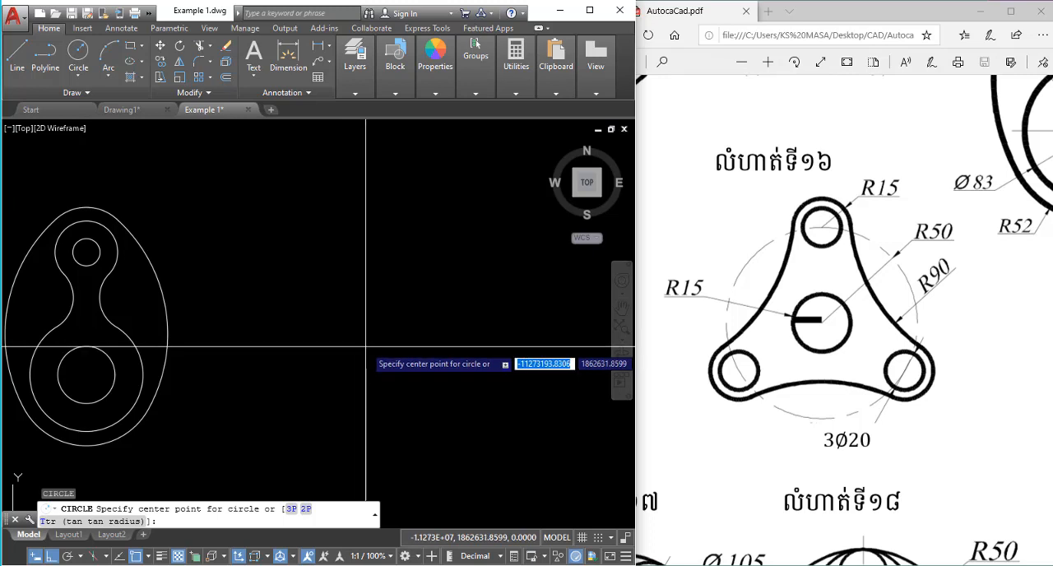
{"action": "left_click", "coordinate": [366, 347]}
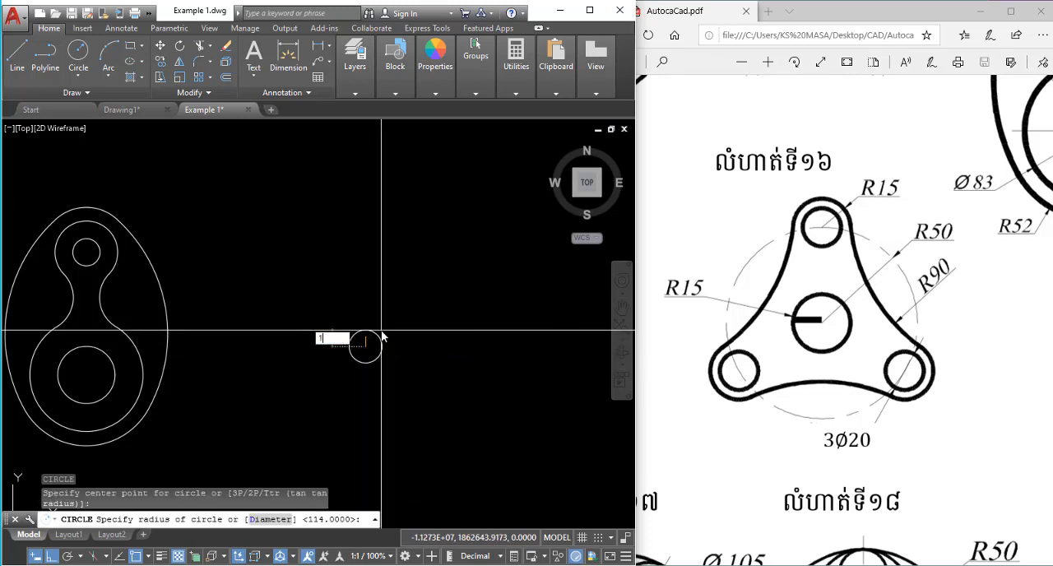
{"action": "key", "text": "Return"}
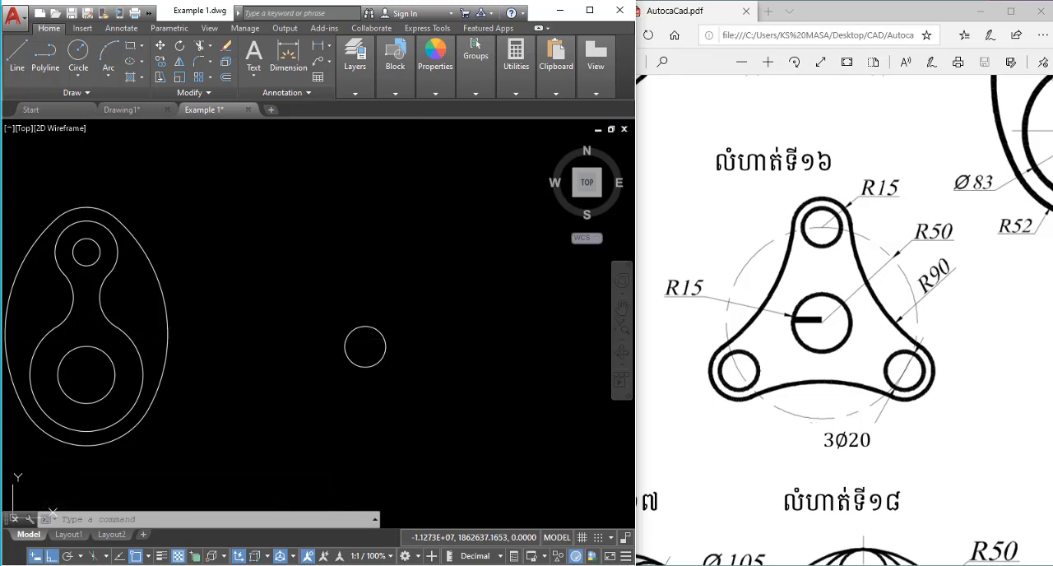
Draw a circle with a radius of 50 concentric with the new 15-radius circle.
{"action": "type", "text": "c"}
{"action": "key", "text": "Return"}
{"action": "left_click", "coordinate": [366, 346]}
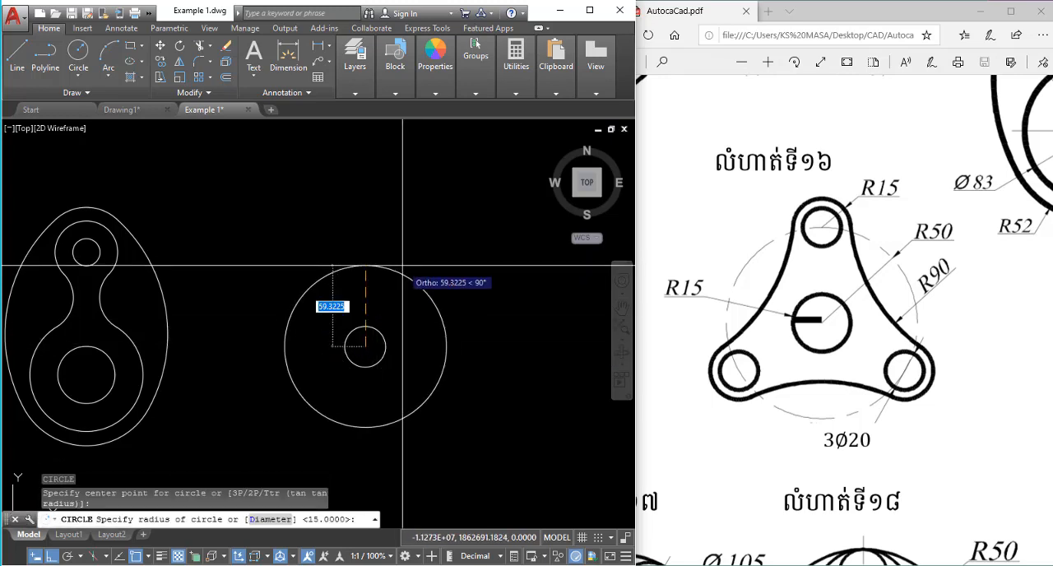
{"action": "type", "text": "50"}
{"action": "key", "text": "Return"}
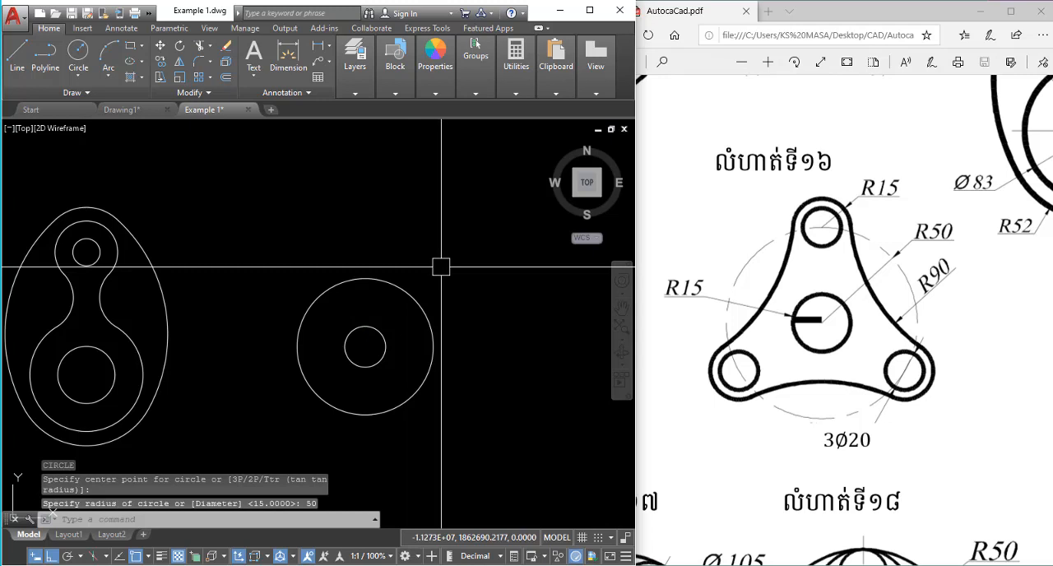
Draw a circle with a radius of 15 centred on the top quadrant of the 50-radius circle.
{"action": "key", "text": "Escape"}
{"action": "type", "text": "c"}
{"action": "key", "text": "Return"}
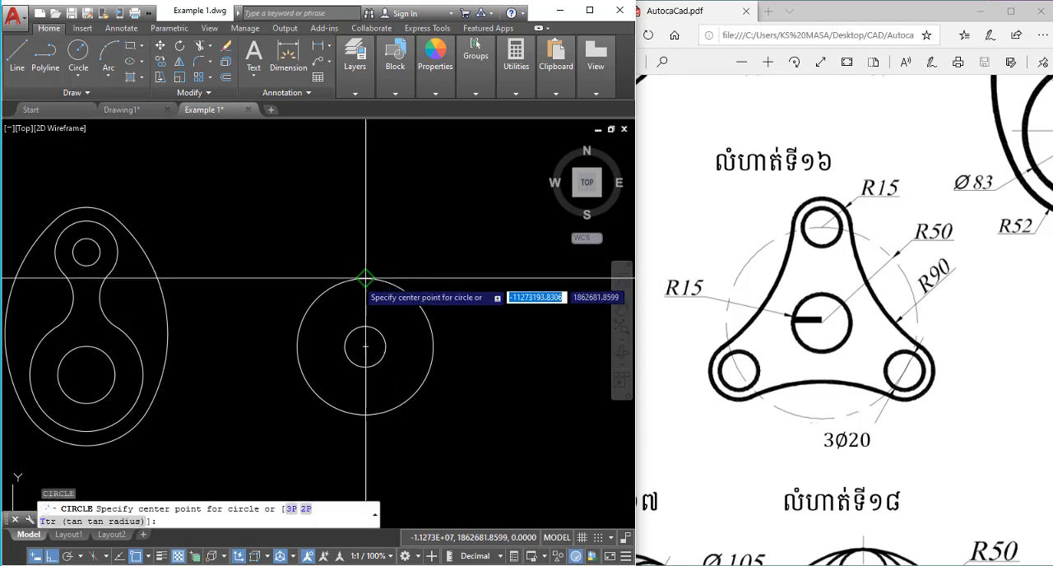
{"action": "scroll", "coordinate": [366, 279], "scroll_direction": "up", "scroll_amount": 5}
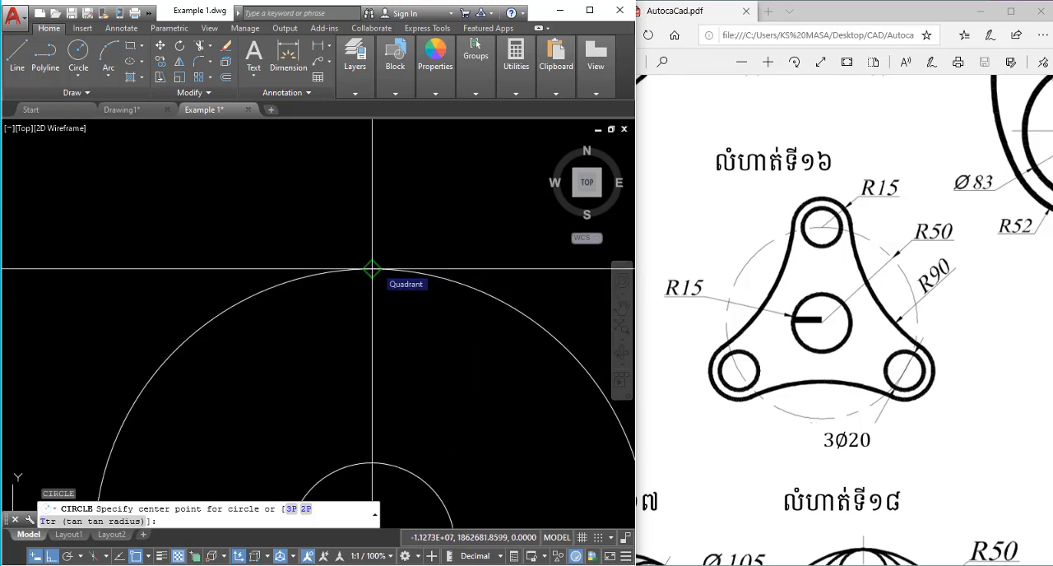
{"action": "left_click", "coordinate": [372, 270]}
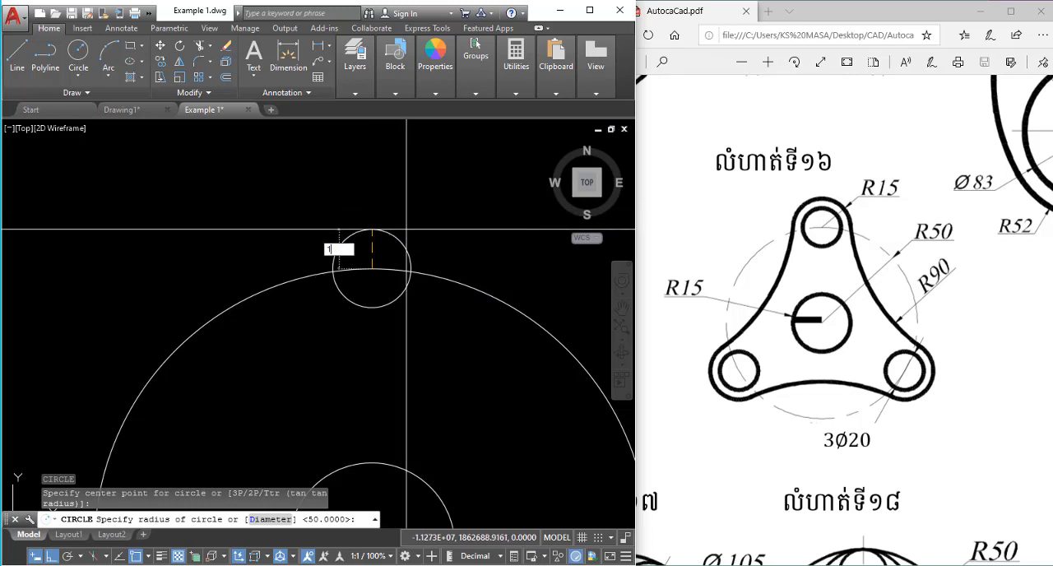
{"action": "key", "text": "Return"}
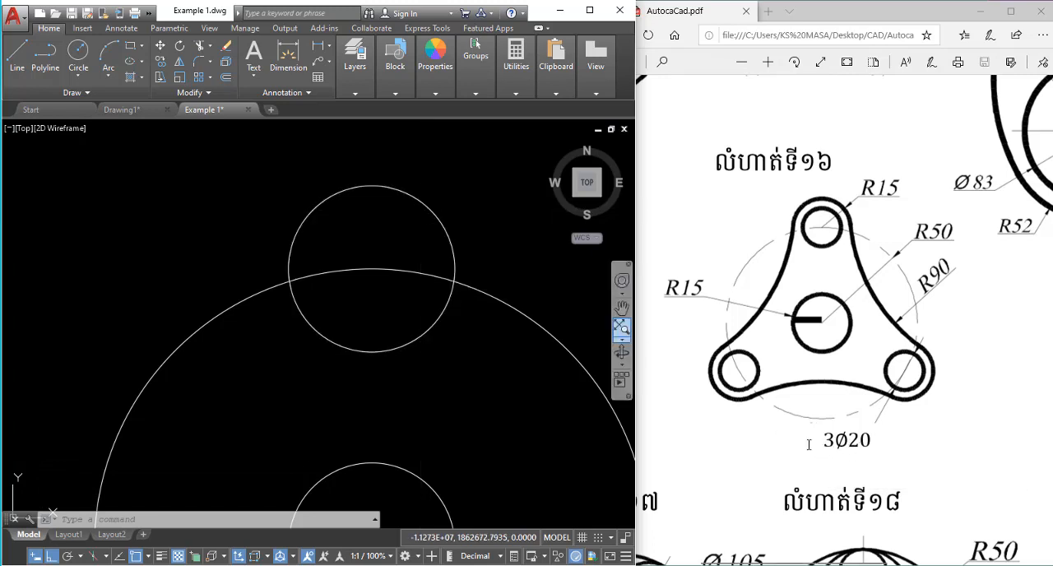
Erase the 15-radius circle centred on the top quadrant of the 50-radius circle.
{"action": "left_click", "coordinate": [483, 173]}
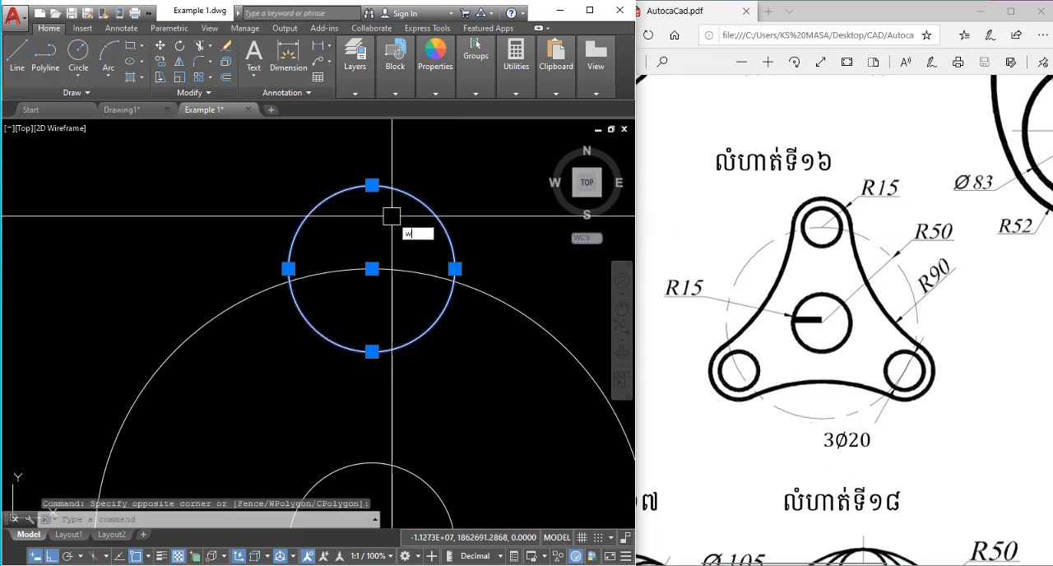
{"action": "key", "text": "Escape"}
{"action": "key", "text": "Escape"}
{"action": "left_click", "coordinate": [423, 201]}
{"action": "type", "text": "e"}
{"action": "key", "text": "Return"}
Draw a circle with a radius of 10 centred on the top quadrant of the 50-radius circle.
{"action": "type", "text": "c"}
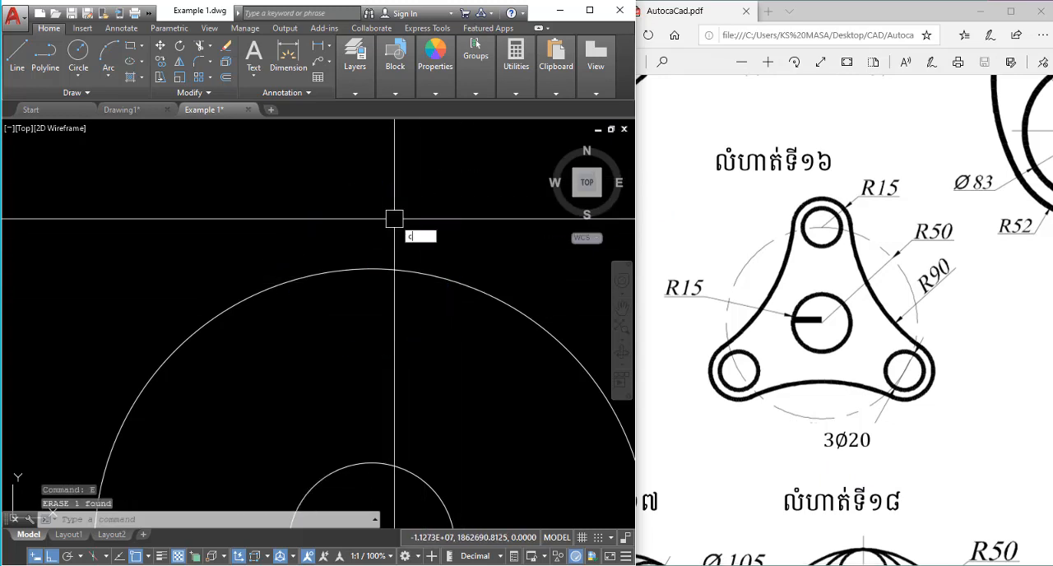
{"action": "key", "text": "Return"}
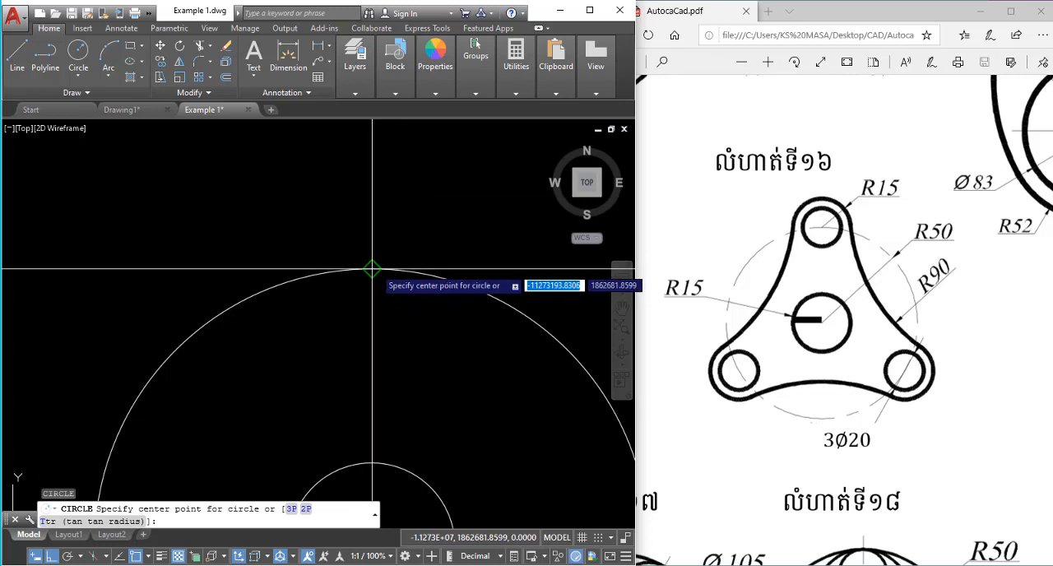
{"action": "left_click", "coordinate": [372, 270]}
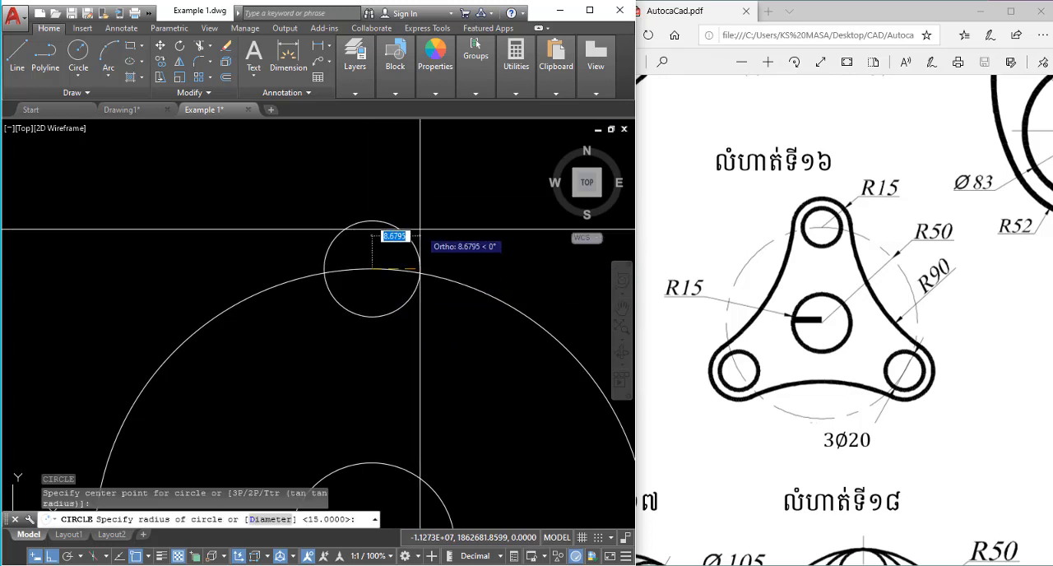
{"action": "key", "text": "Return"}
{"action": "scroll", "coordinate": [421, 221], "scroll_direction": "down", "scroll_amount": 4}
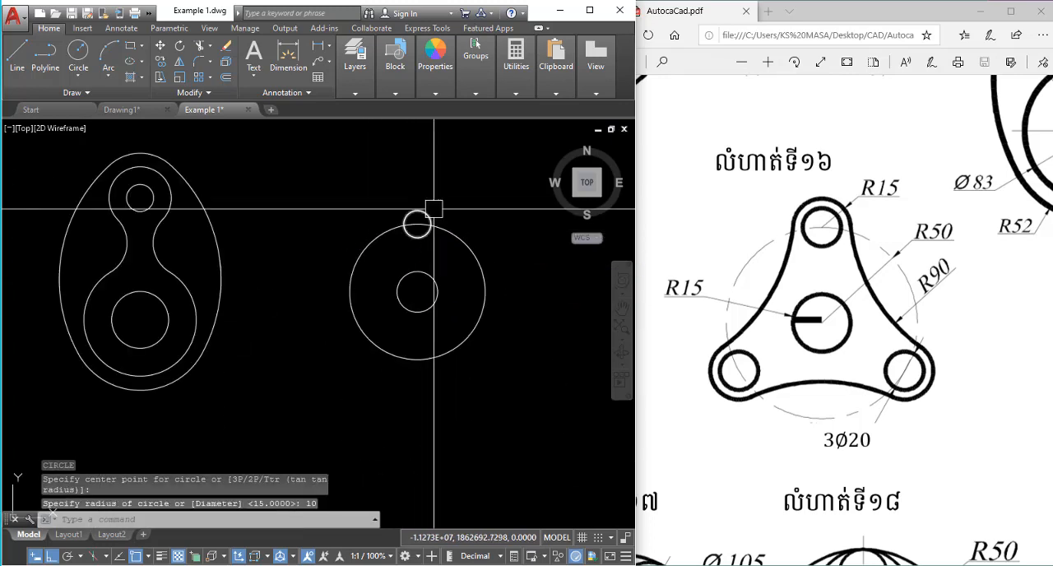
Draw a three-sided polygon inscribed in the 50-radius circle, centred on it with a vertex at its top quadrant.
{"action": "scroll", "coordinate": [439, 216], "scroll_direction": "up", "scroll_amount": 2}
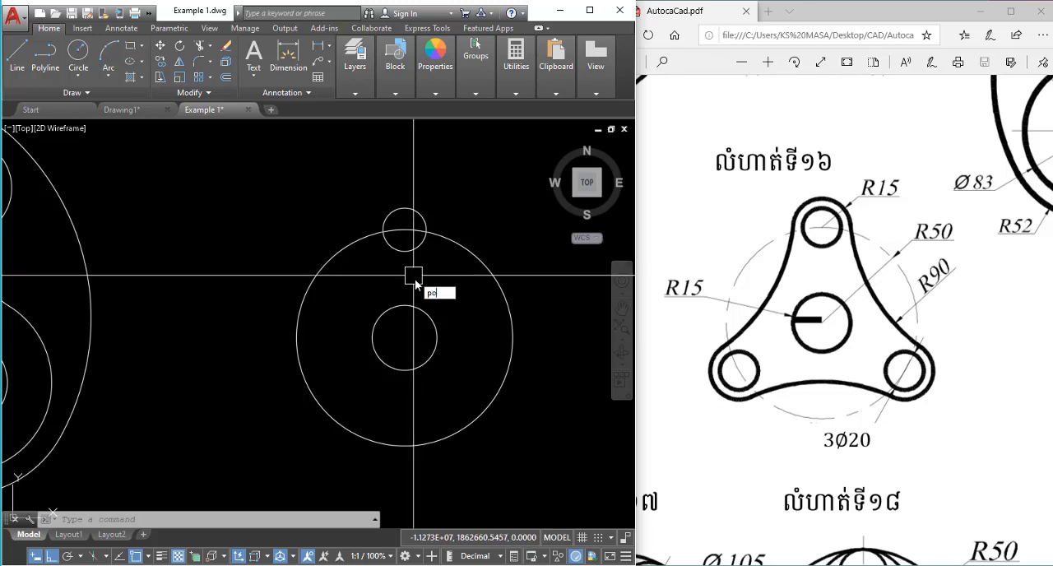
{"action": "key", "text": "Return"}
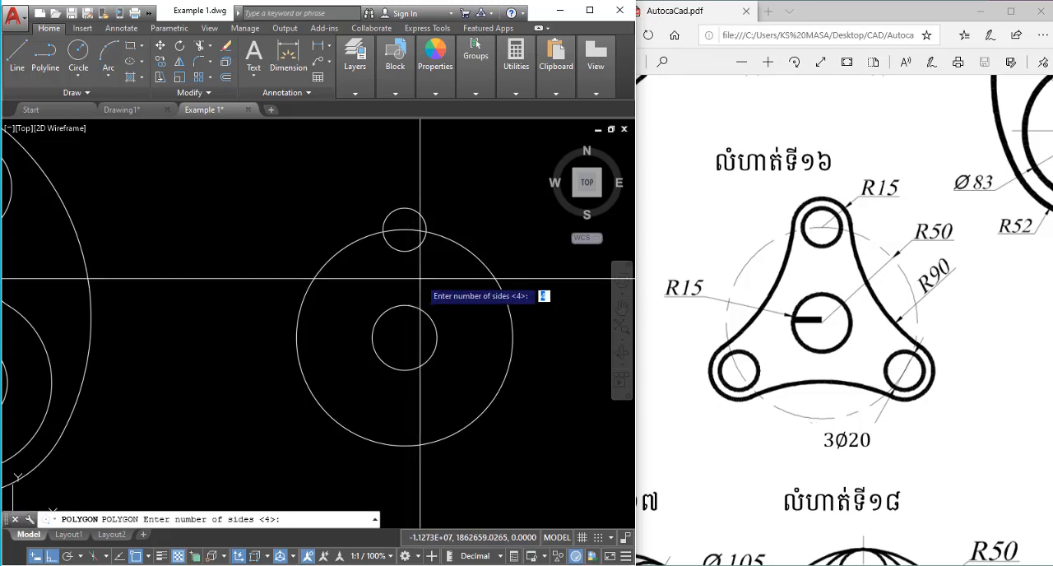
{"action": "type", "text": "3"}
{"action": "key", "text": "Return"}
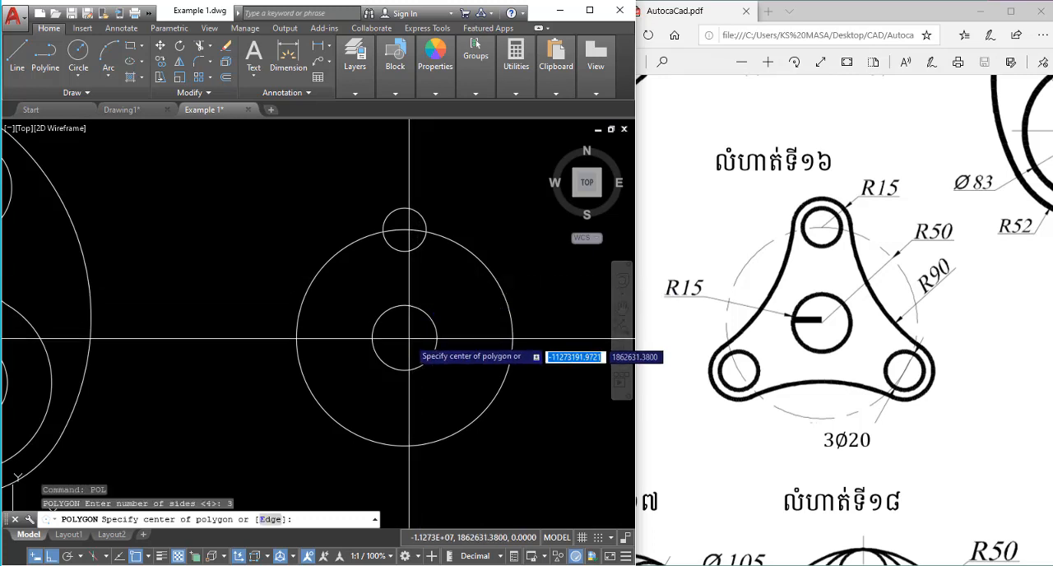
{"action": "left_click", "coordinate": [407, 336]}
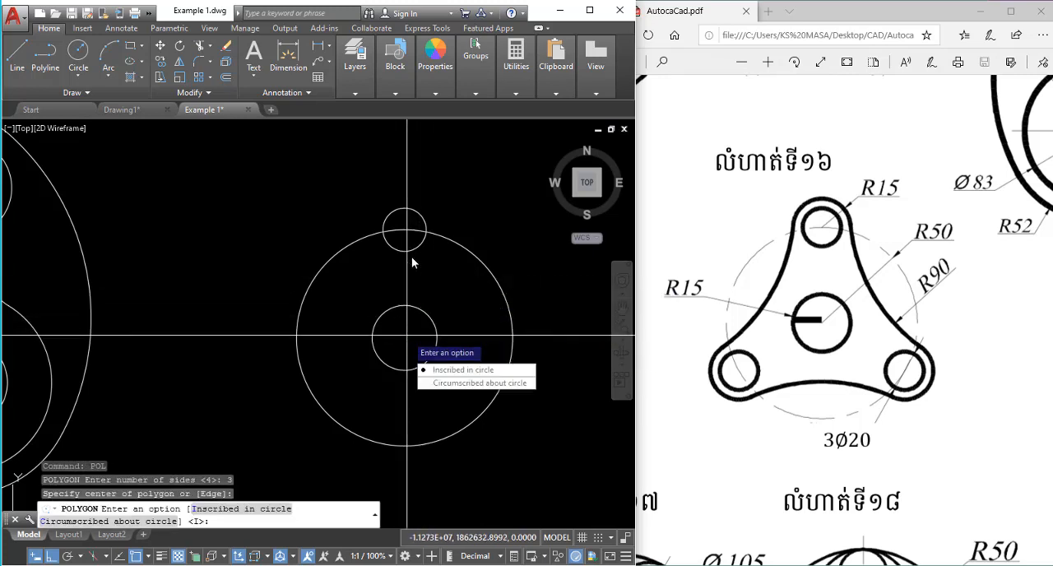
{"action": "key", "text": "Return"}
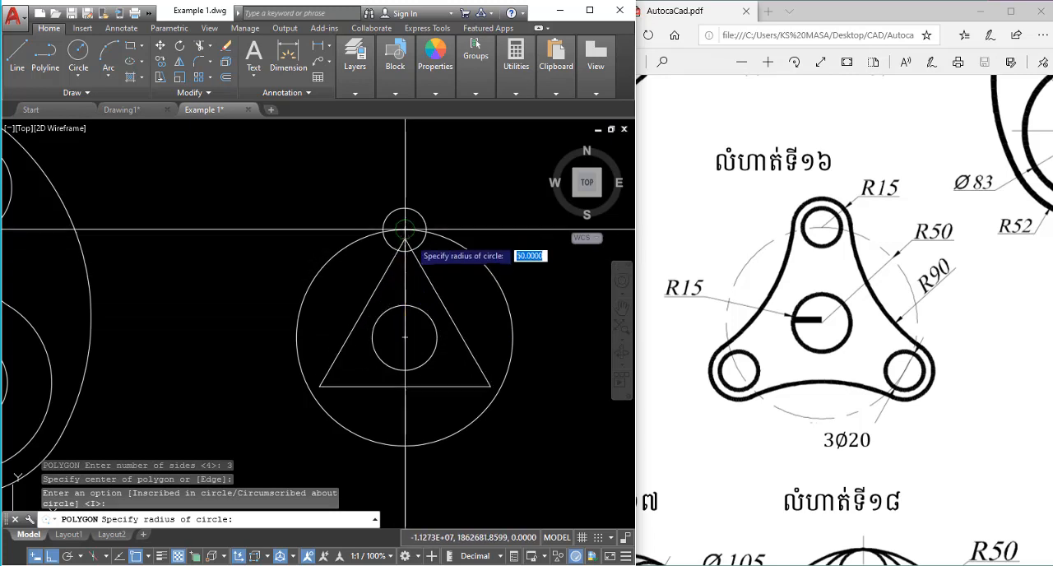
{"action": "left_click", "coordinate": [405, 230]}
{"action": "key", "text": "Escape"}
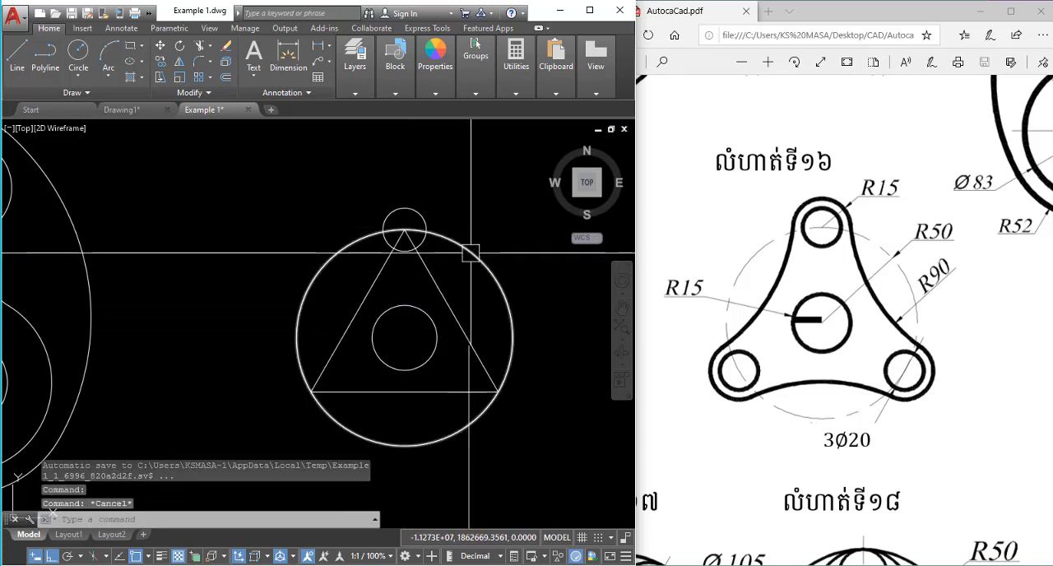
Copy the 10-radius circle from its centre onto the two lower vertices of the triangle.
{"action": "left_click", "coordinate": [416, 204]}
{"action": "key", "text": "Return"}
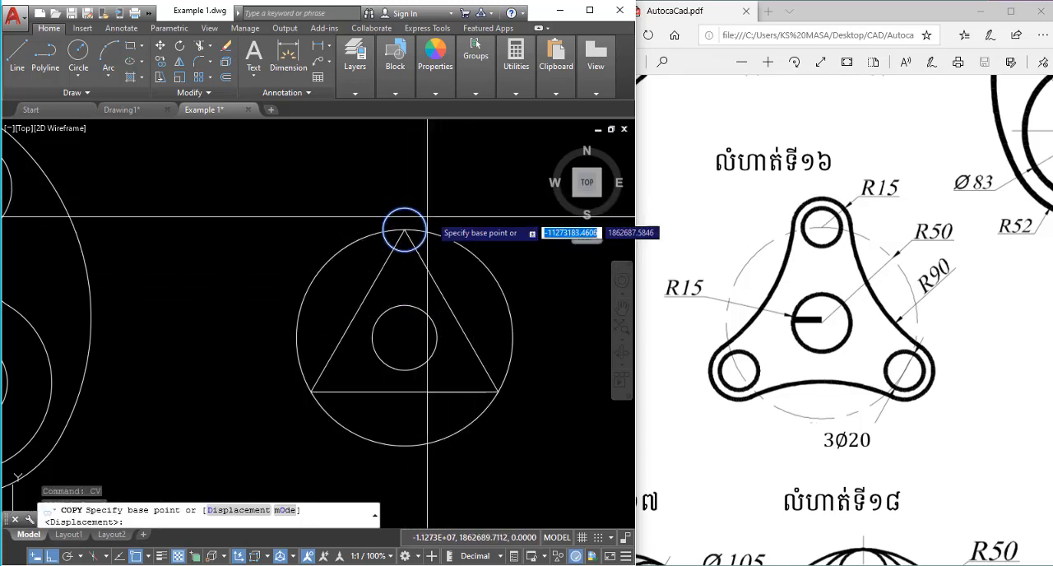
{"action": "left_click", "coordinate": [405, 229]}
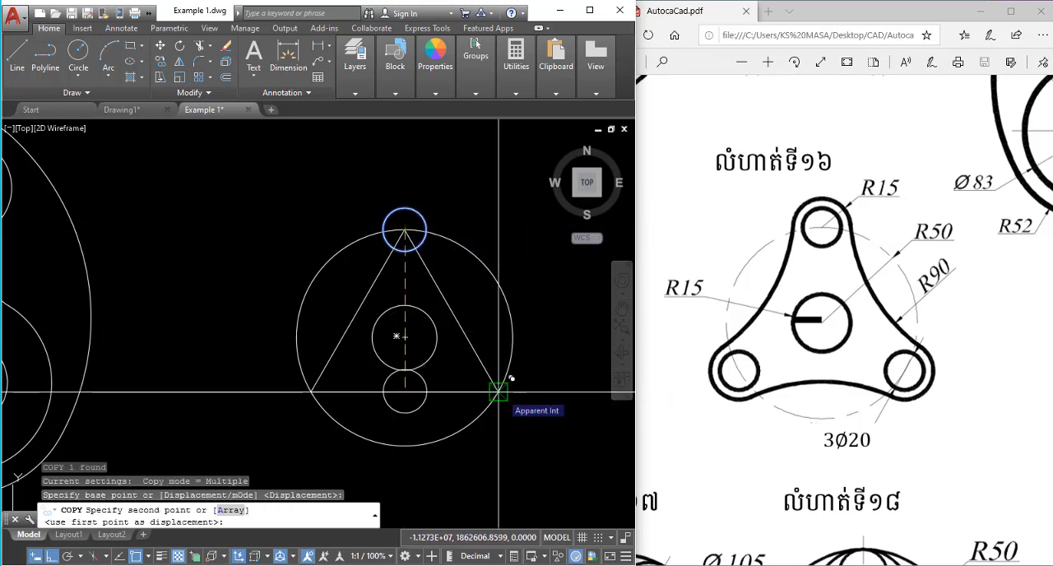
{"action": "left_click", "coordinate": [498, 392]}
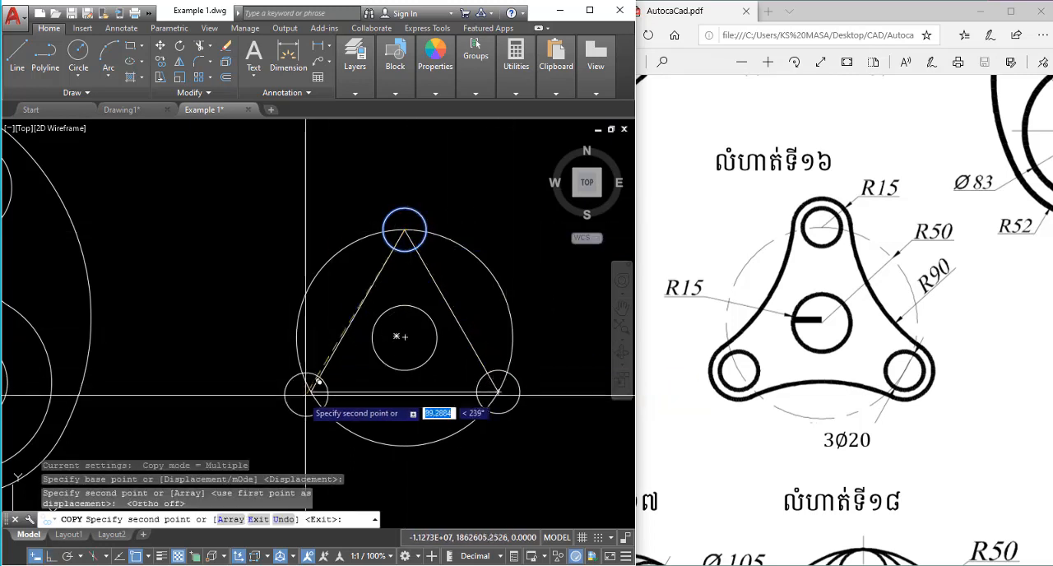
{"action": "left_click", "coordinate": [311, 392]}
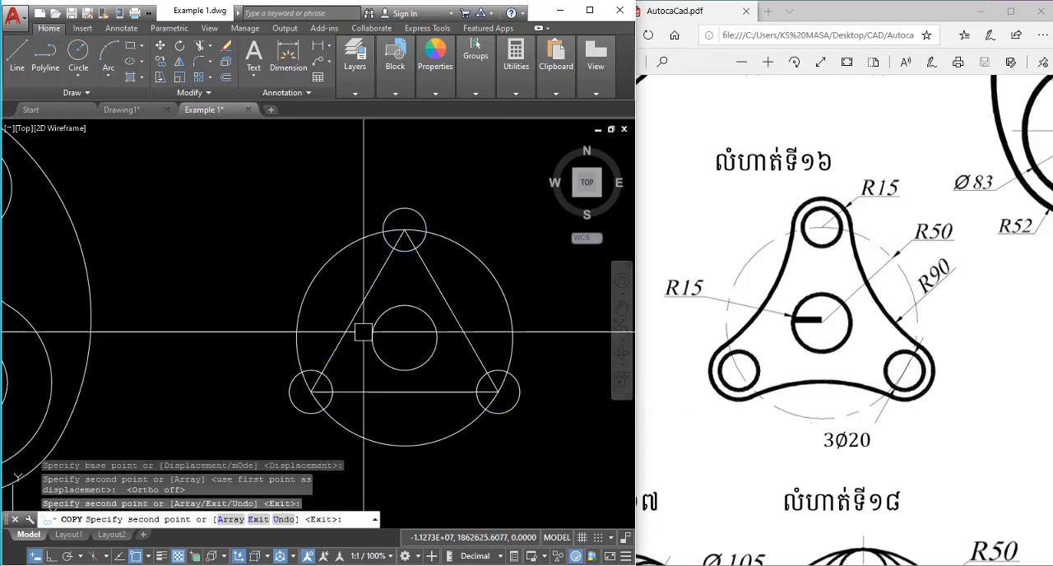
{"action": "key", "text": "Escape"}
Erase the construction triangle.
{"action": "left_click", "coordinate": [359, 294]}
{"action": "type", "text": "e"}
{"action": "key", "text": "Return"}
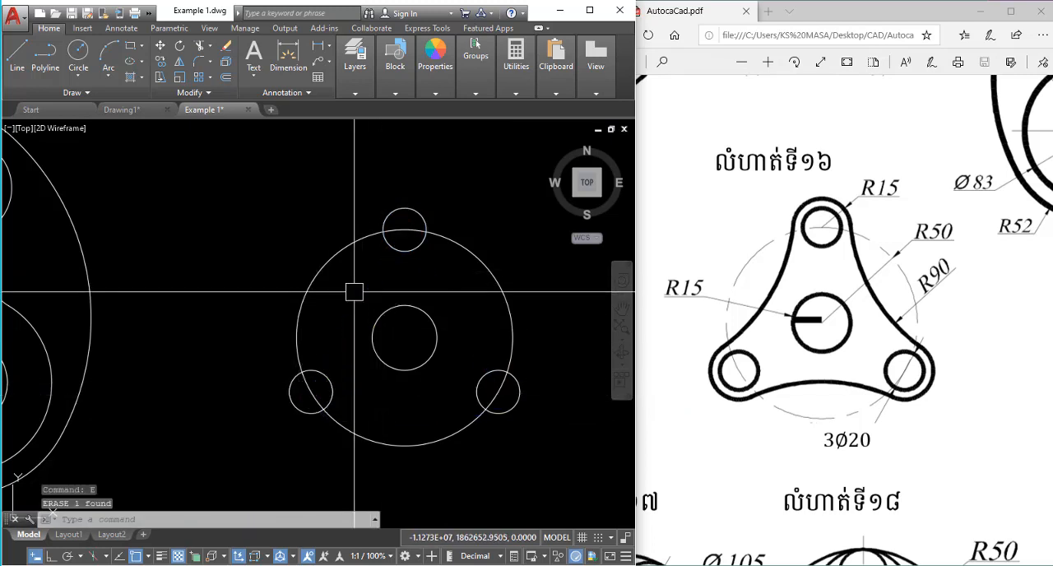
Erase the 50-radius construction circle passing through the three small circles.
{"action": "scroll", "coordinate": [428, 247], "scroll_direction": "down", "scroll_amount": 3}
{"action": "scroll", "coordinate": [409, 264], "scroll_direction": "up", "scroll_amount": 3}
{"action": "scroll", "coordinate": [409, 265], "scroll_direction": "up", "scroll_amount": 1}
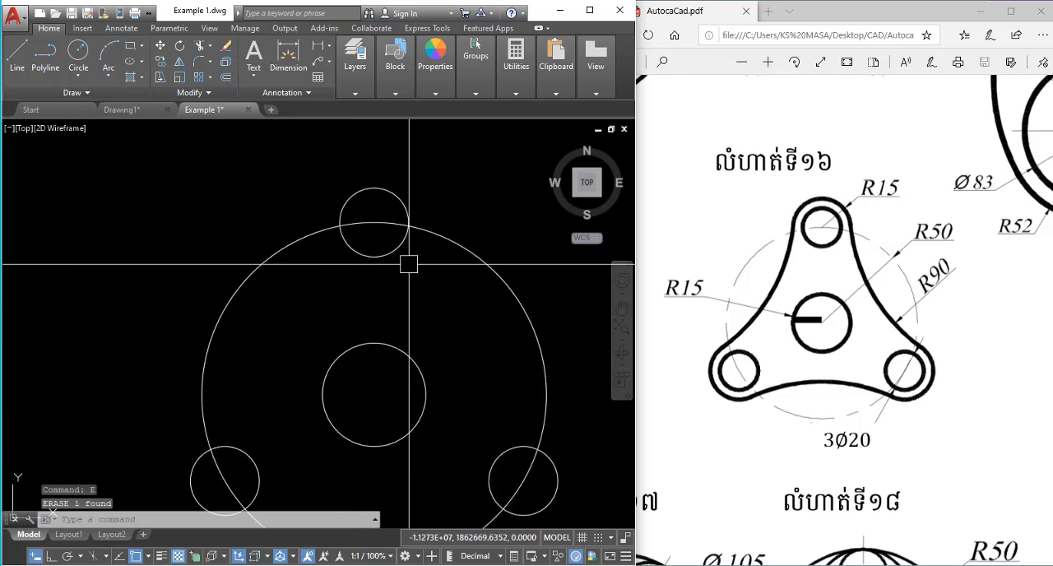
{"action": "scroll", "coordinate": [479, 200], "scroll_direction": "down", "scroll_amount": 4}
{"action": "scroll", "coordinate": [449, 264], "scroll_direction": "up", "scroll_amount": 3}
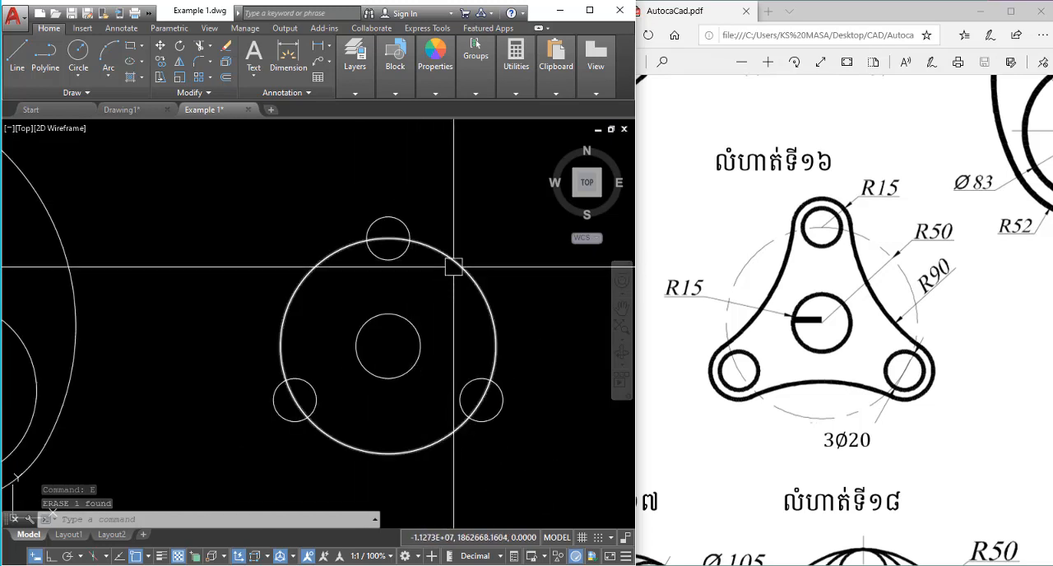
{"action": "left_click", "coordinate": [447, 262]}
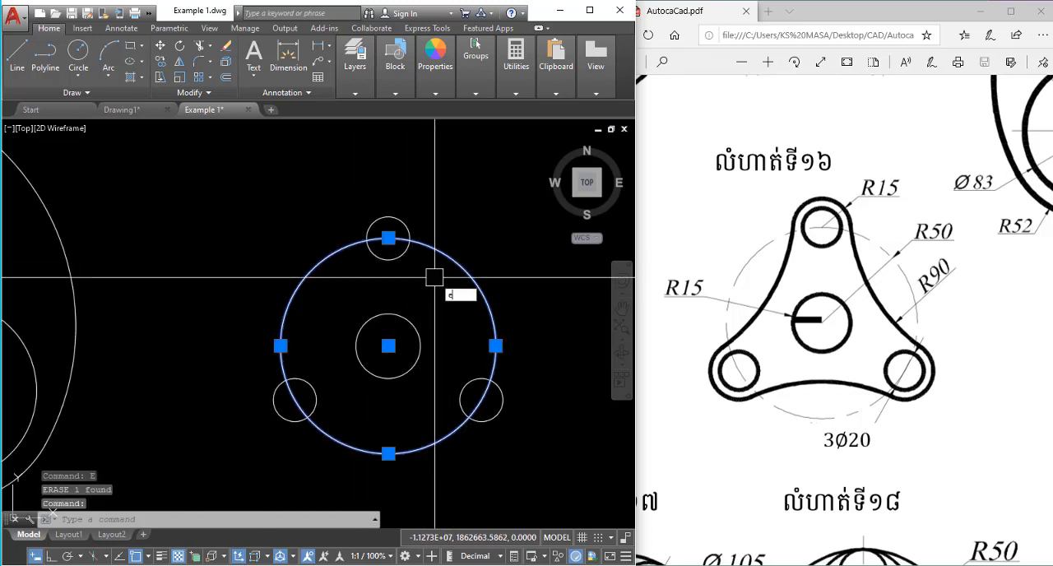
{"action": "key", "text": "Return"}
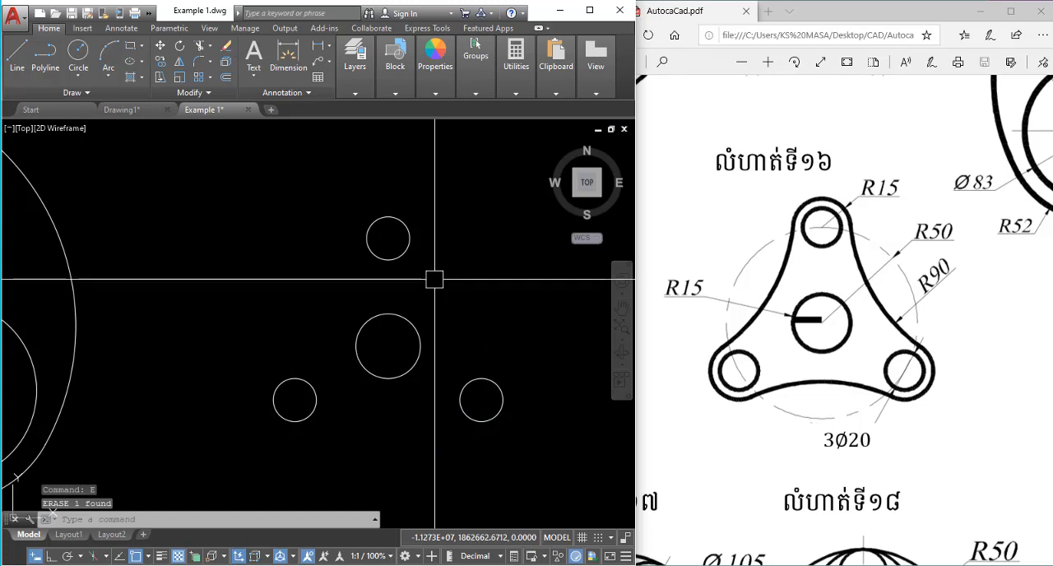
Draw a tangent-tangent-radius circle with a radius of 90 touching the top and lower-right small circles.
{"action": "type", "text": "c"}
{"action": "key", "text": "Return"}
{"action": "type", "text": "t"}
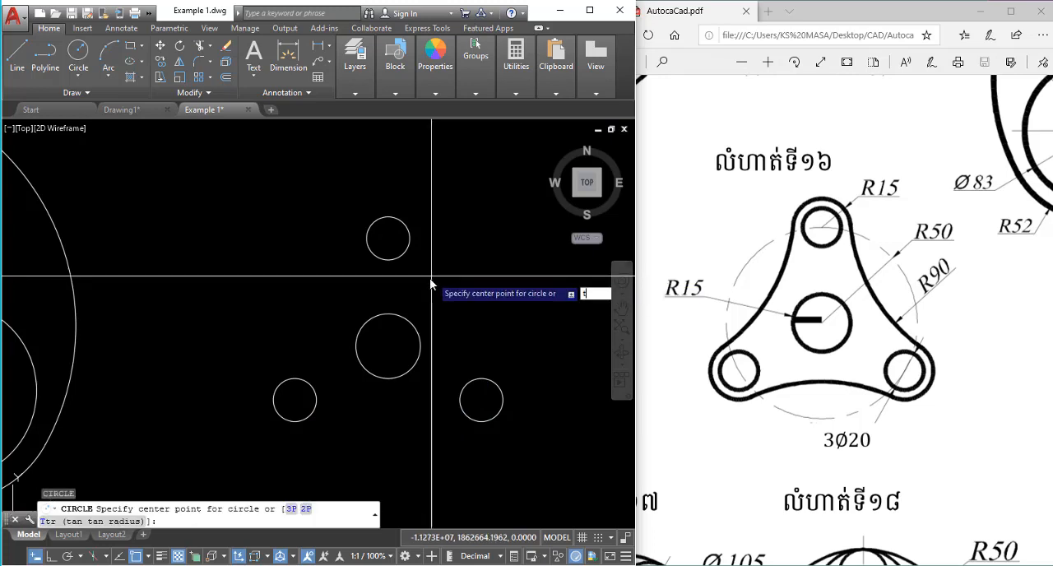
{"action": "key", "text": "Return"}
{"action": "left_click", "coordinate": [405, 237]}
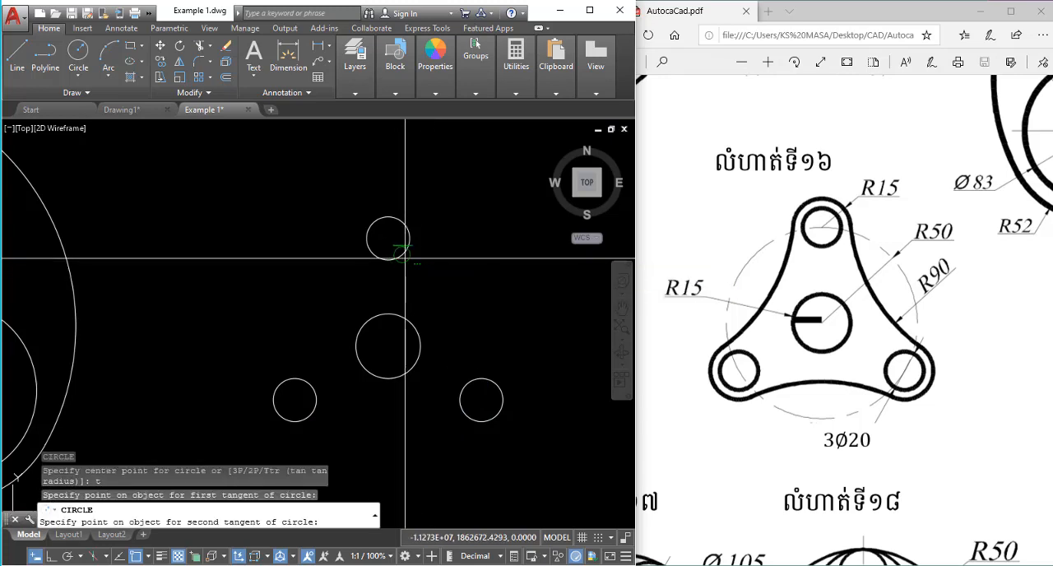
{"action": "left_click", "coordinate": [469, 372]}
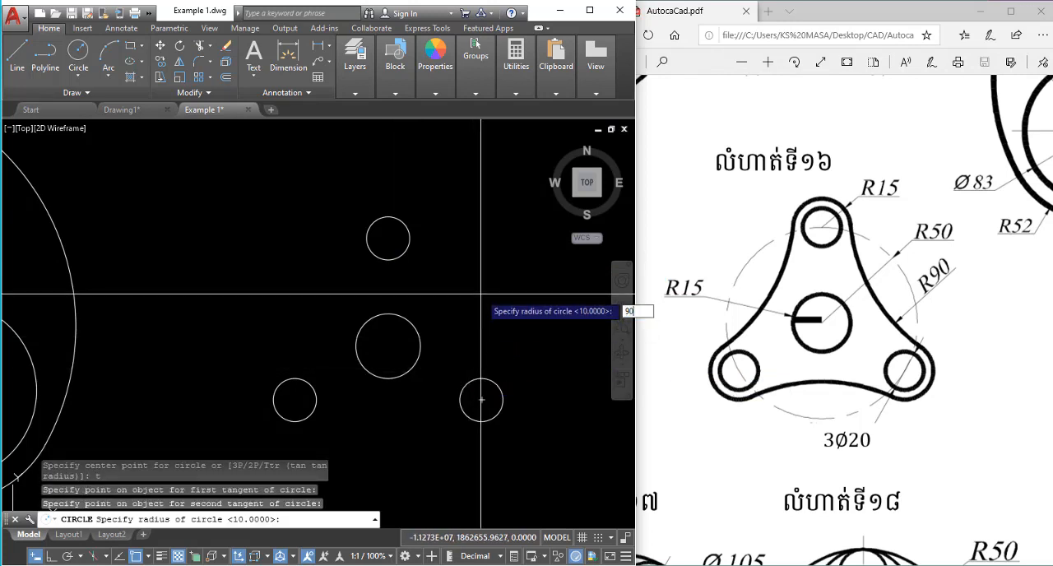
{"action": "key", "text": "Return"}
{"action": "scroll", "coordinate": [461, 290], "scroll_direction": "down", "scroll_amount": 2}
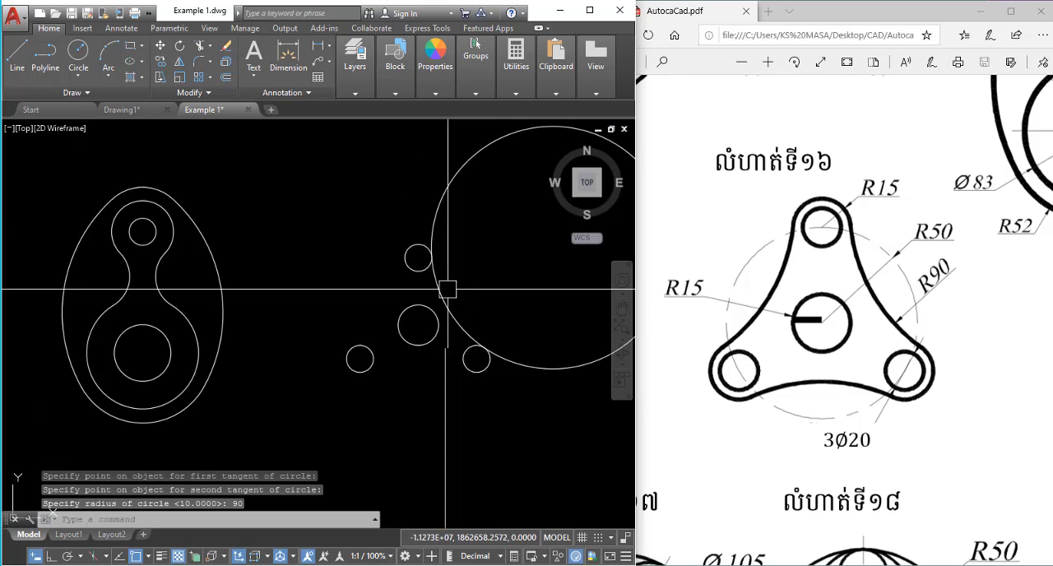
Draw a tangent-tangent-radius circle with a radius of 90 touching the lower-left and top small circles.
{"action": "key", "text": "Return"}
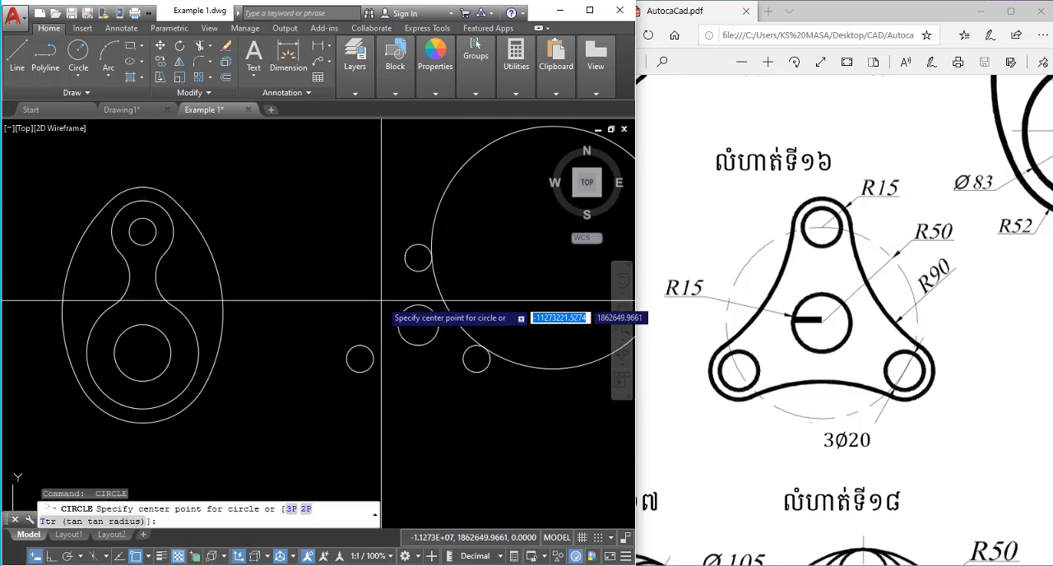
{"action": "type", "text": "t"}
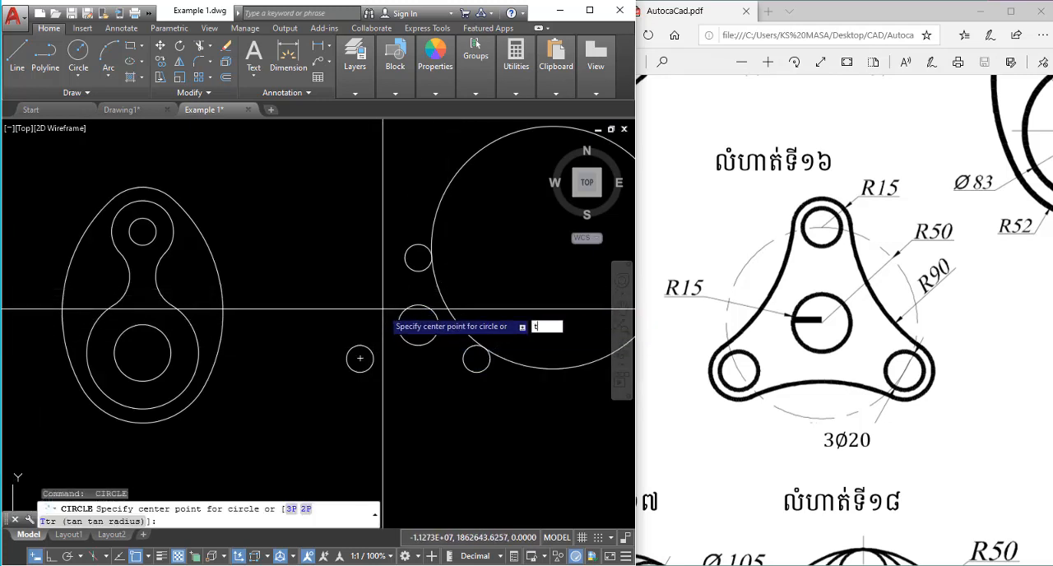
{"action": "key", "text": "Return"}
{"action": "left_click", "coordinate": [369, 340]}
{"action": "left_click", "coordinate": [409, 267]}
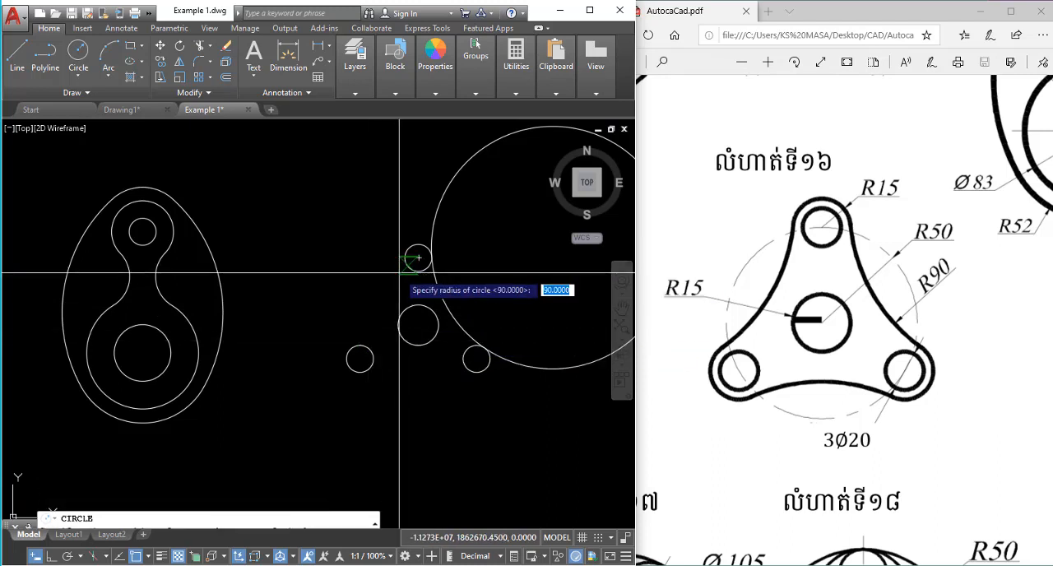
{"action": "type", "text": "9"}
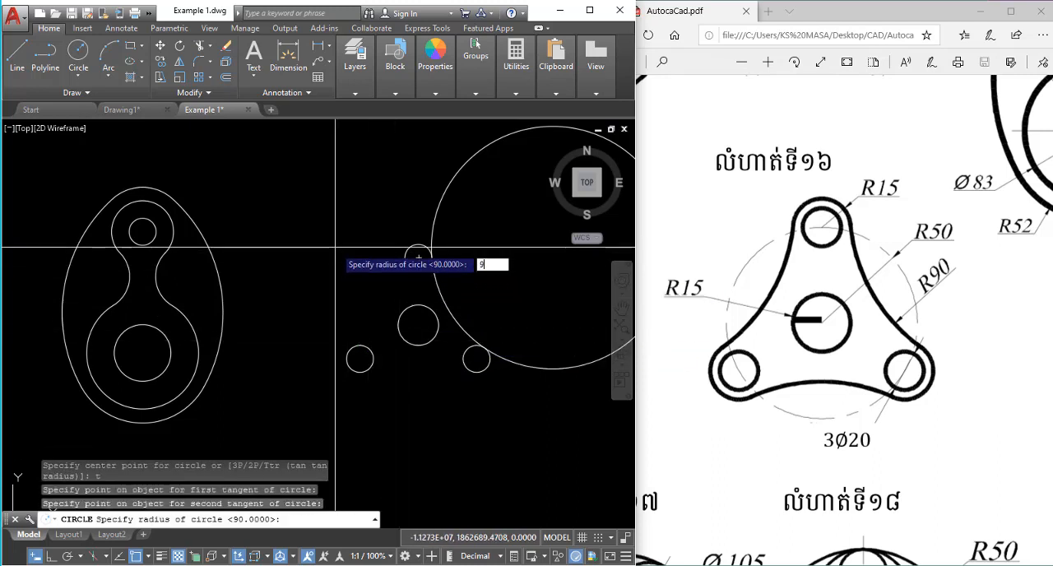
{"action": "type", "text": "0"}
{"action": "key", "text": "Return"}
Draw a tangent-tangent-radius circle with a radius of 90 touching the two lower small circles.
{"action": "key", "text": "Return"}
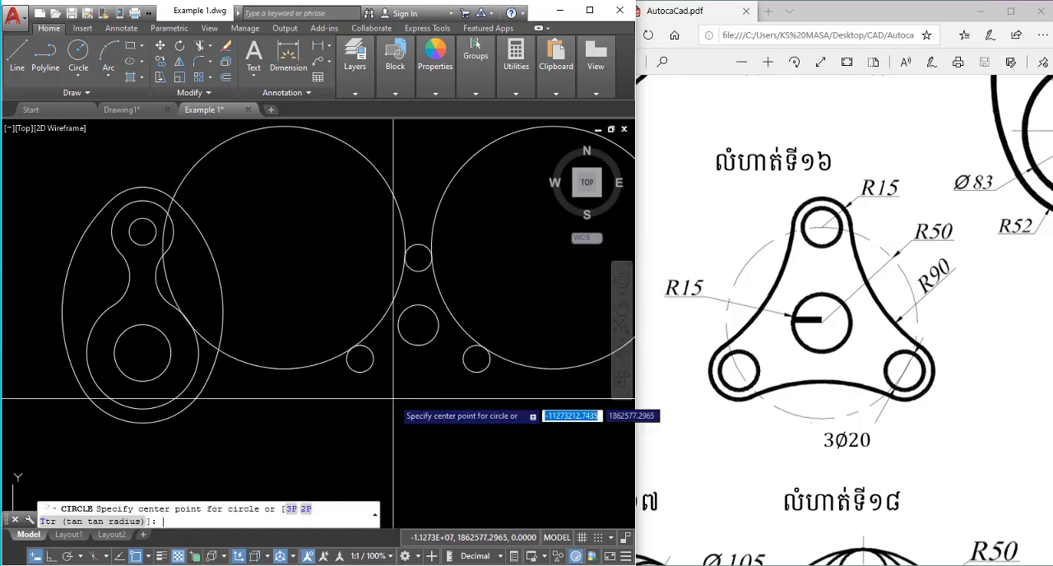
{"action": "type", "text": "t"}
{"action": "key", "text": "Return"}
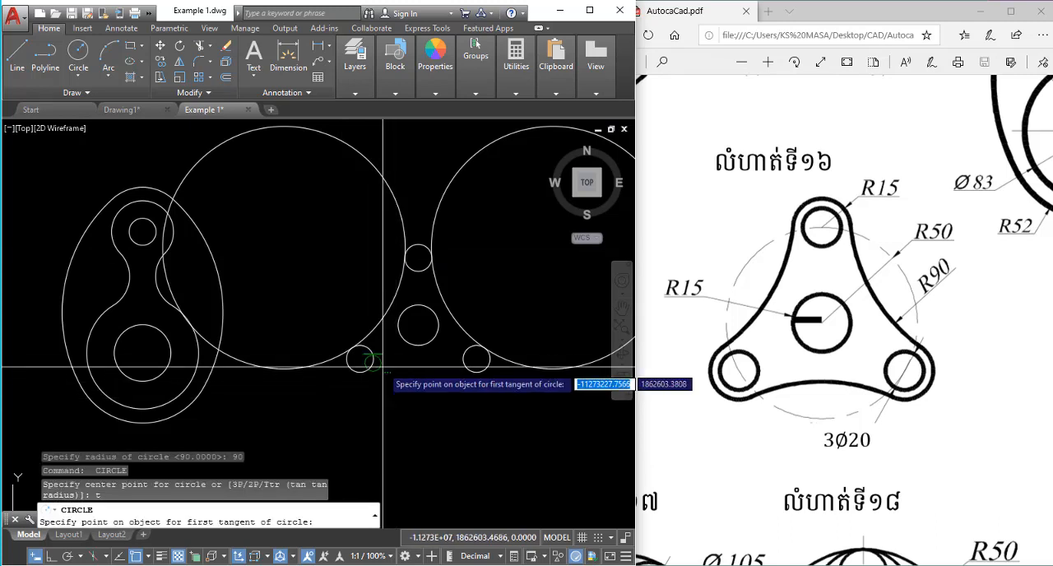
{"action": "left_click", "coordinate": [383, 367]}
{"action": "left_click", "coordinate": [472, 358]}
{"action": "type", "text": "9"}
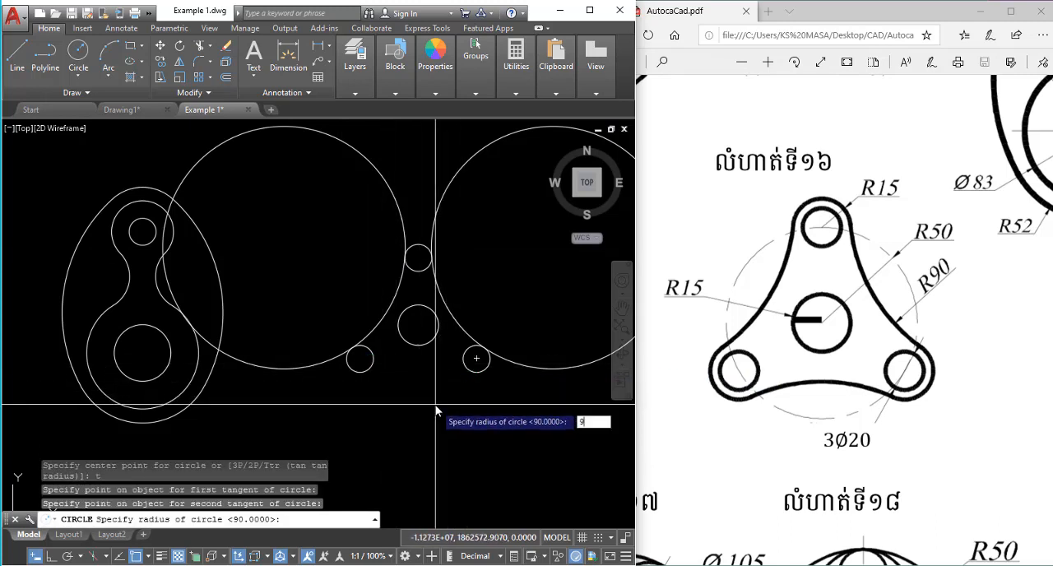
{"action": "type", "text": "0"}
{"action": "key", "text": "Return"}
{"action": "key", "text": "Escape"}
{"action": "key", "text": "Escape"}
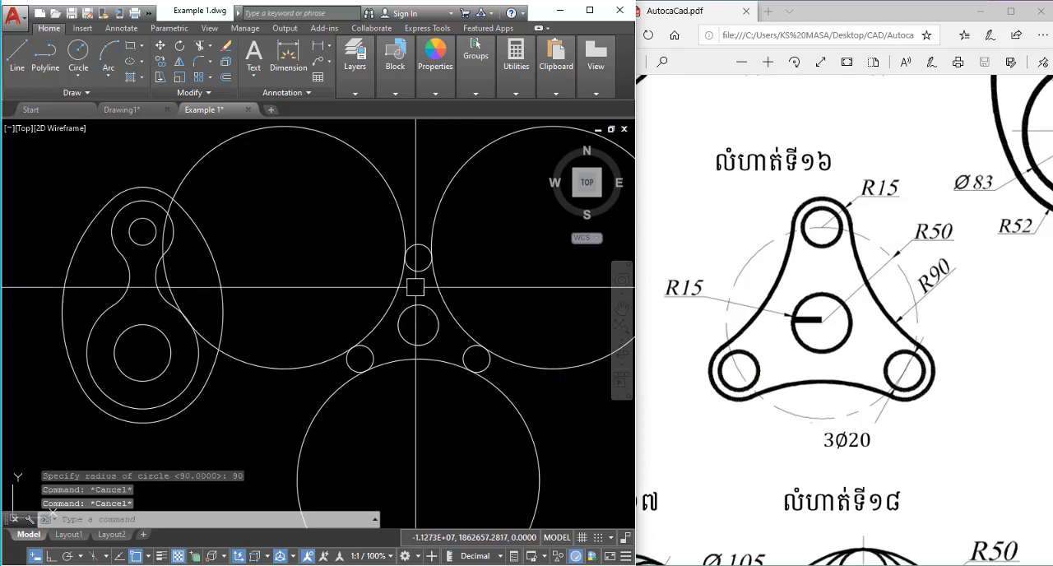
Trim the three 90-radius circles against the three small circles, keeping only the inner arcs between them.
{"action": "scroll", "coordinate": [415, 264], "scroll_direction": "up", "scroll_amount": 2}
{"action": "scroll", "coordinate": [395, 247], "scroll_direction": "down", "scroll_amount": 2}
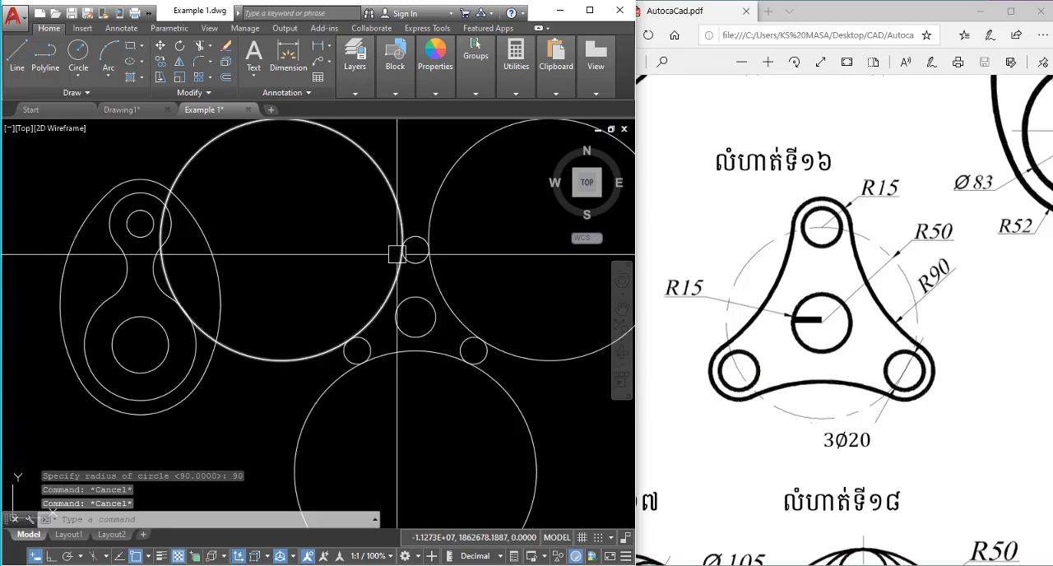
{"action": "scroll", "coordinate": [407, 259], "scroll_direction": "up", "scroll_amount": 2}
{"action": "left_click", "coordinate": [415, 270]}
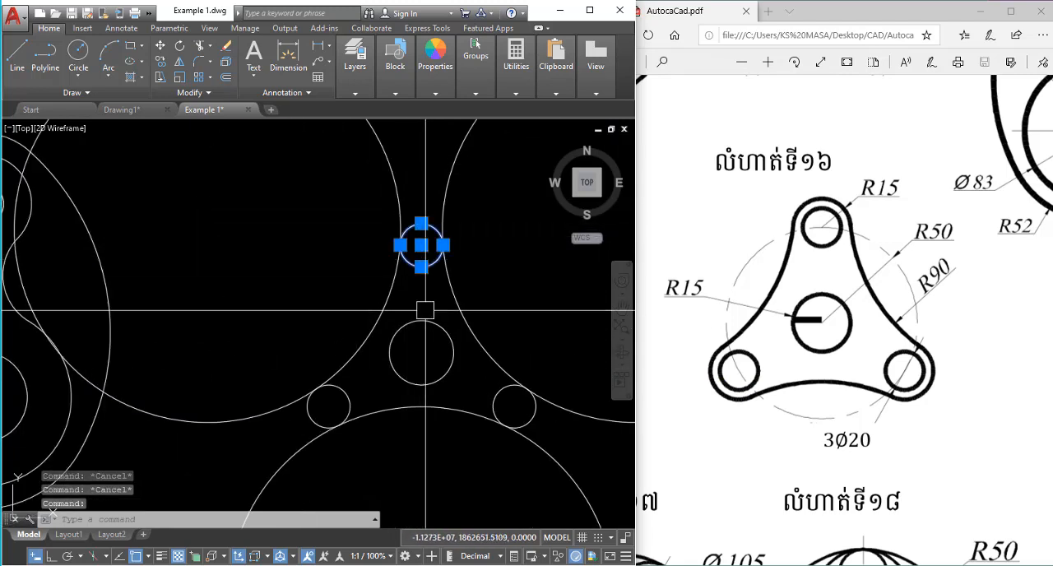
{"action": "left_click", "coordinate": [494, 403]}
{"action": "left_click", "coordinate": [347, 396]}
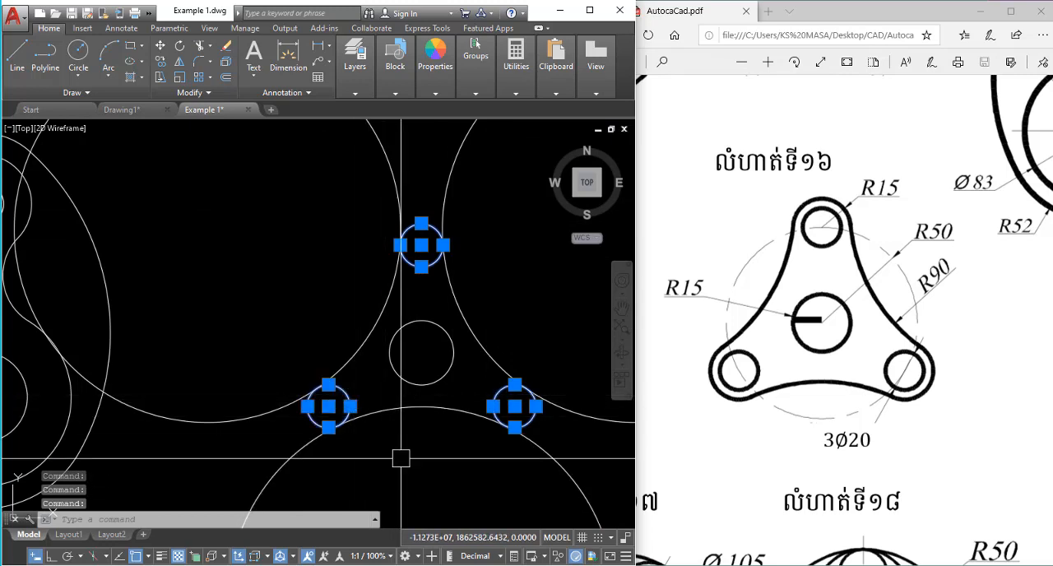
{"action": "key", "text": "Return"}
{"action": "left_click", "coordinate": [239, 414]}
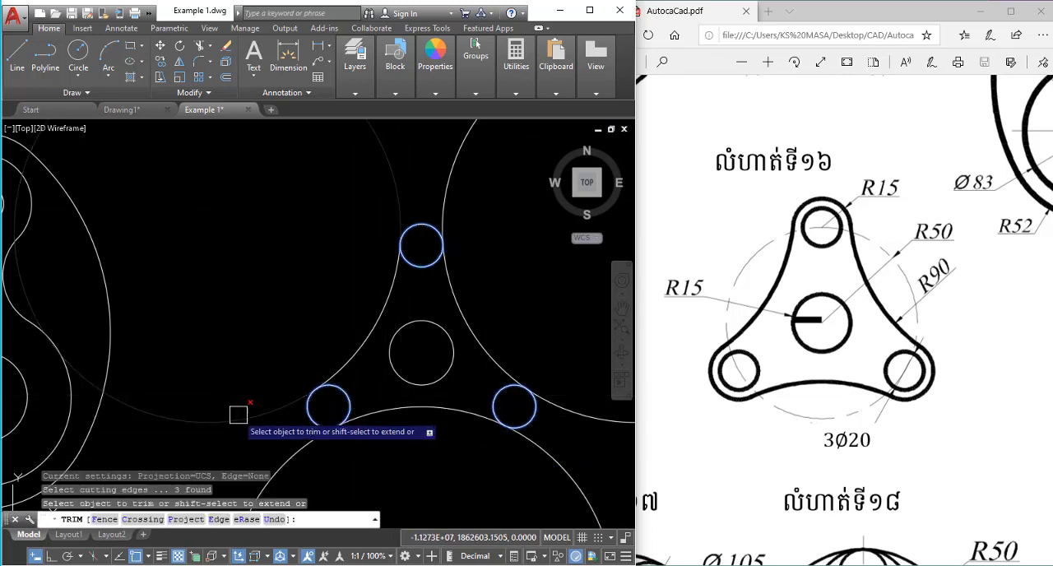
{"action": "scroll", "coordinate": [240, 328], "scroll_direction": "down", "scroll_amount": 2}
{"action": "left_click", "coordinate": [385, 200]}
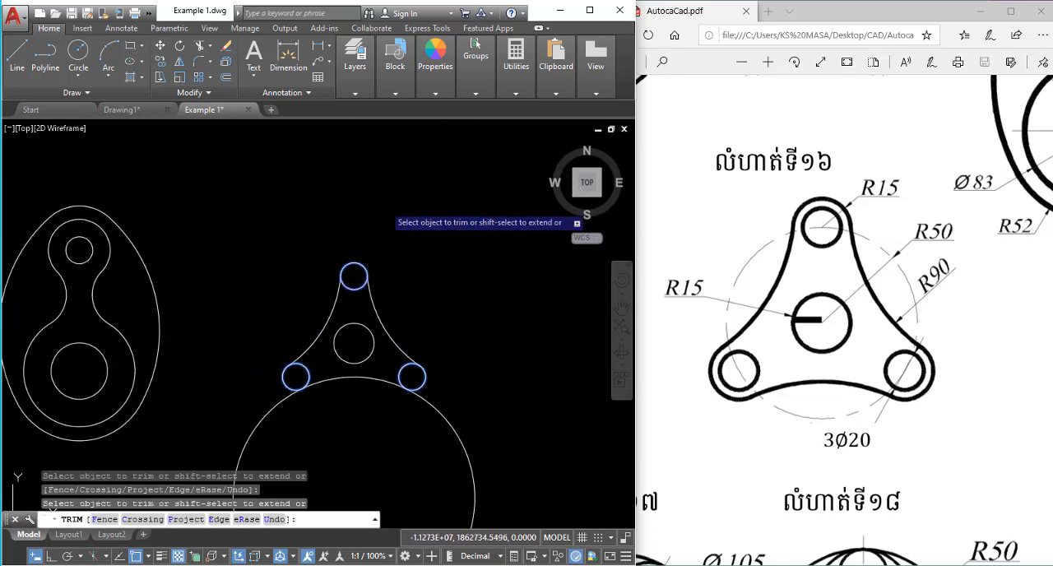
{"action": "left_click", "coordinate": [447, 415]}
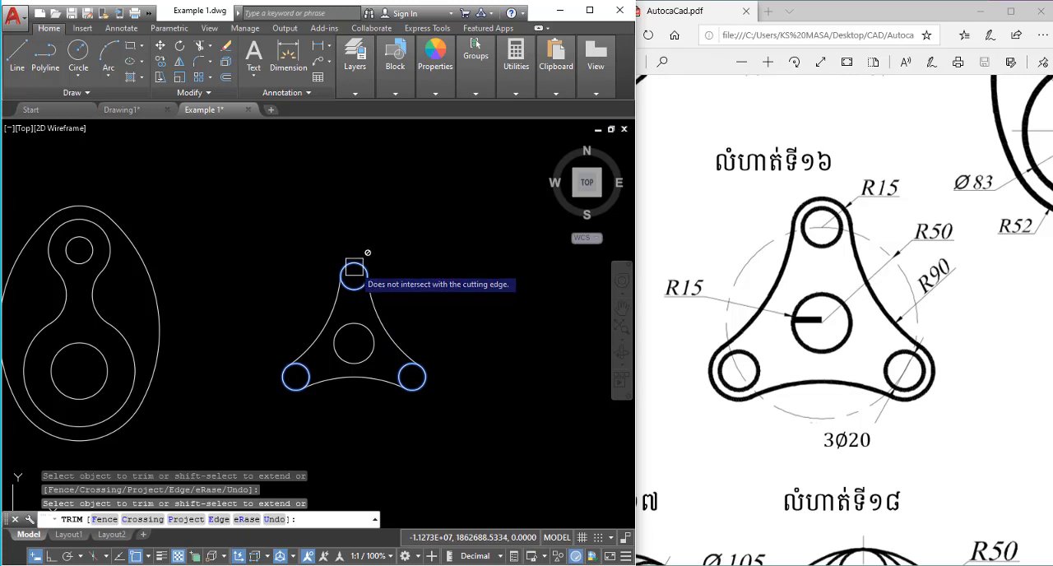
{"action": "key", "text": "Escape"}
Erase the three 90-radius arcs connecting the top, lower-left and lower-right small circles.
{"action": "left_click", "coordinate": [381, 311]}
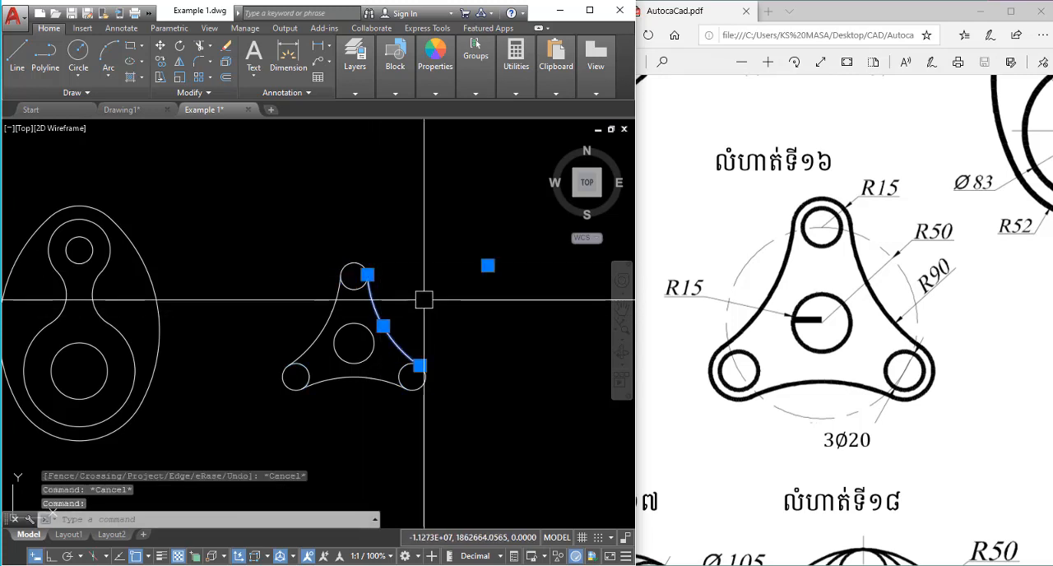
{"action": "type", "text": "e"}
{"action": "key", "text": "Return"}
{"action": "left_click", "coordinate": [335, 306]}
{"action": "type", "text": "e"}
{"action": "key", "text": "Return"}
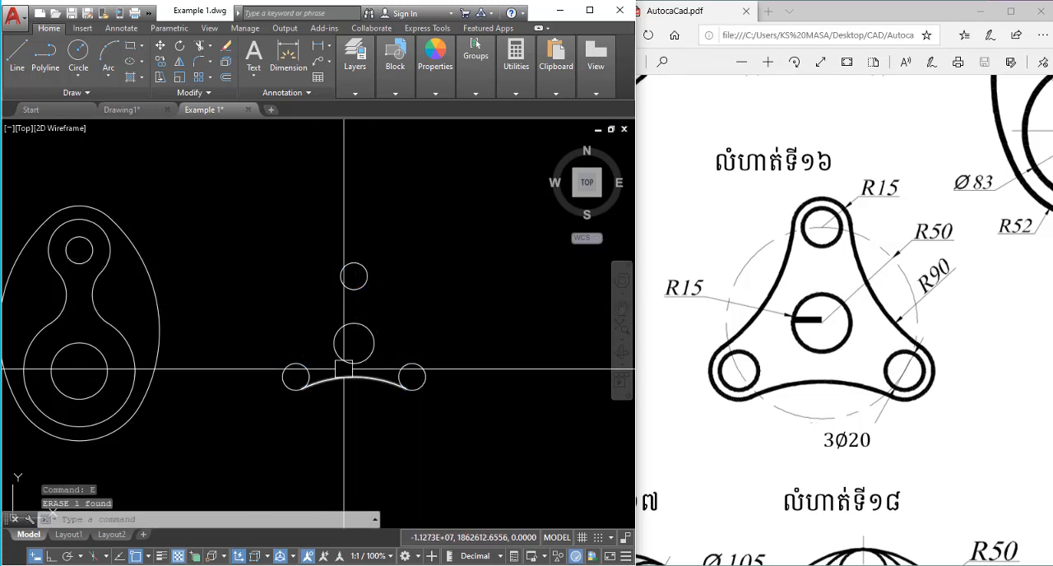
{"action": "left_click", "coordinate": [350, 386]}
{"action": "type", "text": "e"}
{"action": "key", "text": "Return"}
{"action": "scroll", "coordinate": [366, 271], "scroll_direction": "up", "scroll_amount": 2}
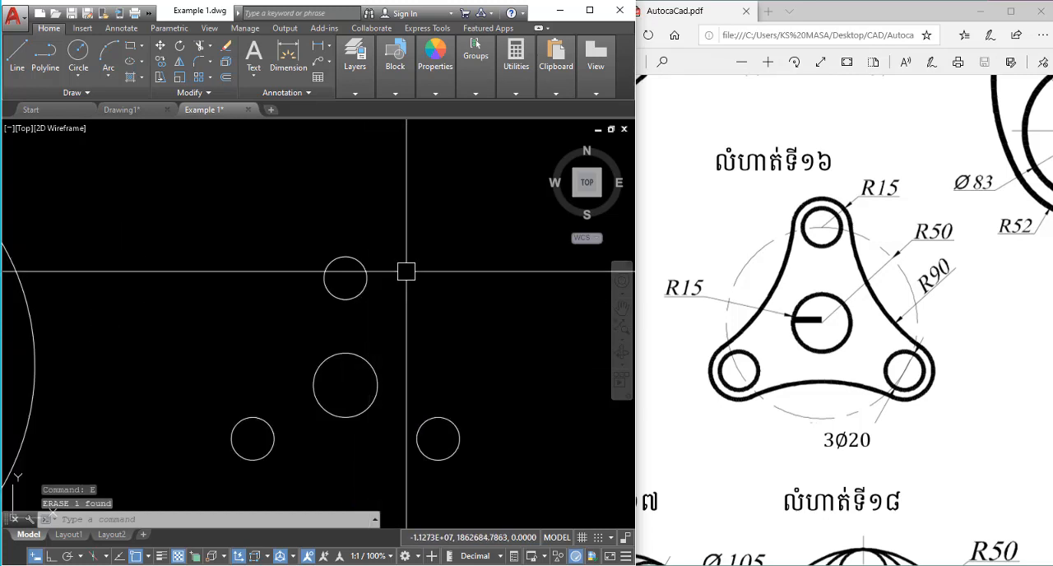
Draw a circle with a radius of 15 concentric with the top small circle.
{"action": "type", "text": "c"}
{"action": "key", "text": "Return"}
{"action": "left_click", "coordinate": [345, 278]}
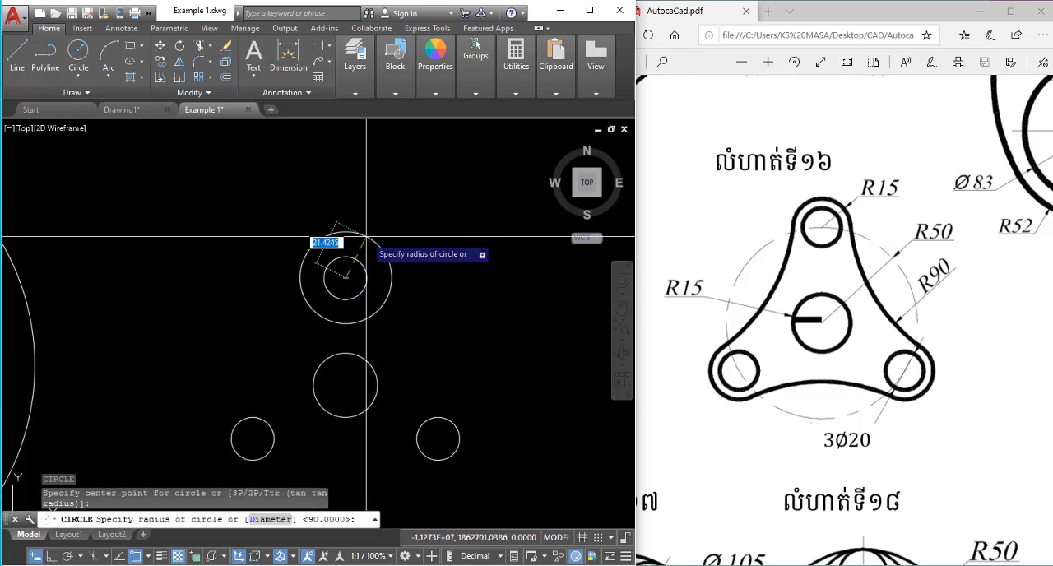
{"action": "type", "text": "15"}
{"action": "key", "text": "Return"}
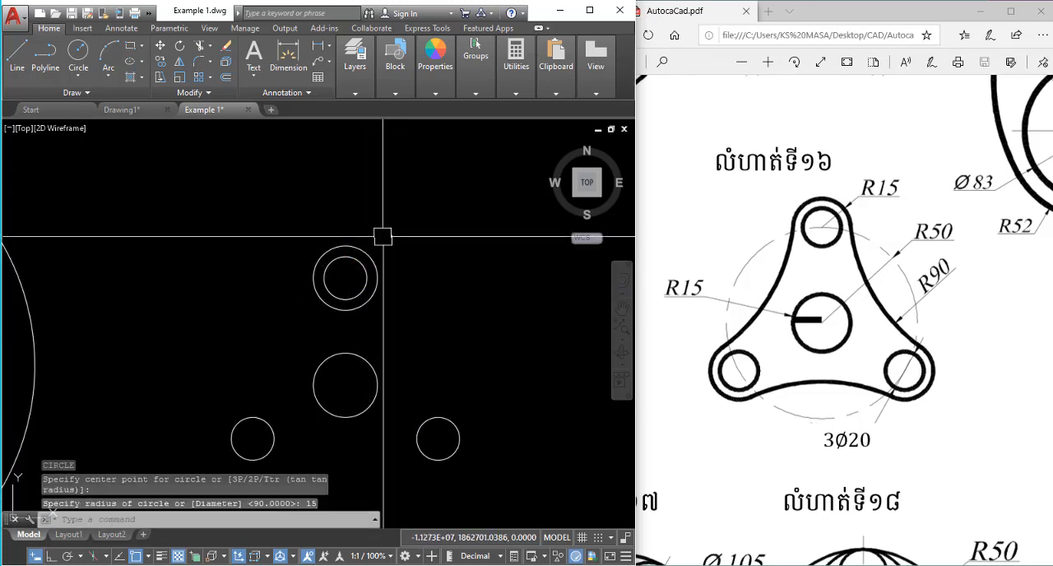
Draw circles with a radius of 15 concentric with the lower-right and lower-left small circles.
{"action": "key", "text": "Return"}
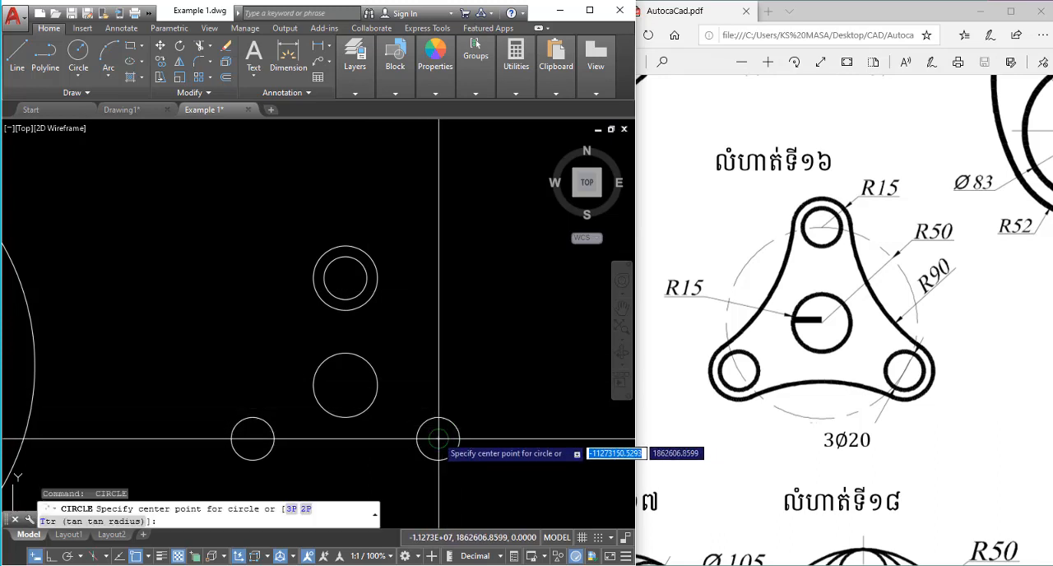
{"action": "left_click", "coordinate": [439, 439]}
{"action": "type", "text": "15"}
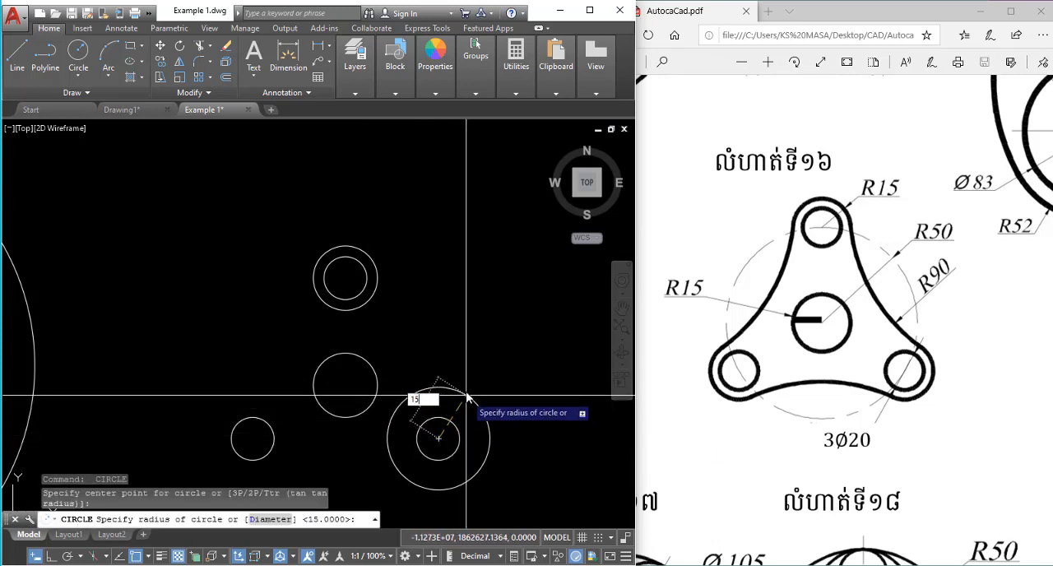
{"action": "key", "text": "Return"}
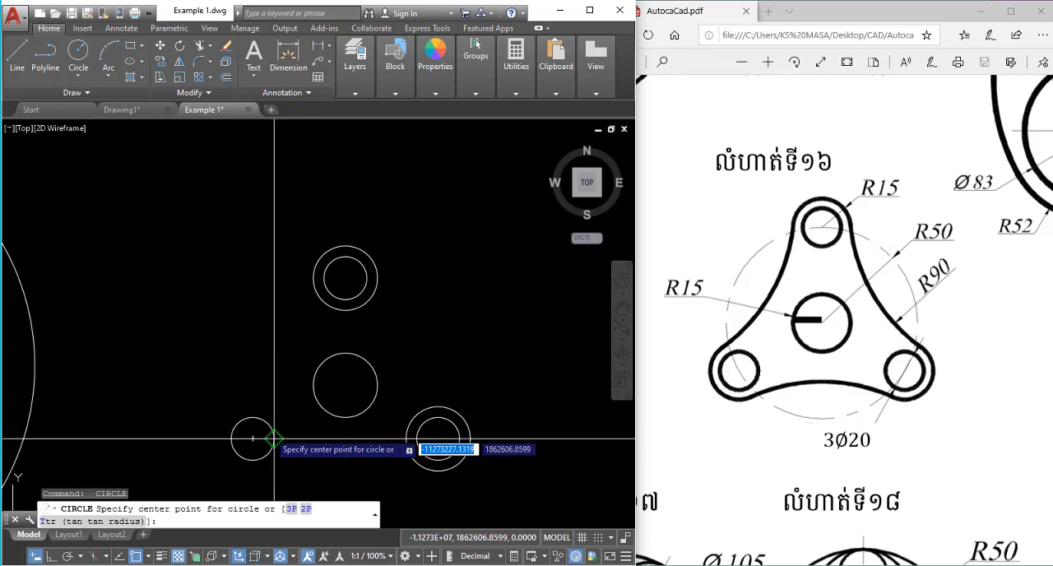
{"action": "left_click", "coordinate": [253, 439]}
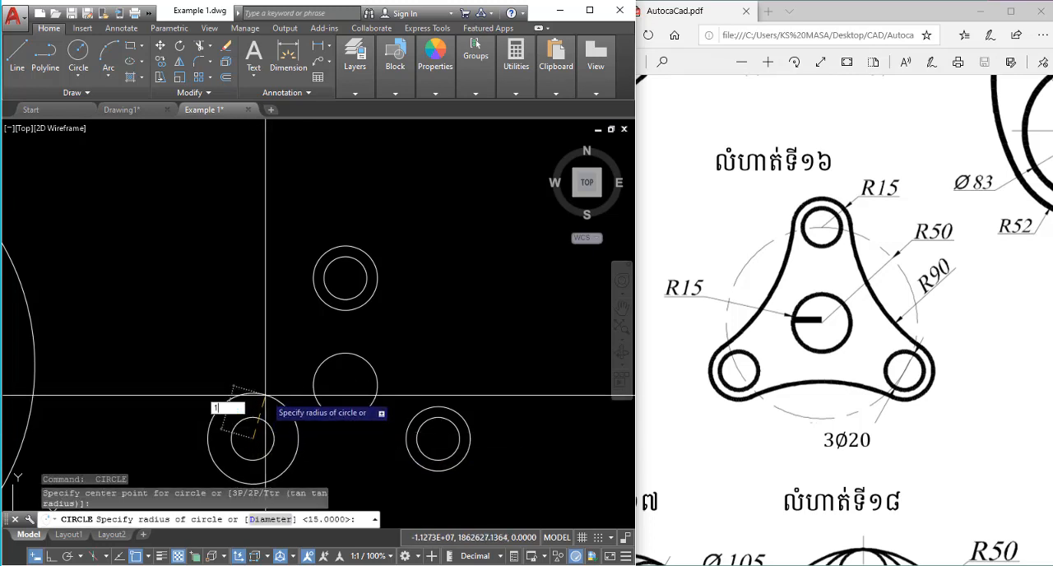
{"action": "key", "text": "Return"}
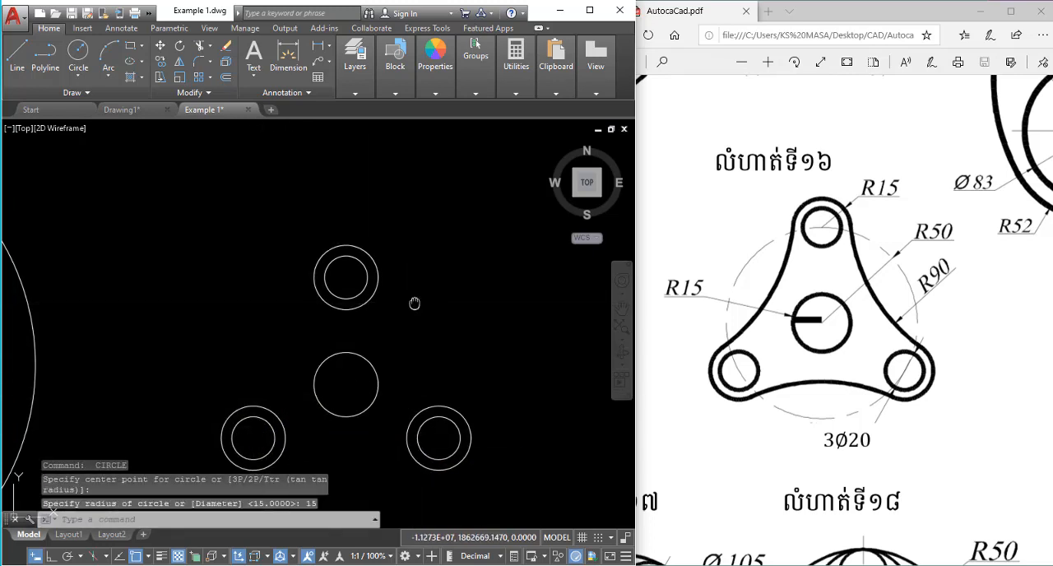
{"action": "middle_click_drag", "start_coordinate": [477, 370], "coordinate": [526, 310]}
{"action": "type", "text": "c"}
{"action": "key", "text": "Return"}
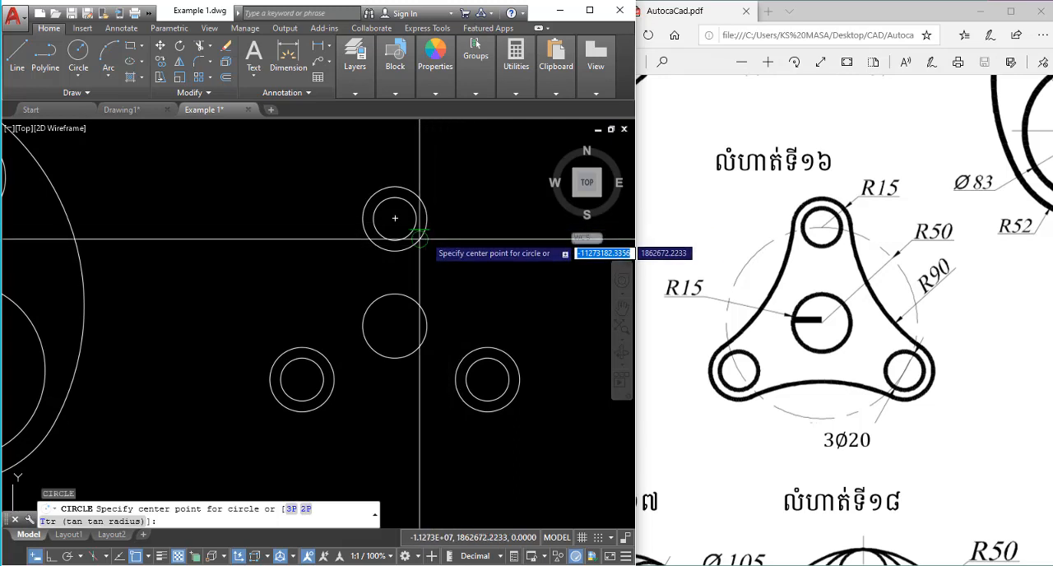
{"action": "left_click", "coordinate": [395, 218]}
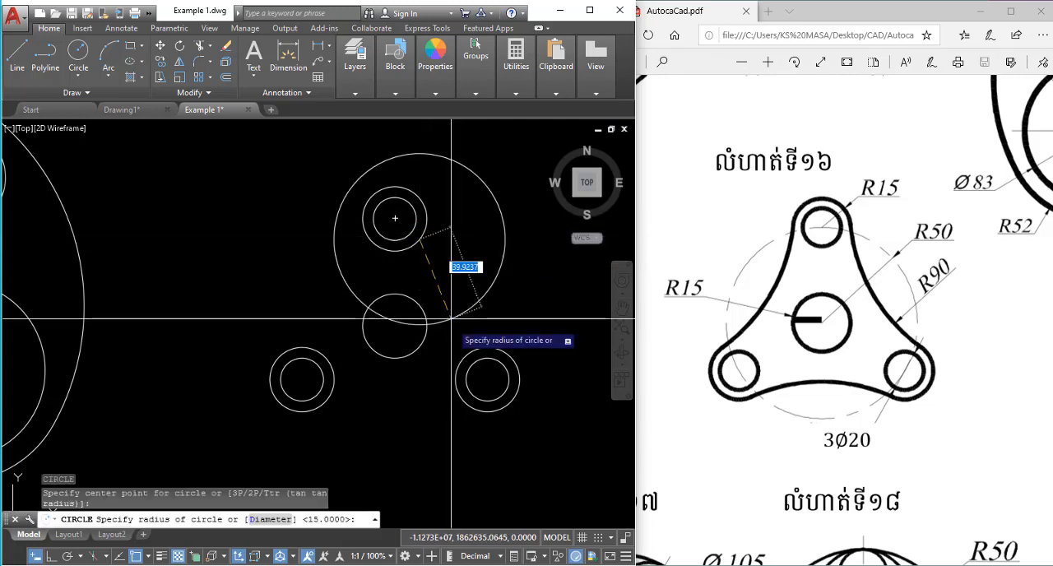
{"action": "key", "text": "Escape"}
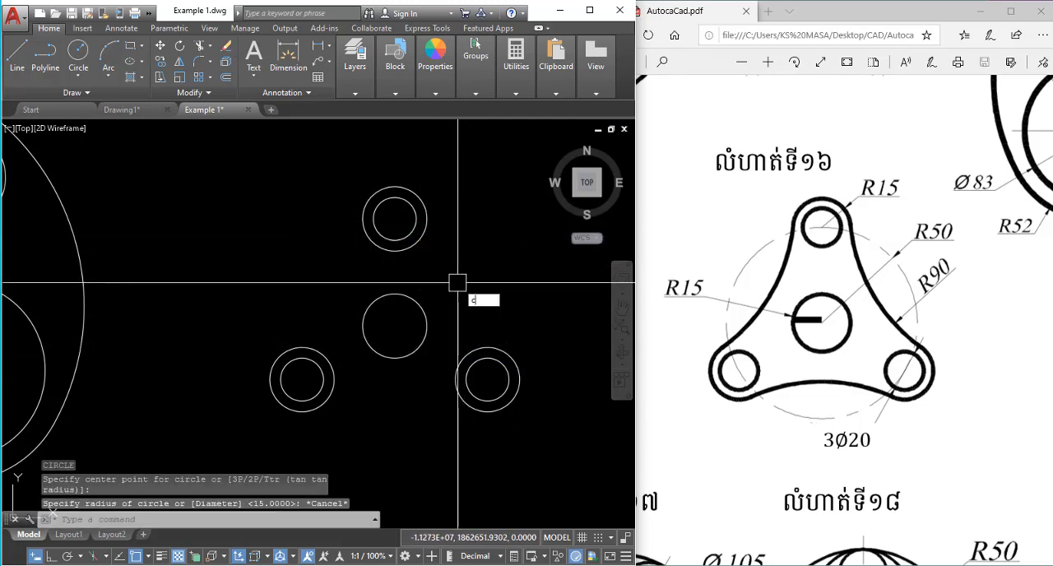
Try a tangent-tangent-radius circle with a radius of 90 on the top and lower-right outer circles, and erase it.
{"action": "key", "text": "Return"}
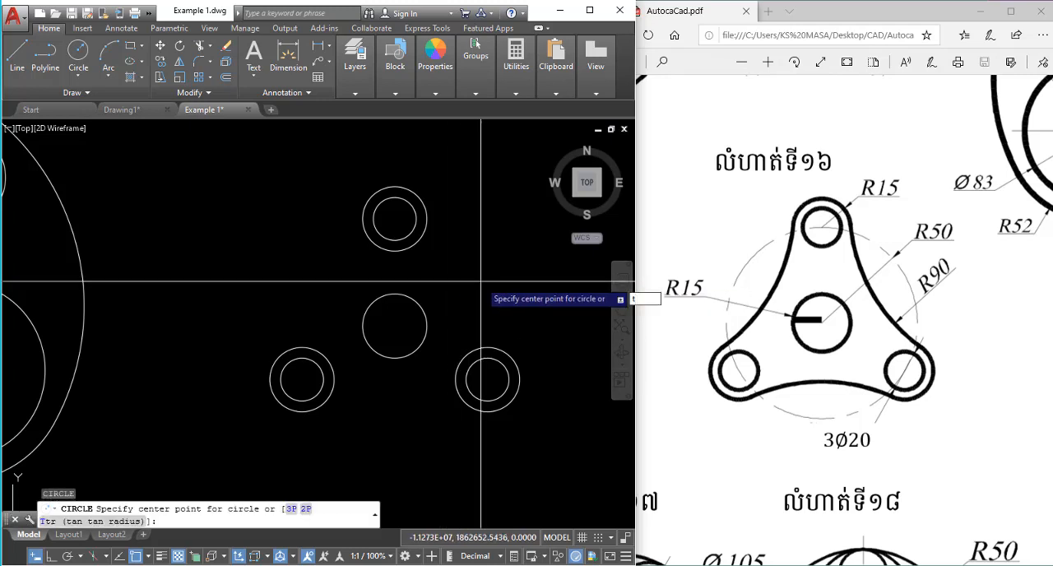
{"action": "type", "text": "t"}
{"action": "key", "text": "Return"}
{"action": "left_click", "coordinate": [423, 229]}
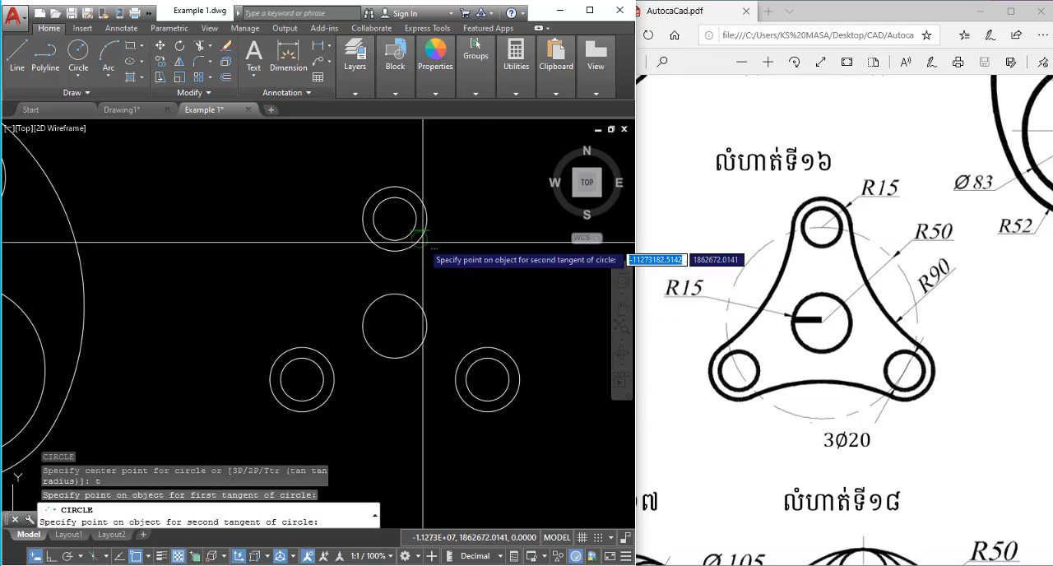
{"action": "left_click", "coordinate": [463, 350]}
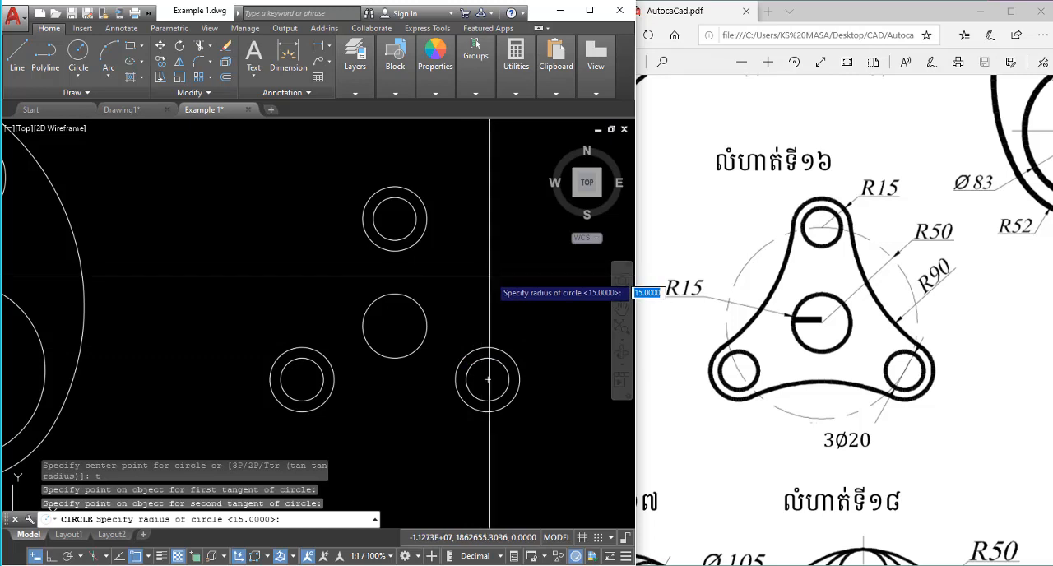
{"action": "key", "text": "Return"}
{"action": "key", "text": "Escape"}
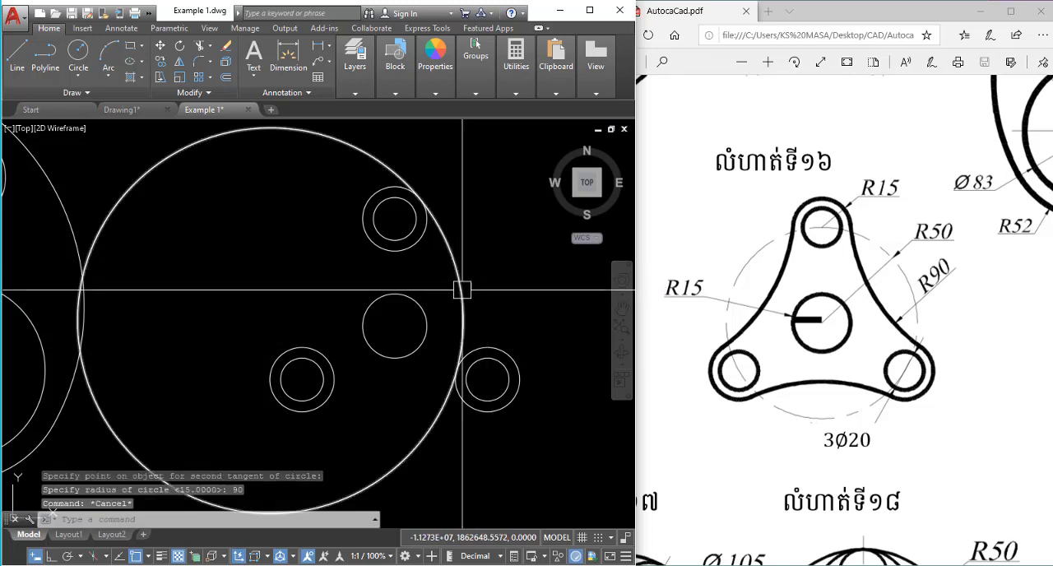
{"action": "left_click", "coordinate": [463, 291]}
{"action": "key", "text": "Return"}
Draw a tangent-tangent-radius circle with a radius of 90 touching the outer sides of the top and lower-right 15-radius circles.
{"action": "middle_click_drag", "start_coordinate": [468, 284], "coordinate": [363, 314]}
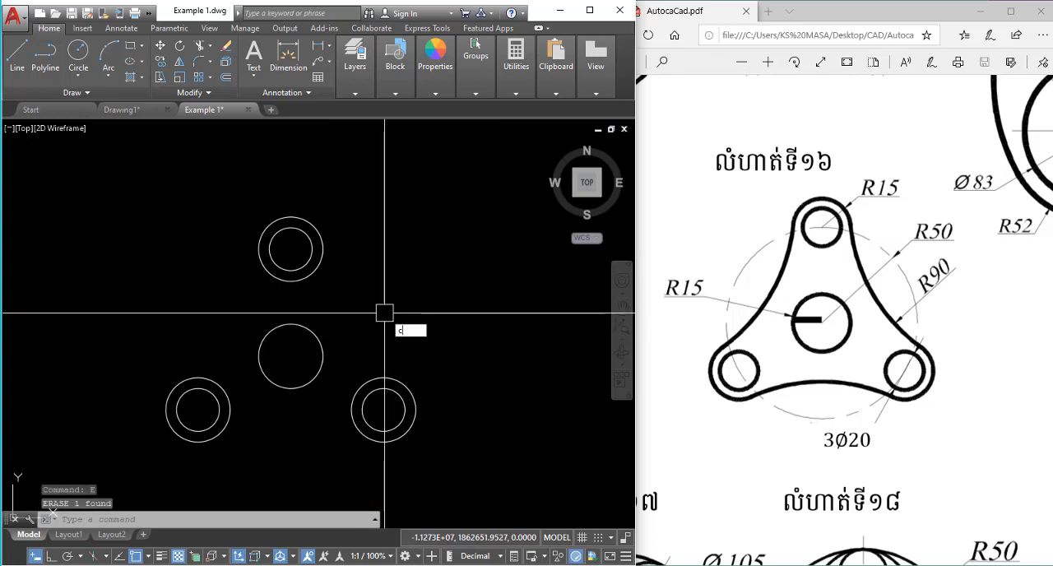
{"action": "key", "text": "Return"}
{"action": "type", "text": "t"}
{"action": "key", "text": "Return"}
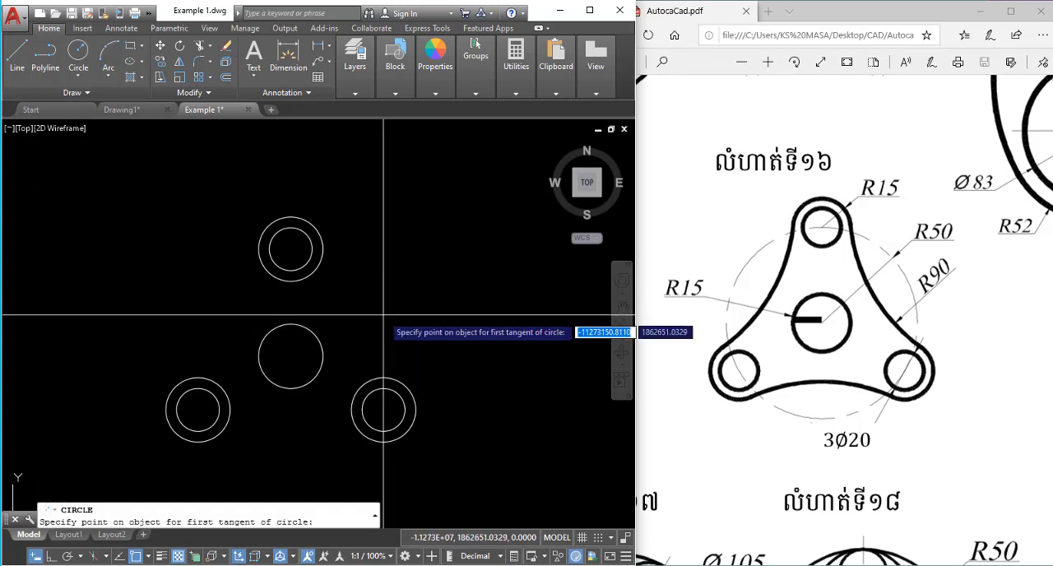
{"action": "left_click", "coordinate": [321, 265]}
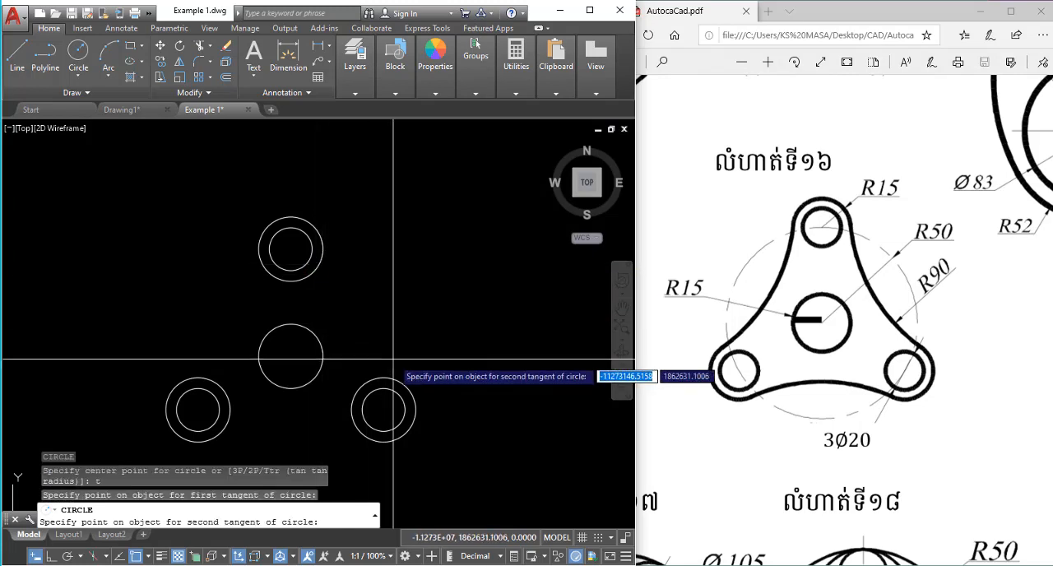
{"action": "left_click", "coordinate": [370, 378]}
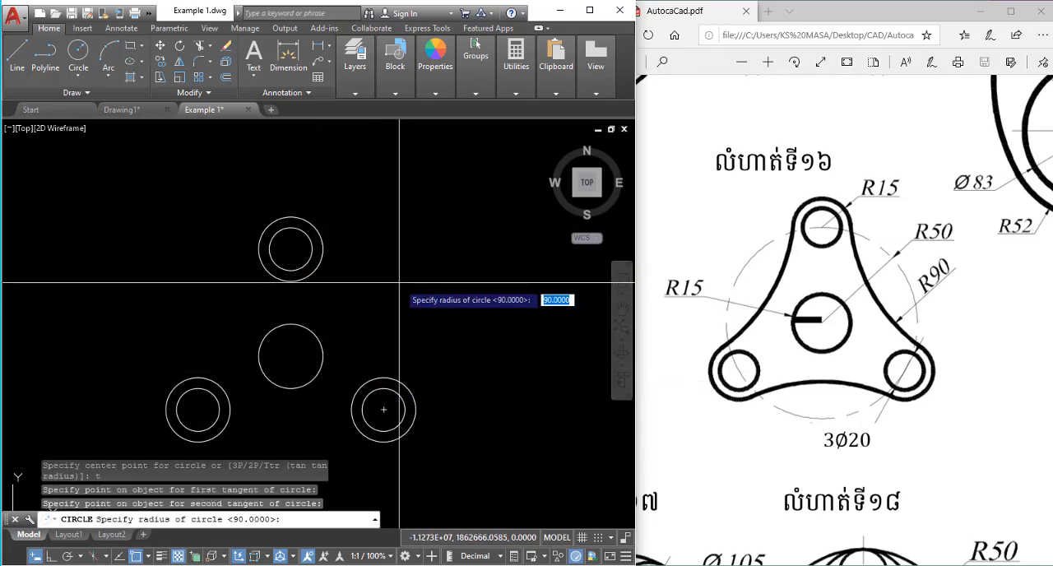
{"action": "type", "text": "90"}
{"action": "key", "text": "Return"}
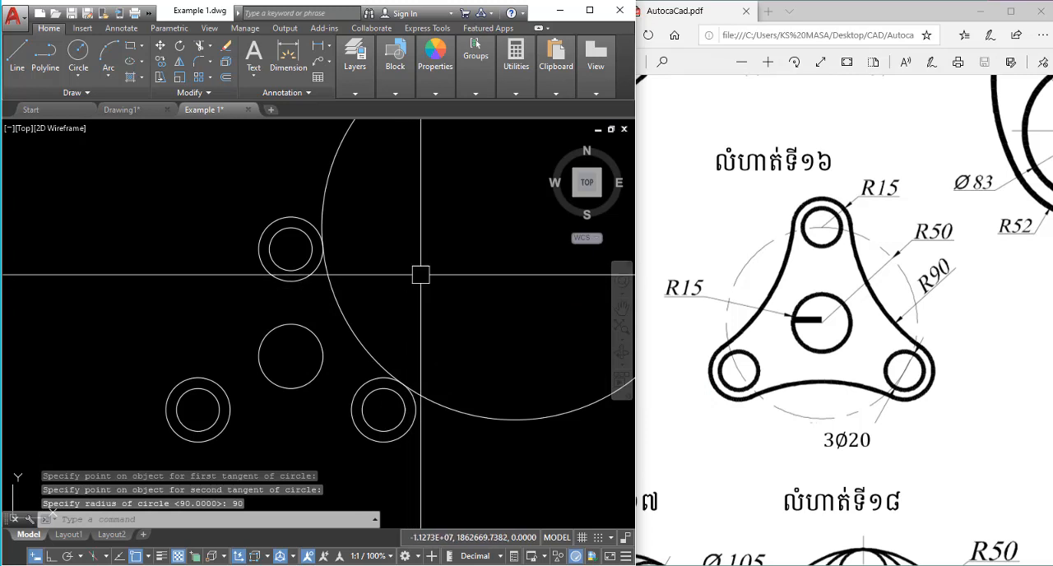
{"action": "key", "text": "Escape"}
Trim the 90-radius circle against the top and lower-right 15-radius circles, keeping only the inner arc between them.
{"action": "scroll", "coordinate": [453, 296], "scroll_direction": "down", "scroll_amount": 2}
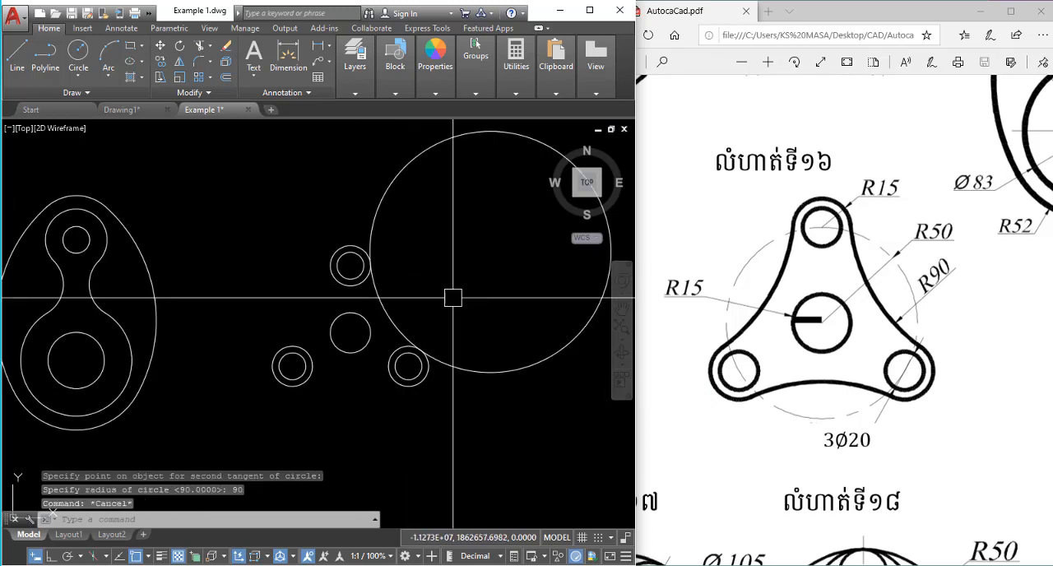
{"action": "left_click", "coordinate": [428, 381]}
{"action": "left_click", "coordinate": [328, 265]}
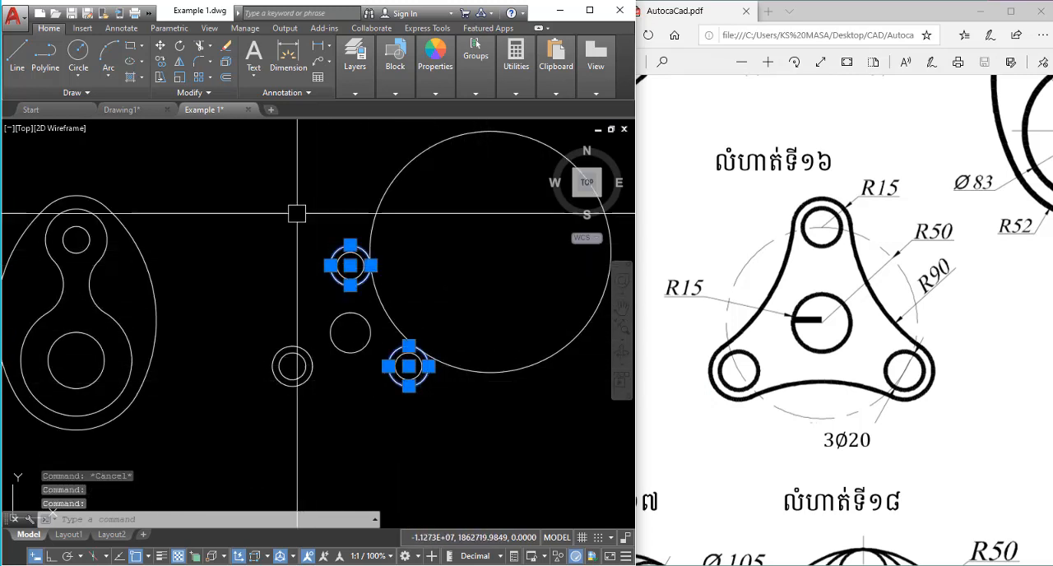
{"action": "type", "text": "r"}
{"action": "key", "text": "Return"}
{"action": "left_click", "coordinate": [405, 173]}
{"action": "key", "text": "Escape"}
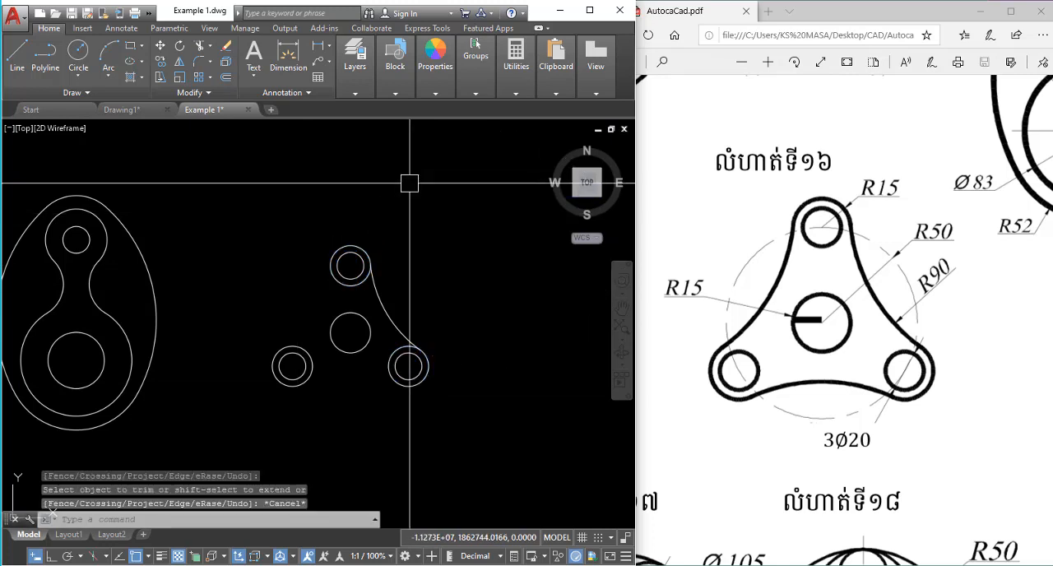
Try mirroring the 90-radius arc about a near-vertical line through the central circle's center with the source erased, and undo the mirror.
{"action": "left_click", "coordinate": [379, 299]}
{"action": "scroll", "coordinate": [393, 282], "scroll_direction": "up", "scroll_amount": 3}
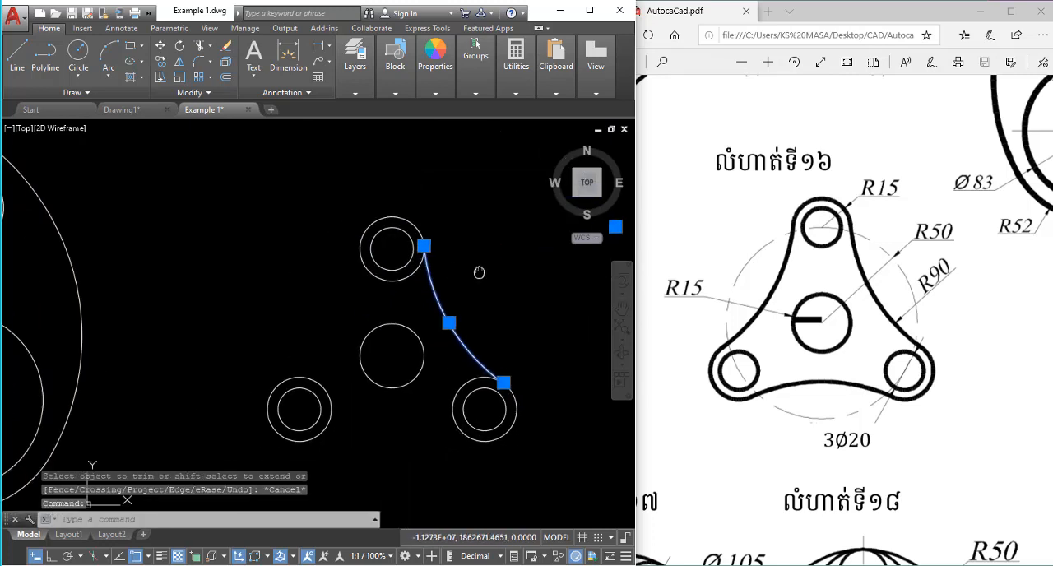
{"action": "middle_click_drag", "start_coordinate": [479, 271], "coordinate": [476, 284]}
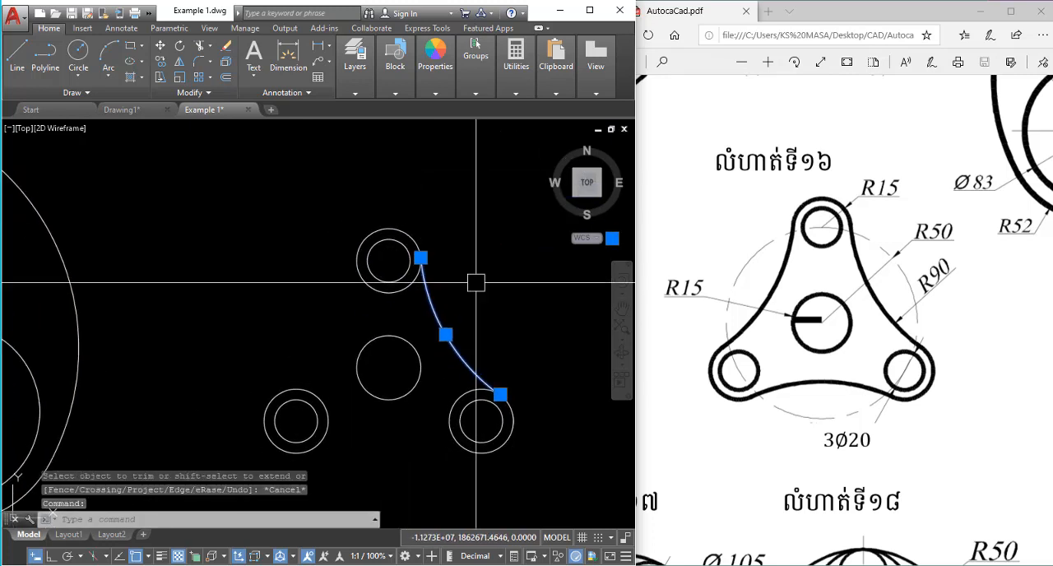
{"action": "type", "text": "m"}
{"action": "key", "text": "Return"}
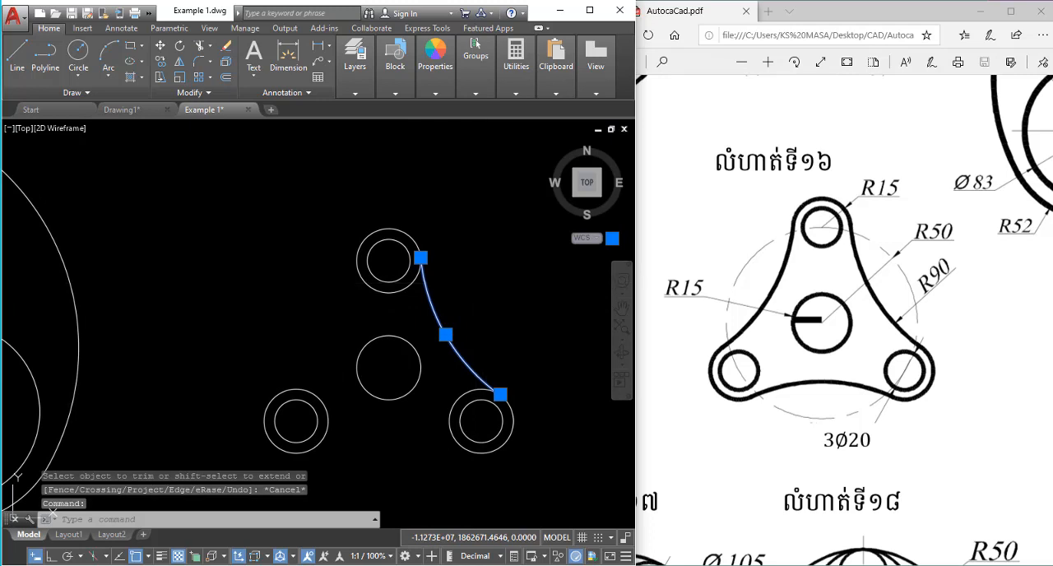
{"action": "left_click", "coordinate": [388, 368]}
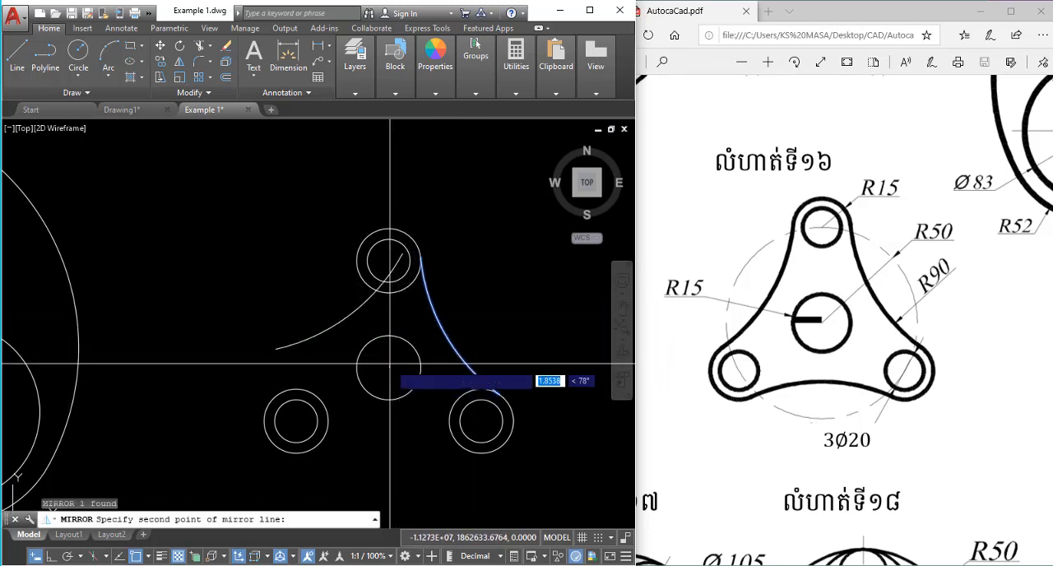
{"action": "left_click", "coordinate": [387, 198]}
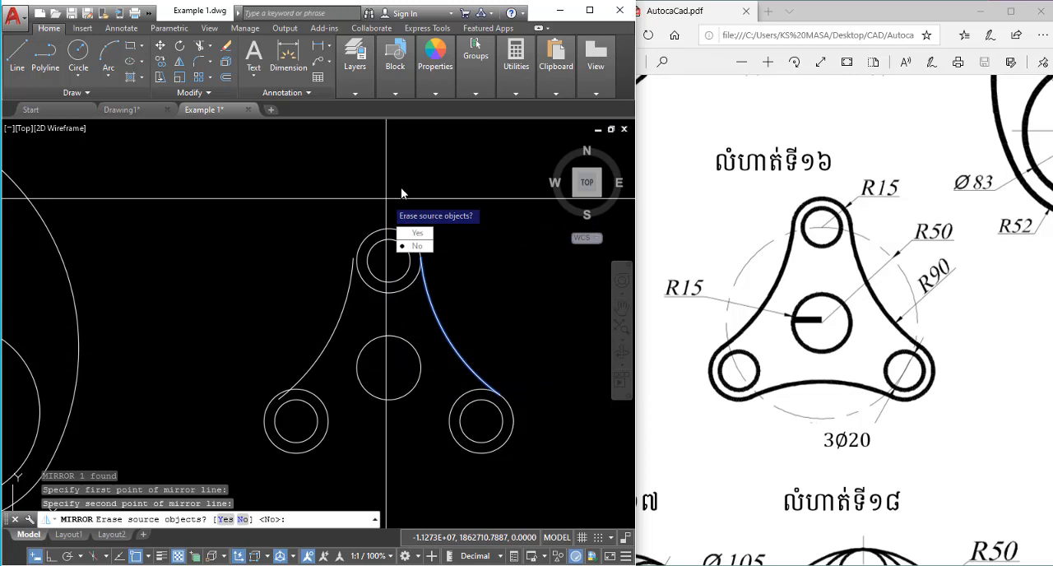
{"action": "left_click", "coordinate": [419, 234]}
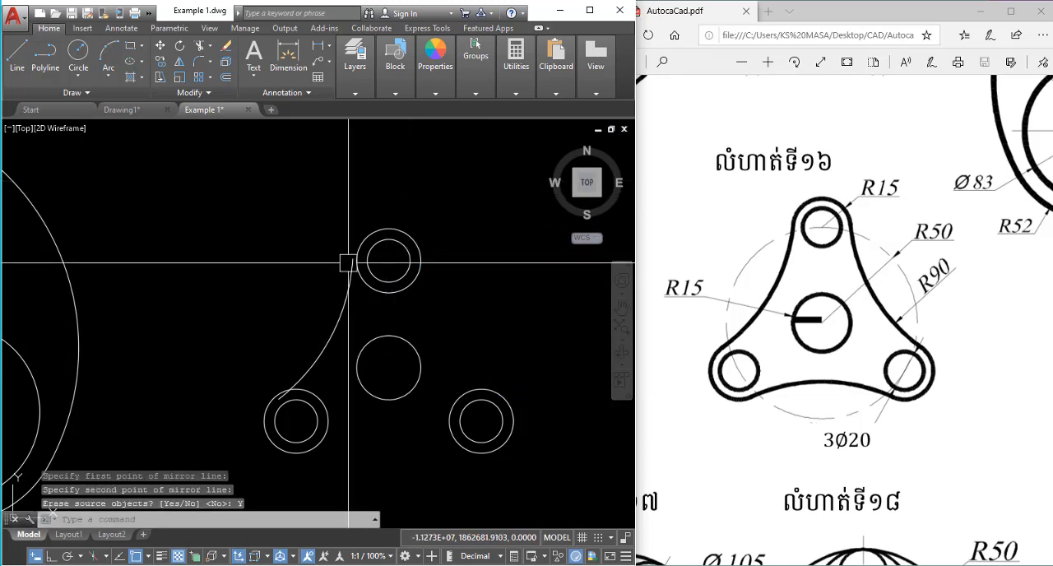
{"action": "left_click", "coordinate": [342, 292]}
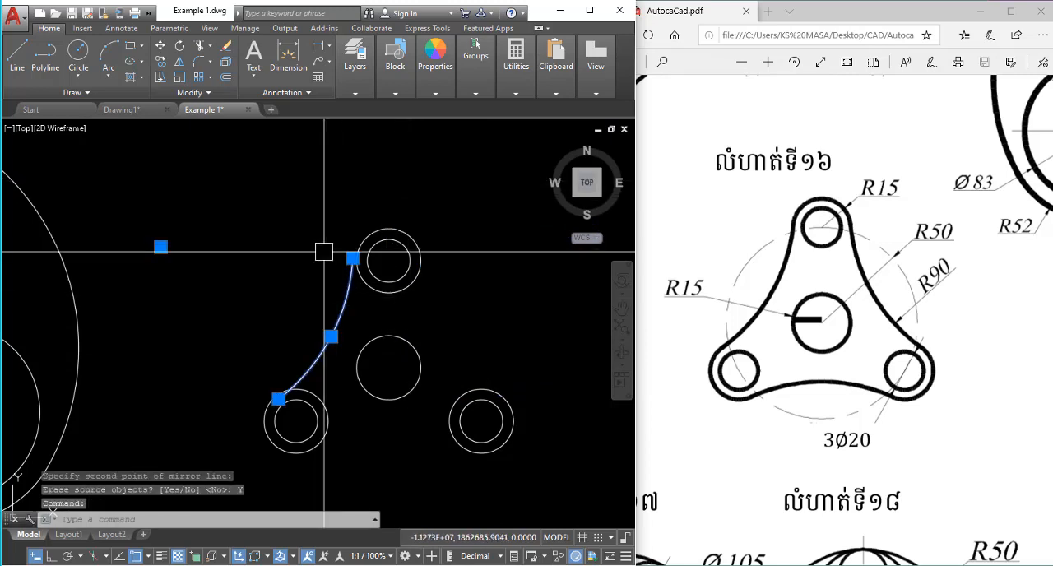
{"action": "key", "text": "ctrl+z"}
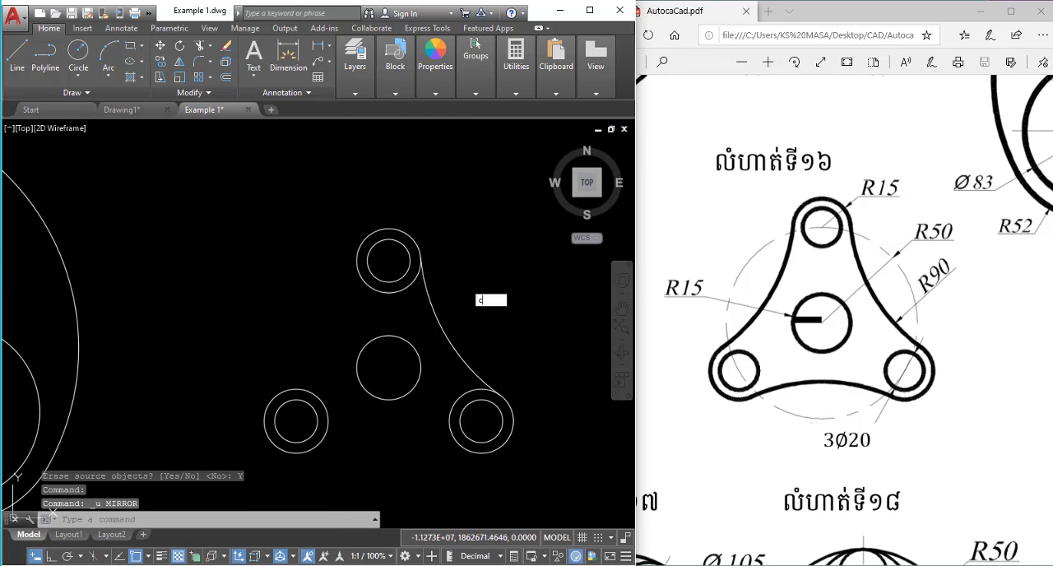
Draw a tangent-tangent-radius circle with a radius of 90 touching the outer left sides of the top and lower-left 15-radius circles.
{"action": "key", "text": "Return"}
{"action": "type", "text": "t"}
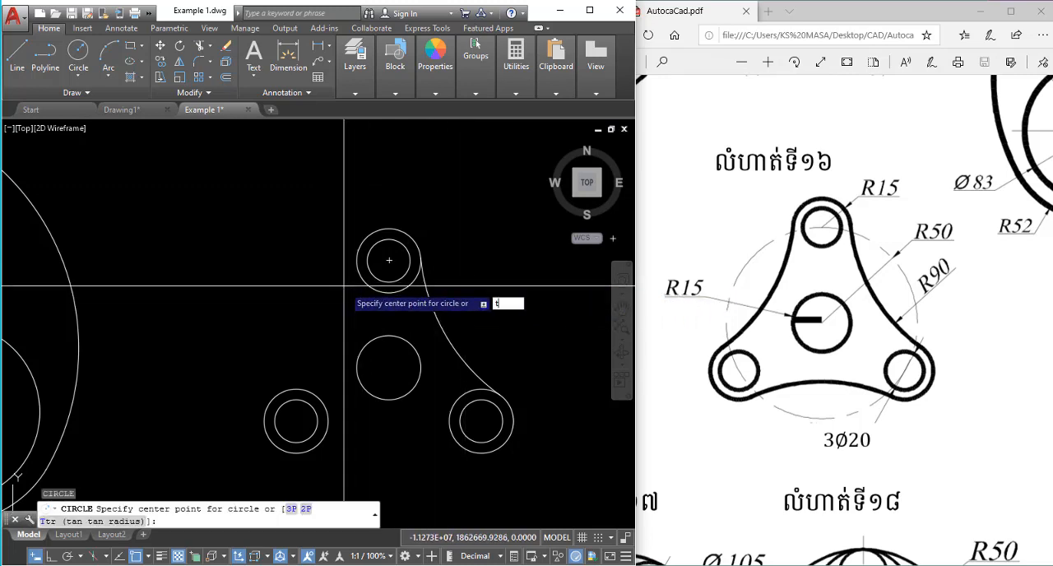
{"action": "key", "text": "Return"}
{"action": "left_click", "coordinate": [360, 285]}
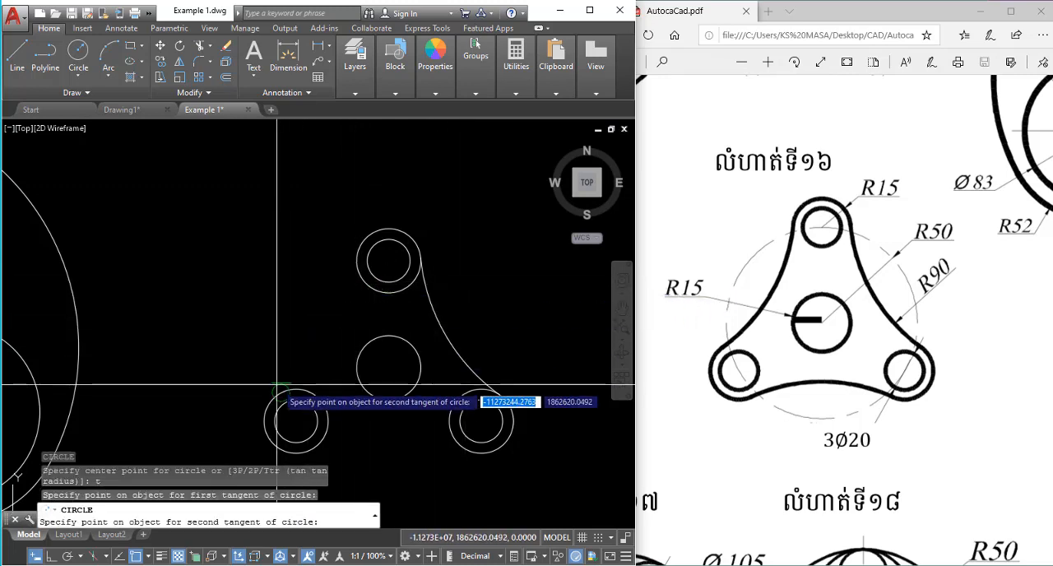
{"action": "left_click", "coordinate": [277, 385]}
{"action": "type", "text": "90"}
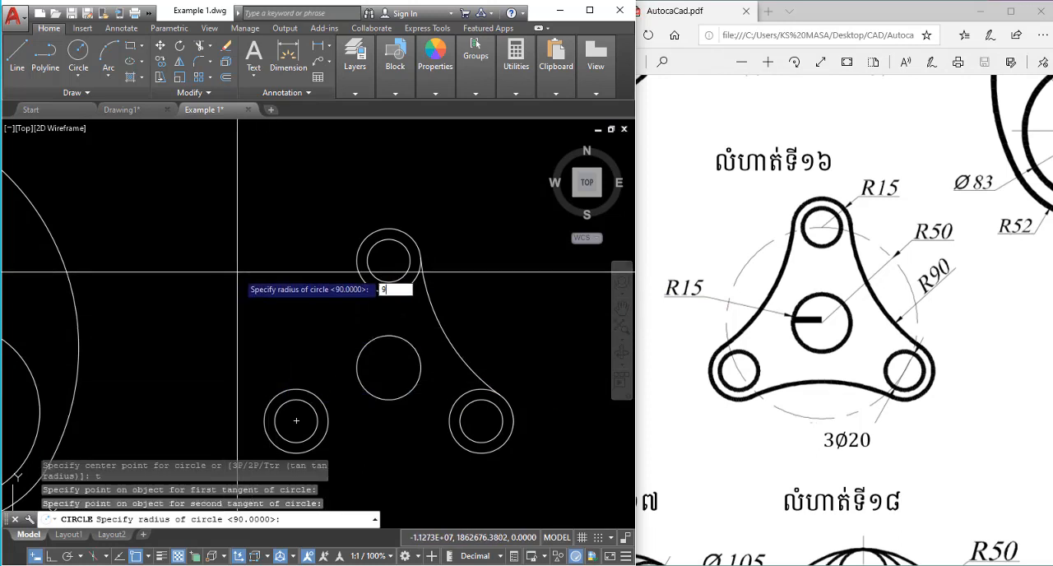
{"action": "key", "text": "Return"}
{"action": "scroll", "coordinate": [280, 244], "scroll_direction": "down", "scroll_amount": 2}
Draw a tangent-tangent-radius circle with a radius of 90 touching the undersides of the lower-left and lower-right 15-radius circles.
{"action": "key", "text": "Return"}
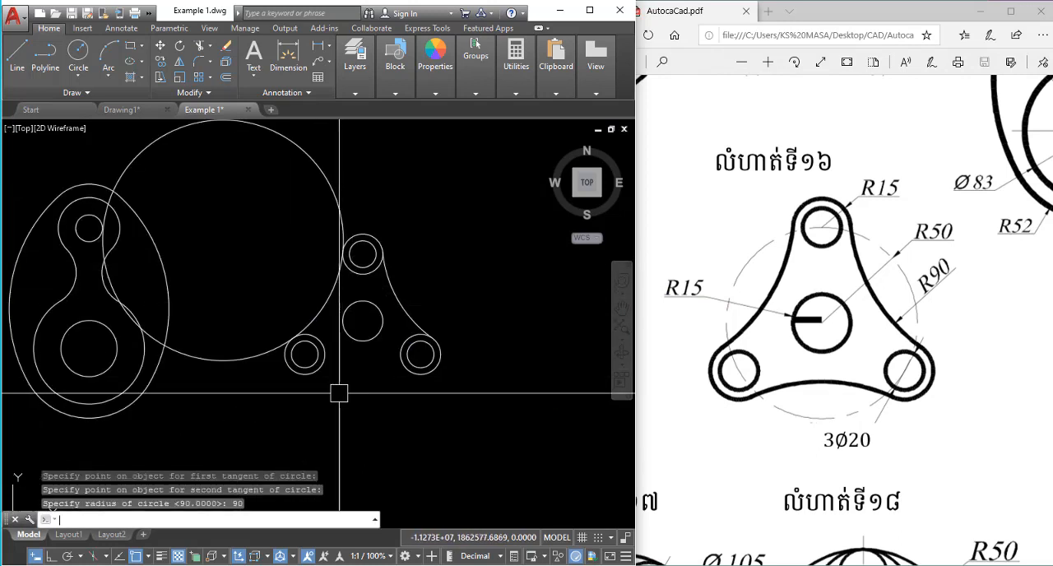
{"action": "type", "text": "t"}
{"action": "key", "text": "Return"}
{"action": "scroll", "coordinate": [330, 379], "scroll_direction": "up", "scroll_amount": 2}
{"action": "left_click", "coordinate": [321, 366]}
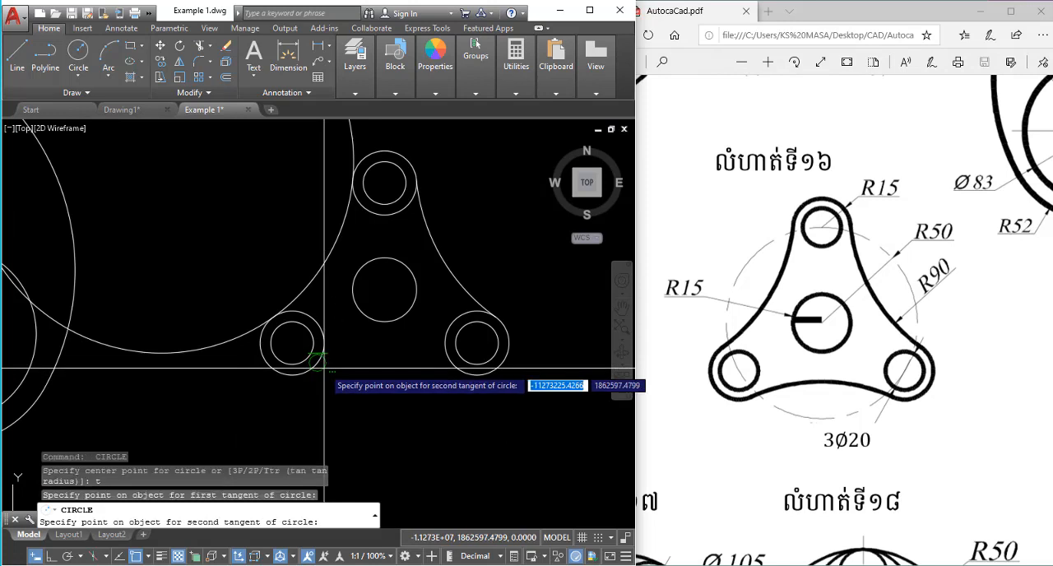
{"action": "left_click", "coordinate": [449, 367]}
{"action": "type", "text": "9"}
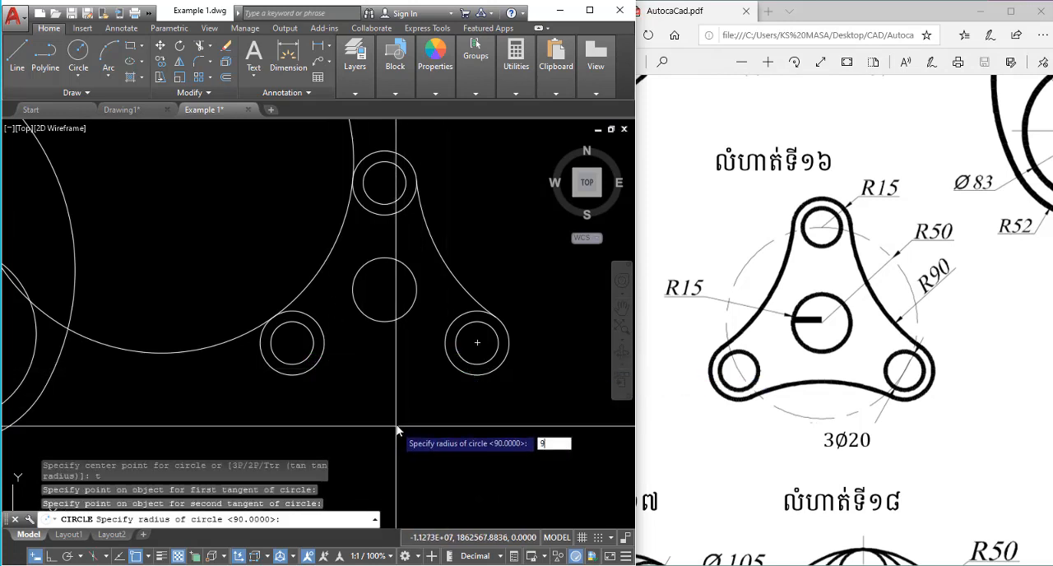
{"action": "key", "text": "Return"}
{"action": "scroll", "coordinate": [420, 328], "scroll_direction": "down", "scroll_amount": 4}
{"action": "key", "text": "Escape"}
Trim the lower 90-radius circle against the two lower 15-radius circles, keeping only the short arc between them.
{"action": "scroll", "coordinate": [391, 329], "scroll_direction": "up", "scroll_amount": 4}
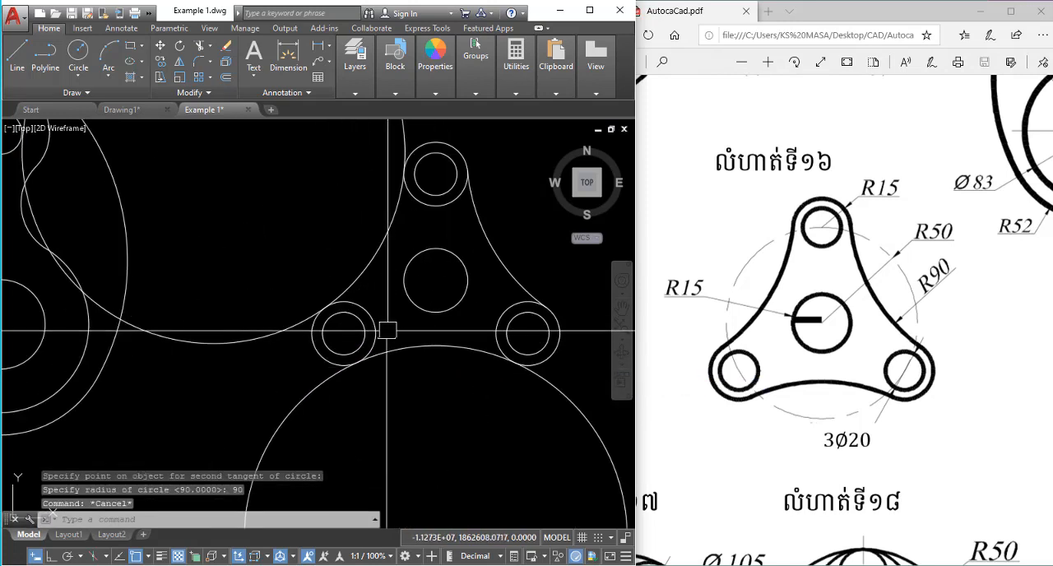
{"action": "left_click", "coordinate": [371, 318]}
{"action": "left_click", "coordinate": [501, 315]}
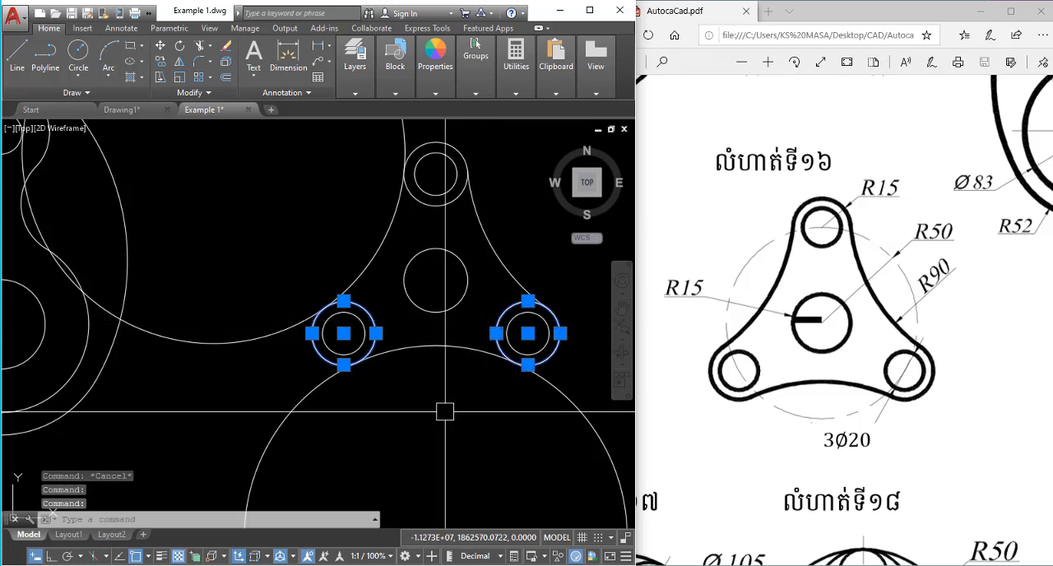
{"action": "type", "text": "r"}
{"action": "key", "text": "Return"}
{"action": "left_click", "coordinate": [305, 401]}
{"action": "left_click", "coordinate": [274, 324]}
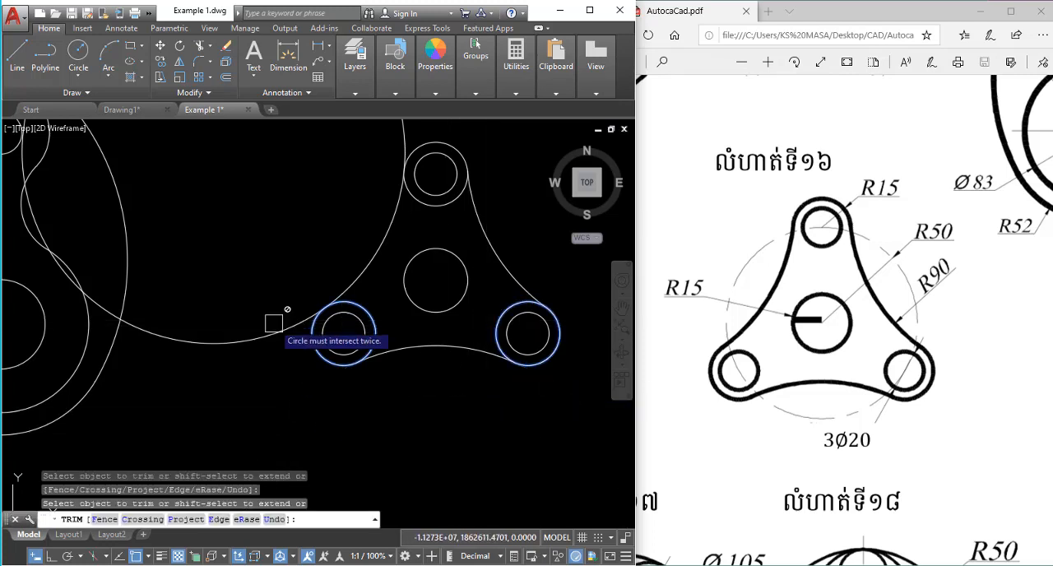
{"action": "scroll", "coordinate": [278, 360], "scroll_direction": "down", "scroll_amount": 4}
{"action": "left_click", "coordinate": [349, 201]}
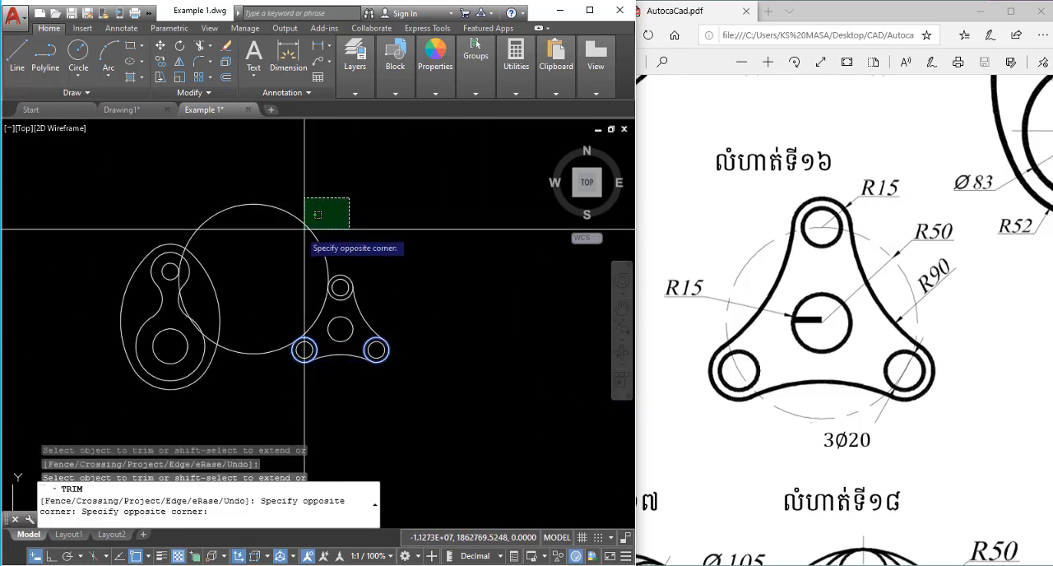
{"action": "left_click", "coordinate": [325, 259]}
{"action": "key", "text": "Escape"}
Trim the left 90-radius circle against the top and lower-left 15-radius circles, keeping only the inner arc between them.
{"action": "scroll", "coordinate": [325, 259], "scroll_direction": "up", "scroll_amount": 3}
{"action": "left_click", "coordinate": [353, 295]}
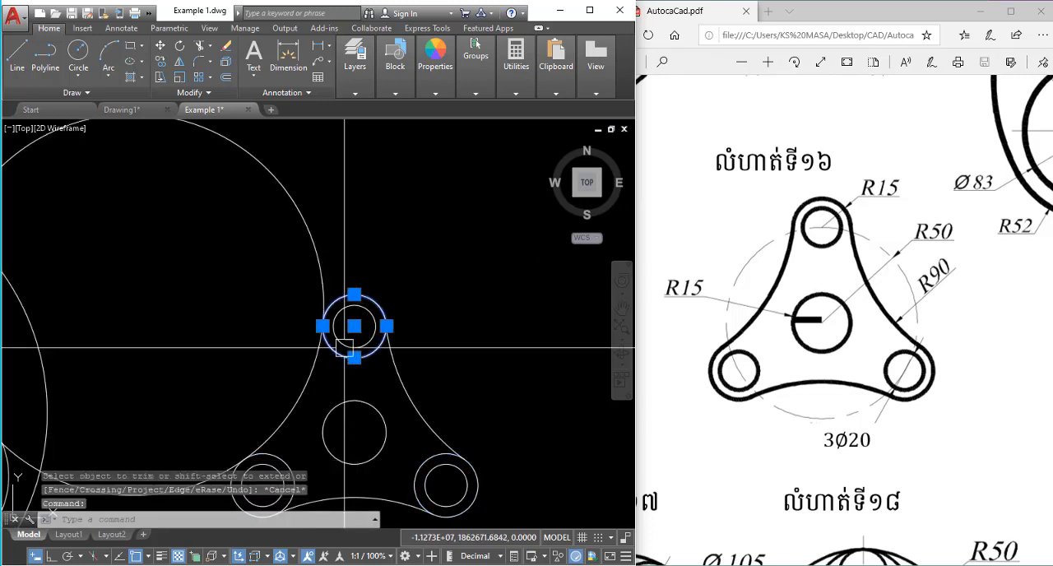
{"action": "left_click", "coordinate": [282, 455]}
{"action": "type", "text": "tr"}
{"action": "key", "text": "Return"}
{"action": "scroll", "coordinate": [293, 221], "scroll_direction": "down", "scroll_amount": 5}
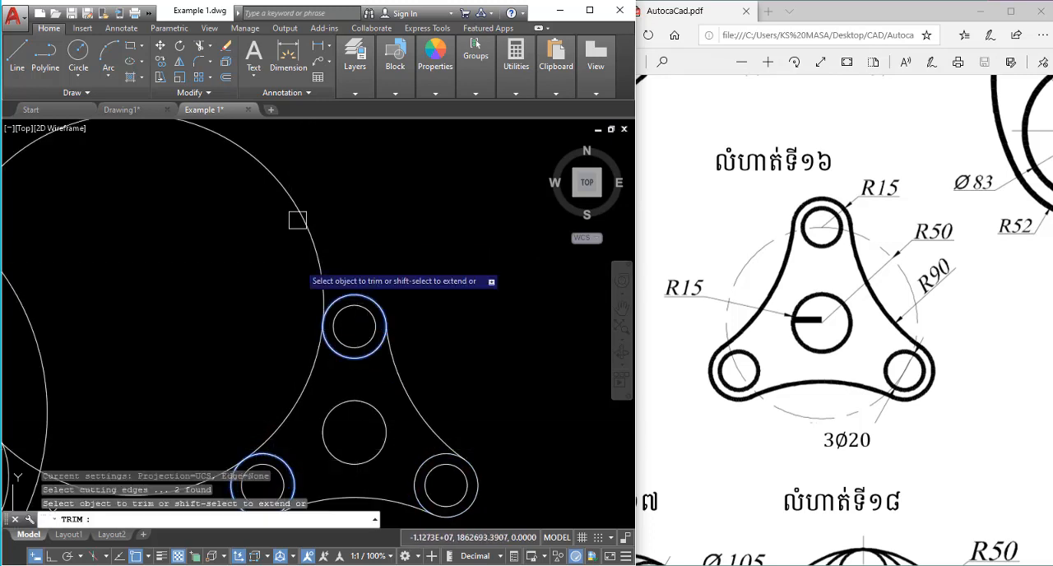
{"action": "key", "text": "Escape"}
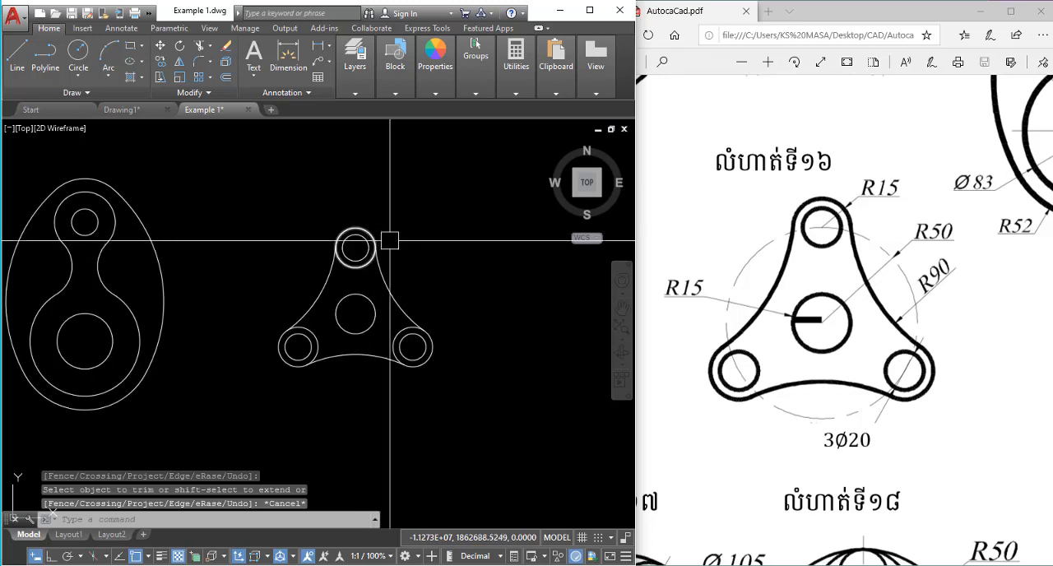
Trim away the inner portions of the three 15-radius lobe circles between the 90-radius arcs to leave one continuous outline.
{"action": "scroll", "coordinate": [425, 253], "scroll_direction": "up", "scroll_amount": 2}
{"action": "key", "text": "Return"}
{"action": "key", "text": "Return"}
{"action": "scroll", "coordinate": [375, 276], "scroll_direction": "up", "scroll_amount": 2}
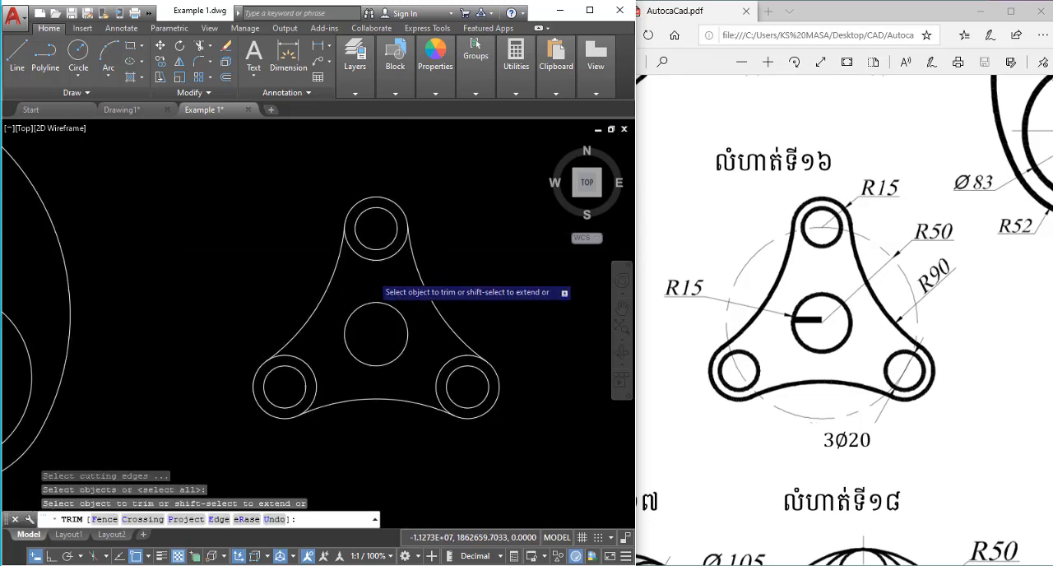
{"action": "left_click", "coordinate": [434, 360]}
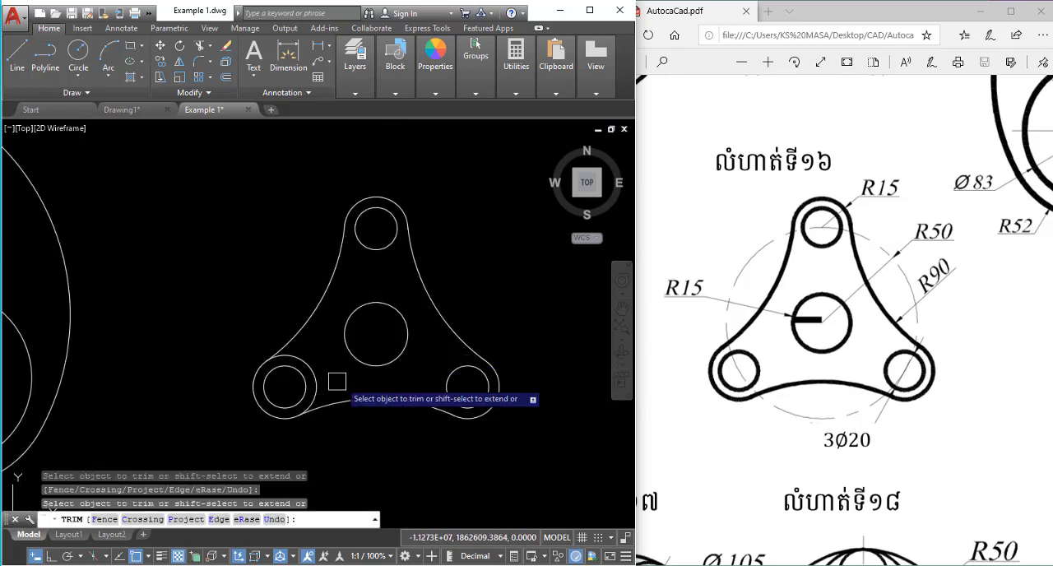
{"action": "scroll", "coordinate": [416, 261], "scroll_direction": "down", "scroll_amount": 2}
{"action": "key", "text": "Escape"}
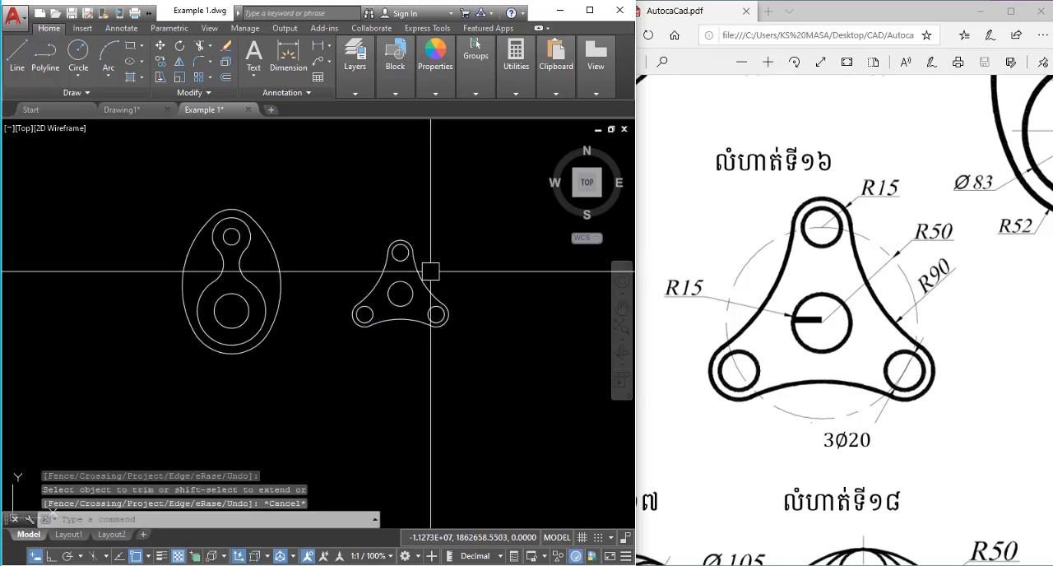
Bring exercise 20, the 5000-wide square with the circle and petal pattern, into view in the reference PDF.
{"action": "scroll", "coordinate": [428, 272], "scroll_direction": "up", "scroll_amount": 2}
{"action": "scroll", "coordinate": [423, 212], "scroll_direction": "down", "scroll_amount": 2}
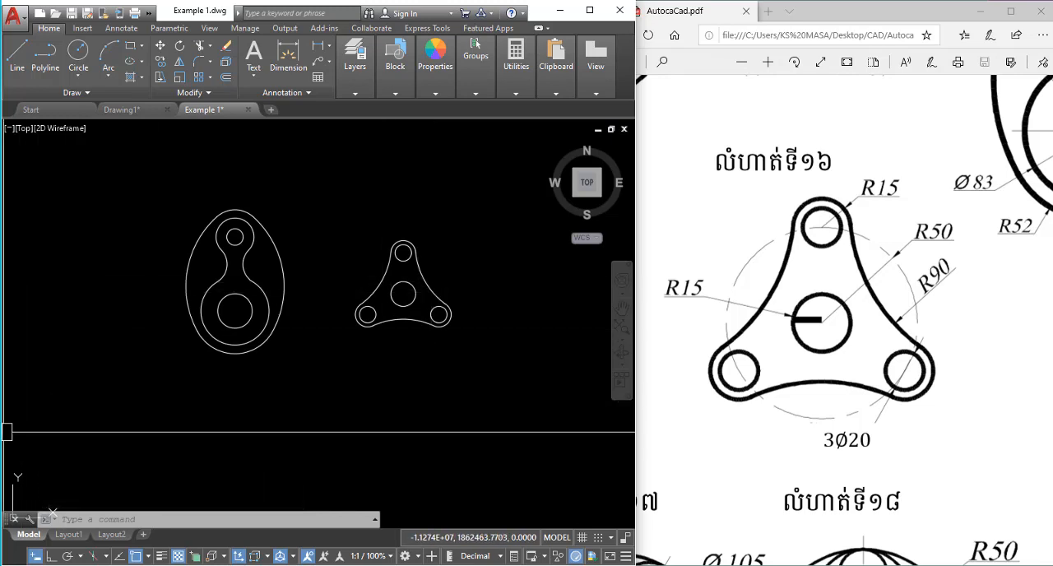
{"action": "scroll", "coordinate": [845, 312], "scroll_direction": "down", "scroll_amount": 10}
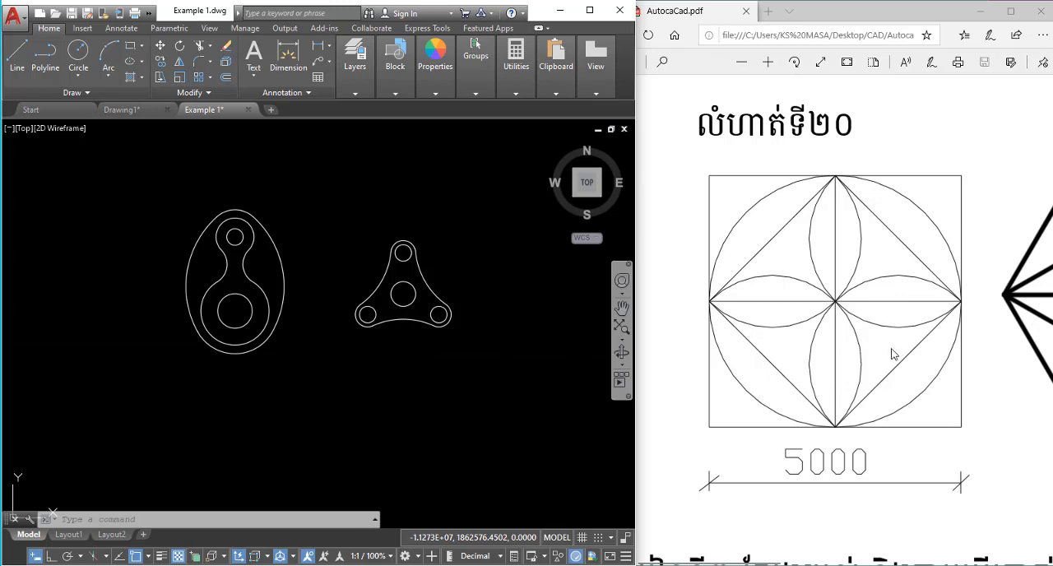
{"action": "left_click", "coordinate": [426, 388]}
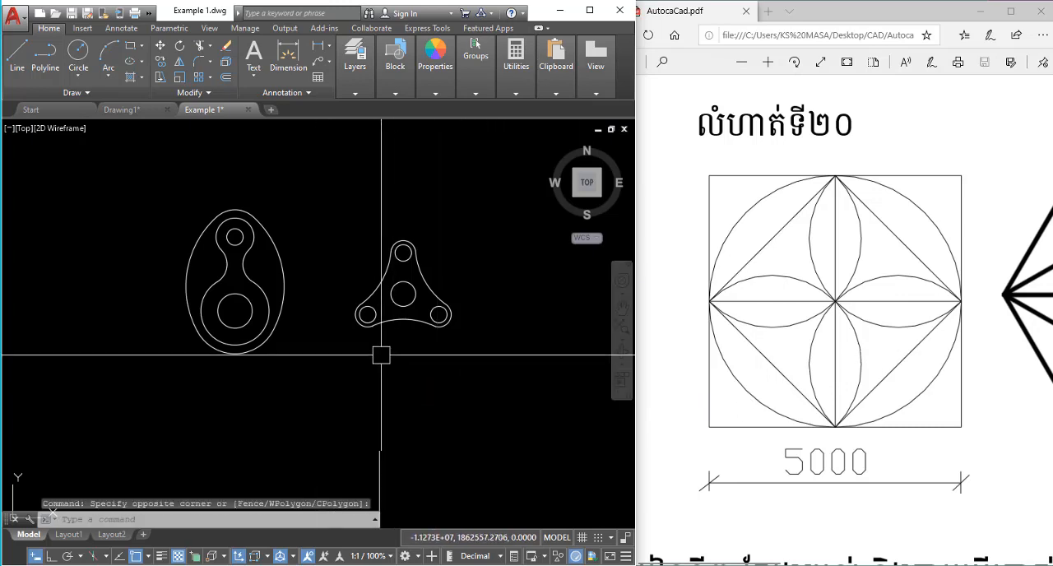
{"action": "scroll", "coordinate": [374, 358], "scroll_direction": "down", "scroll_amount": 4}
{"action": "scroll", "coordinate": [406, 299], "scroll_direction": "up", "scroll_amount": 2}
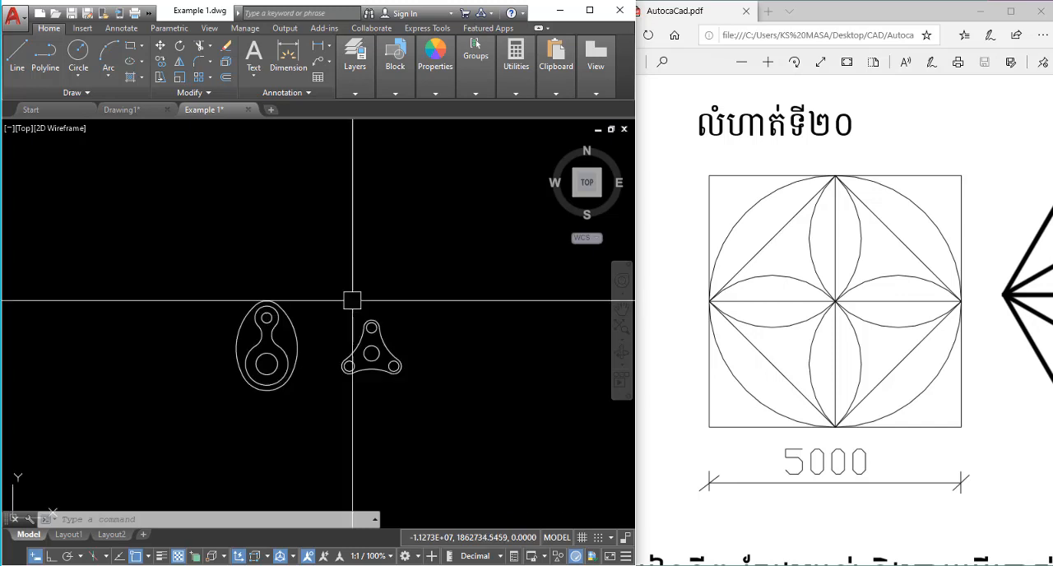
Draw a 5000 by 5000 square beside the triangular plate.
{"action": "middle_click_drag", "start_coordinate": [351, 294], "coordinate": [372, 323]}
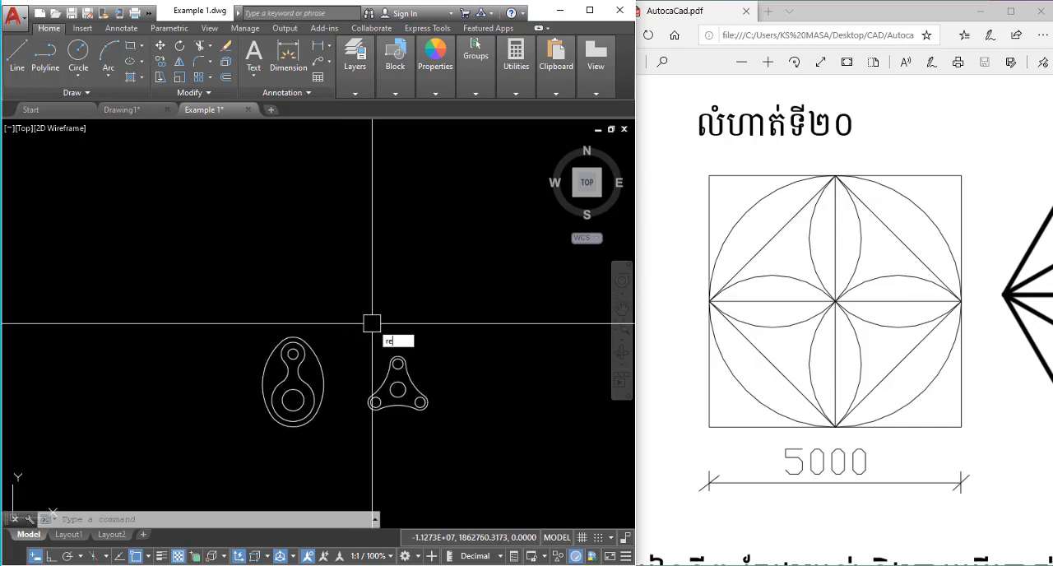
{"action": "type", "text": "c"}
{"action": "key", "text": "Return"}
{"action": "scroll", "coordinate": [344, 313], "scroll_direction": "down", "scroll_amount": 2}
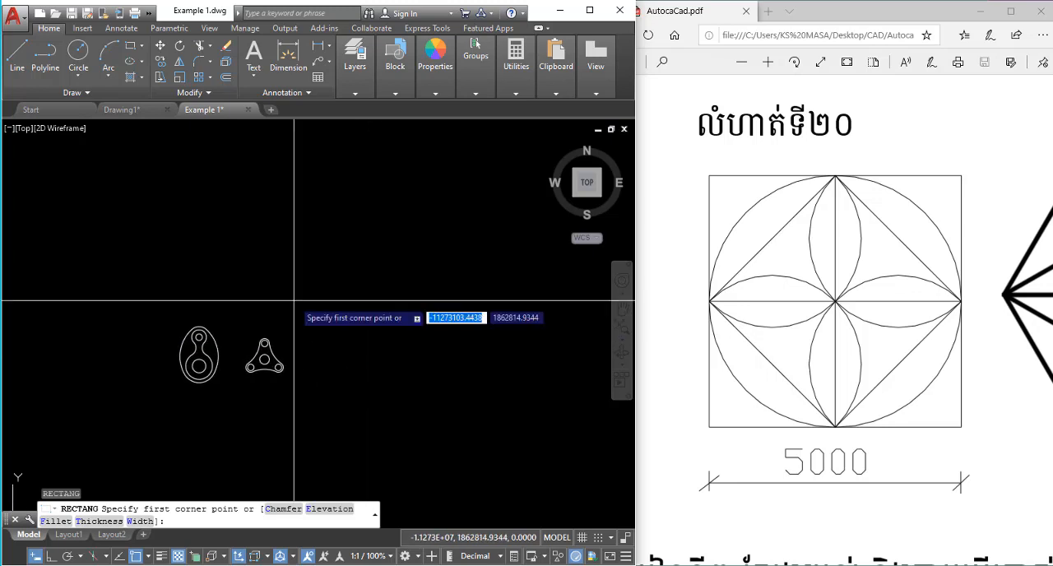
{"action": "left_click", "coordinate": [335, 314]}
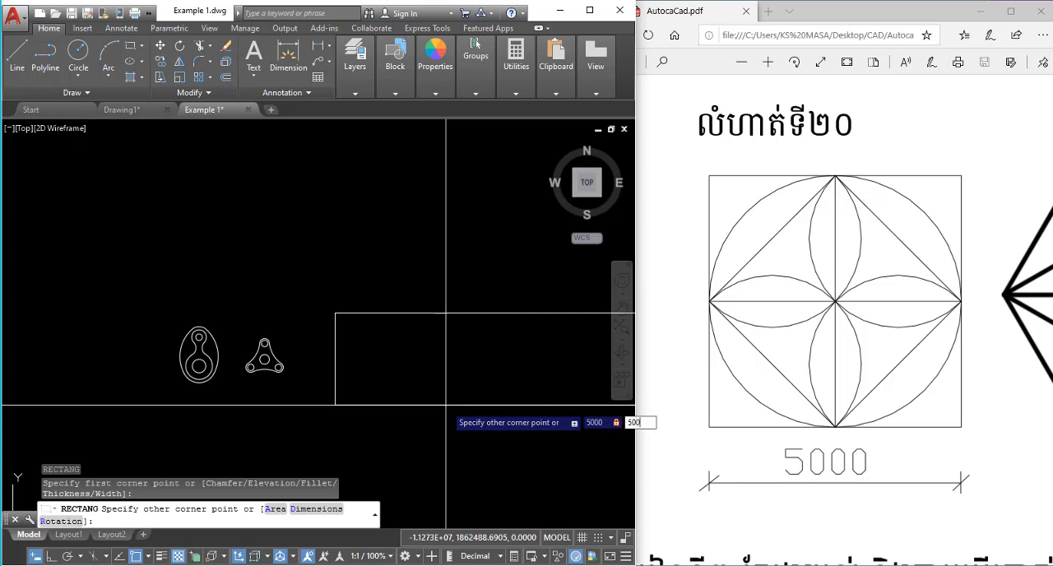
{"action": "key", "text": "Return"}
{"action": "scroll", "coordinate": [431, 406], "scroll_direction": "down", "scroll_amount": 9}
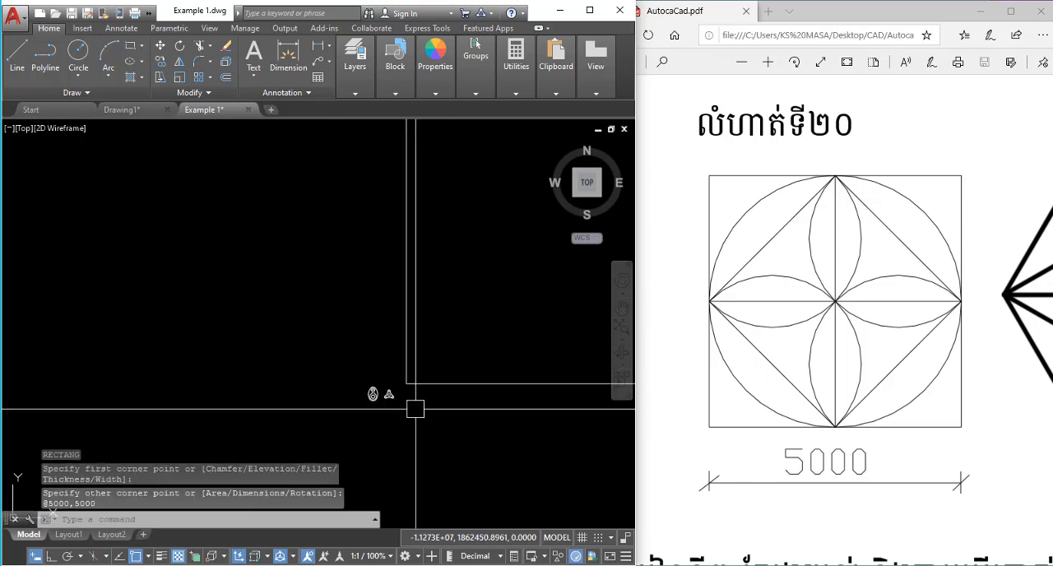
{"action": "middle_click_drag", "start_coordinate": [490, 277], "coordinate": [314, 313]}
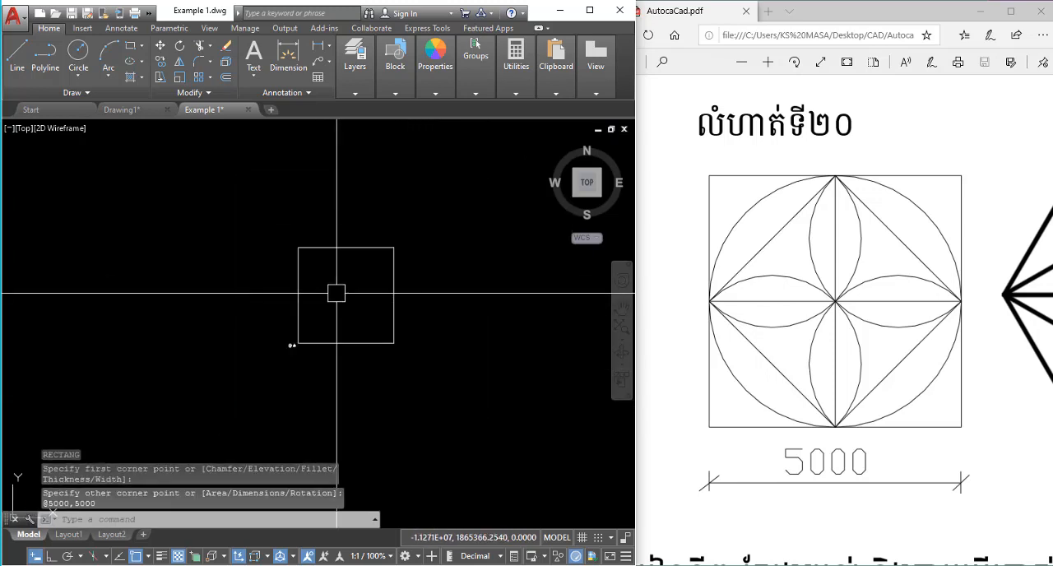
Move the 5000 square horizontally to the right, farther away from the two finished parts.
{"action": "scroll", "coordinate": [336, 293], "scroll_direction": "up", "scroll_amount": 2}
{"action": "left_click", "coordinate": [424, 280]}
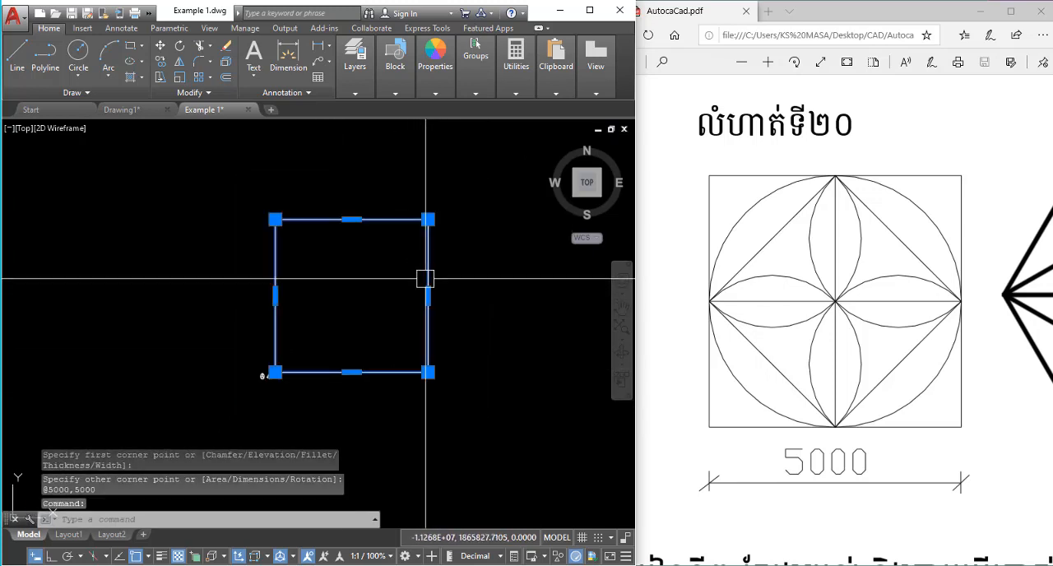
{"action": "type", "text": "m"}
{"action": "key", "text": "space"}
{"action": "left_click", "coordinate": [362, 428]}
{"action": "left_click", "coordinate": [414, 426]}
{"action": "key", "text": "Escape"}
Draw a vertical and a horizontal center line in the square, joining the midpoints of its opposite sides.
{"action": "scroll", "coordinate": [444, 275], "scroll_direction": "up", "scroll_amount": 2}
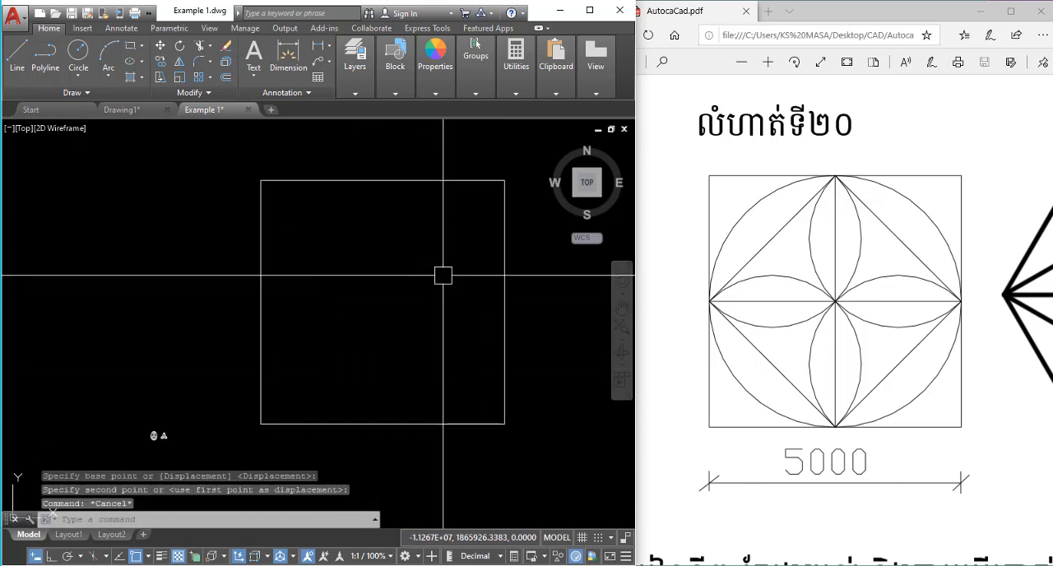
{"action": "type", "text": "l"}
{"action": "key", "text": "space"}
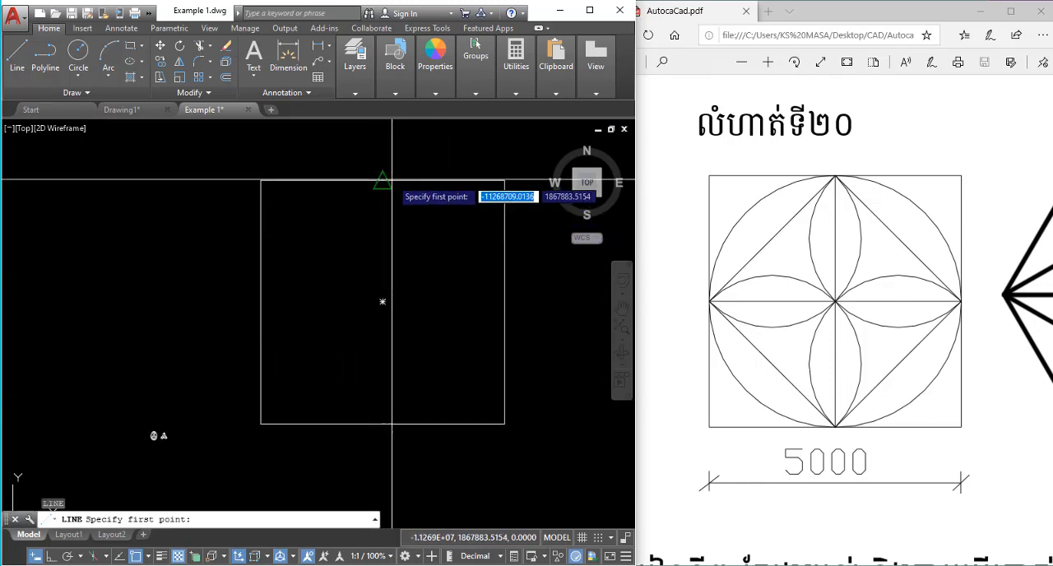
{"action": "left_click", "coordinate": [382, 180]}
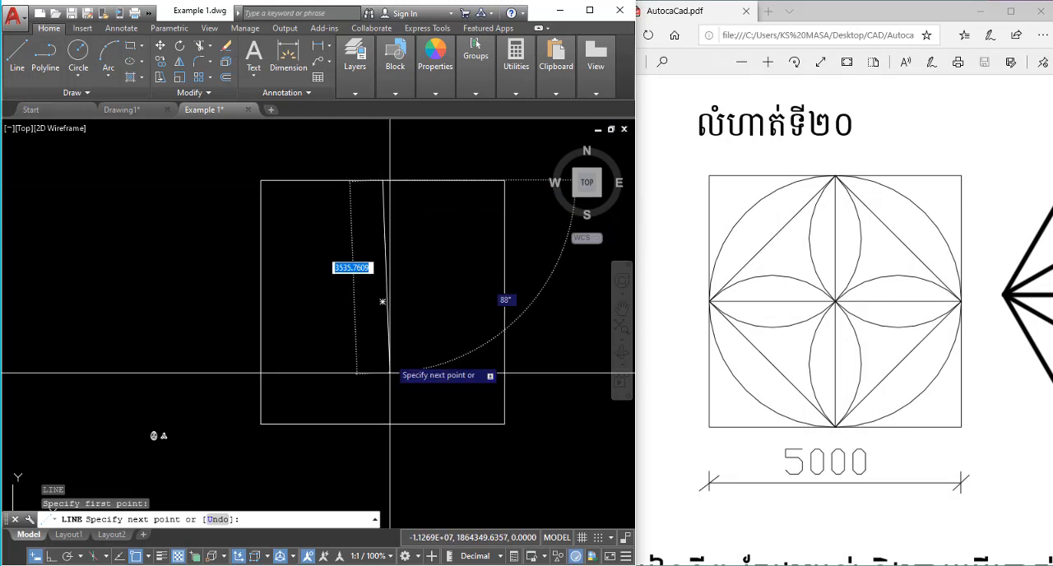
{"action": "left_click", "coordinate": [382, 424]}
{"action": "key", "text": "space"}
{"action": "key", "text": "space"}
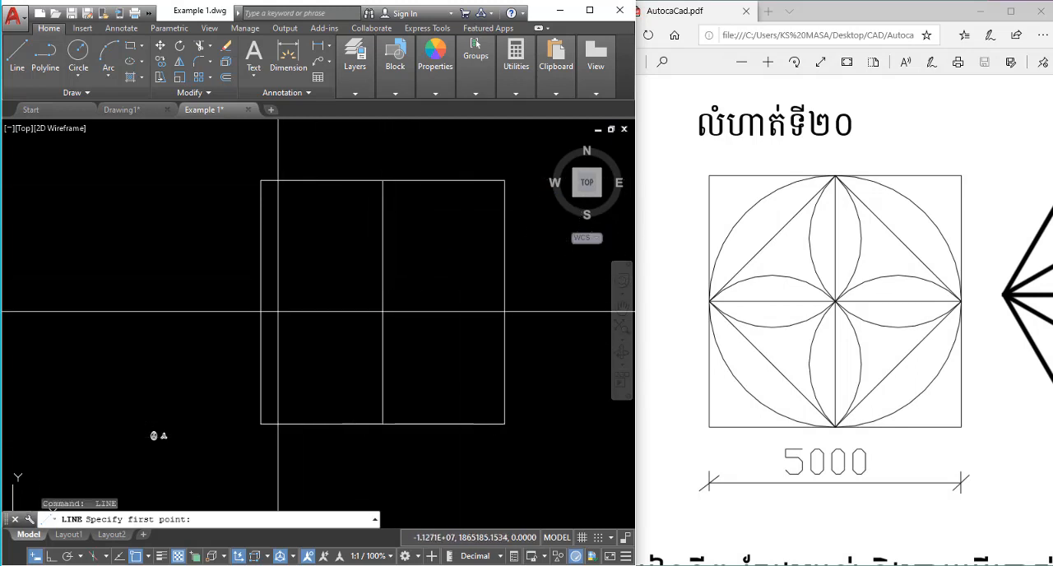
{"action": "left_click", "coordinate": [261, 303]}
{"action": "left_click", "coordinate": [504, 303]}
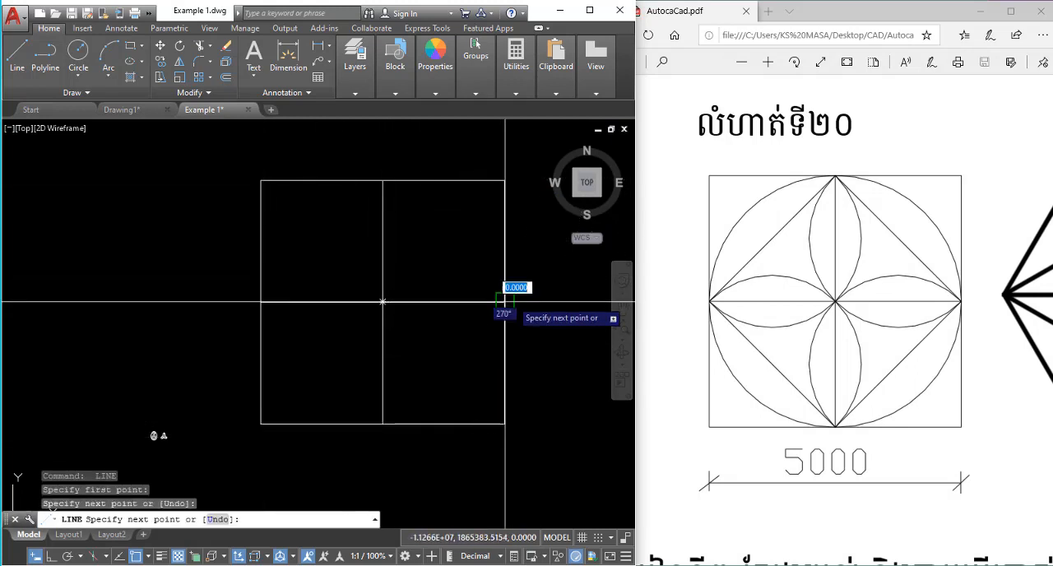
{"action": "key", "text": "space"}
Draw a diamond of four lines inside the square, joining the midpoints of its sides.
{"action": "middle_click_drag", "start_coordinate": [403, 338], "coordinate": [413, 329]}
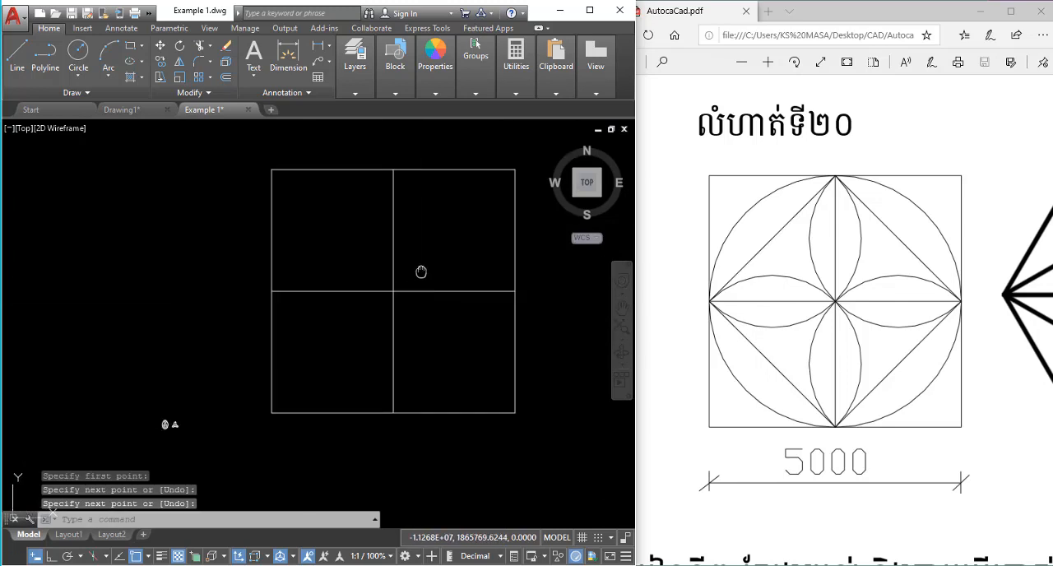
{"action": "middle_click_drag", "start_coordinate": [419, 272], "coordinate": [412, 292]}
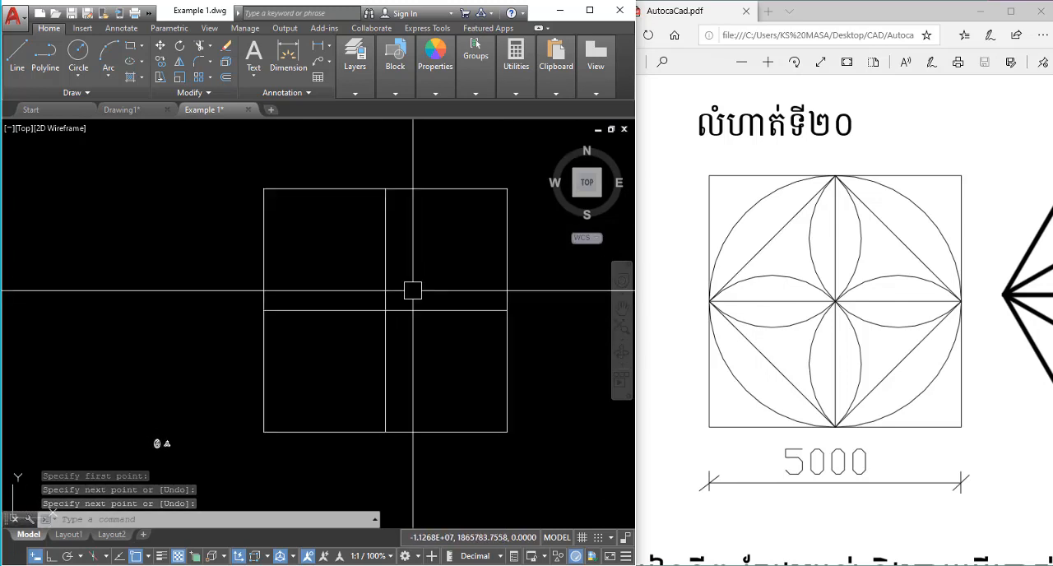
{"action": "type", "text": "l"}
{"action": "key", "text": "space"}
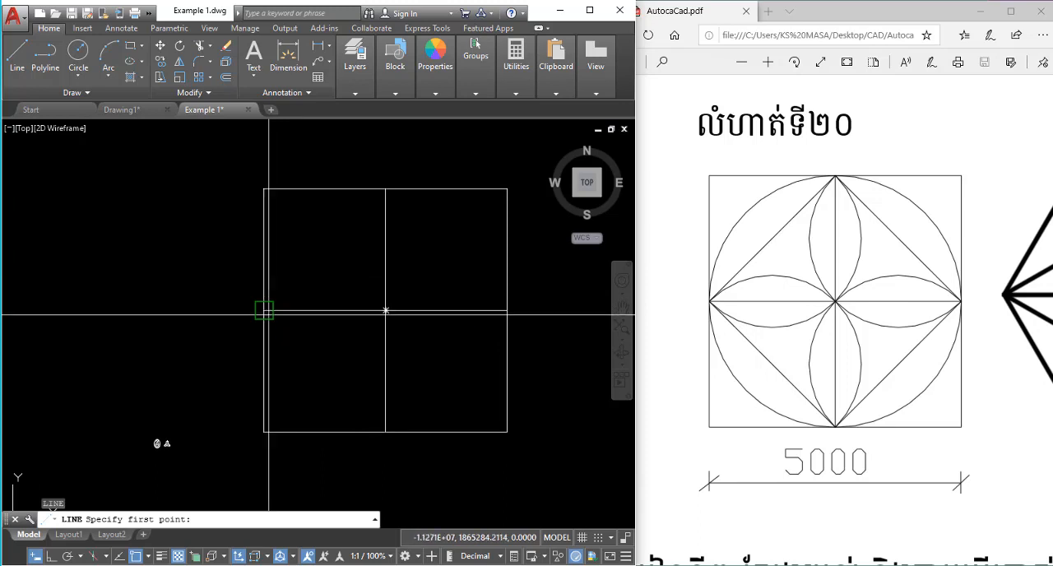
{"action": "left_click", "coordinate": [264, 310]}
{"action": "left_click", "coordinate": [385, 190]}
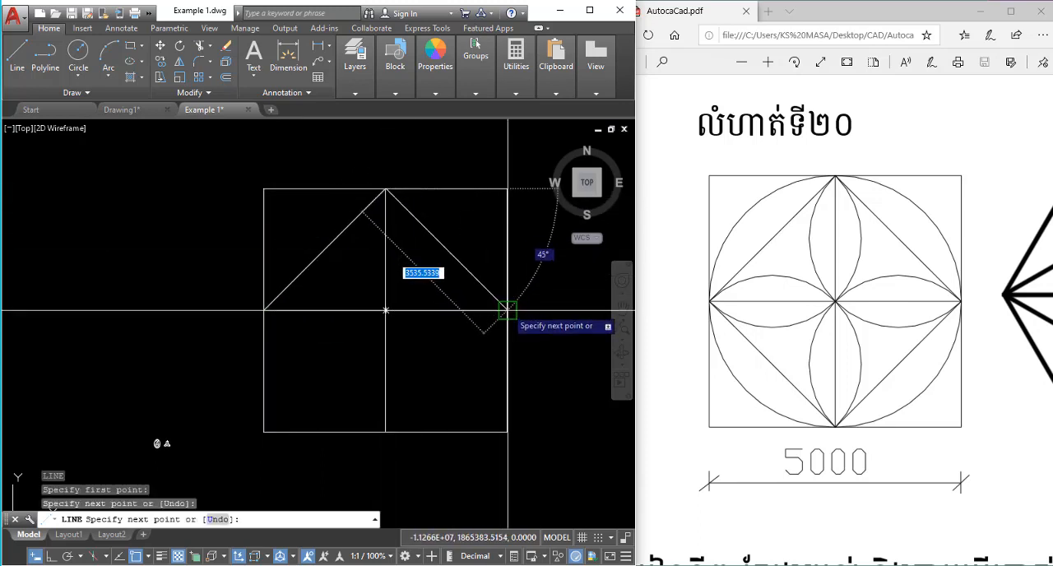
{"action": "left_click", "coordinate": [508, 311]}
{"action": "left_click", "coordinate": [385, 432]}
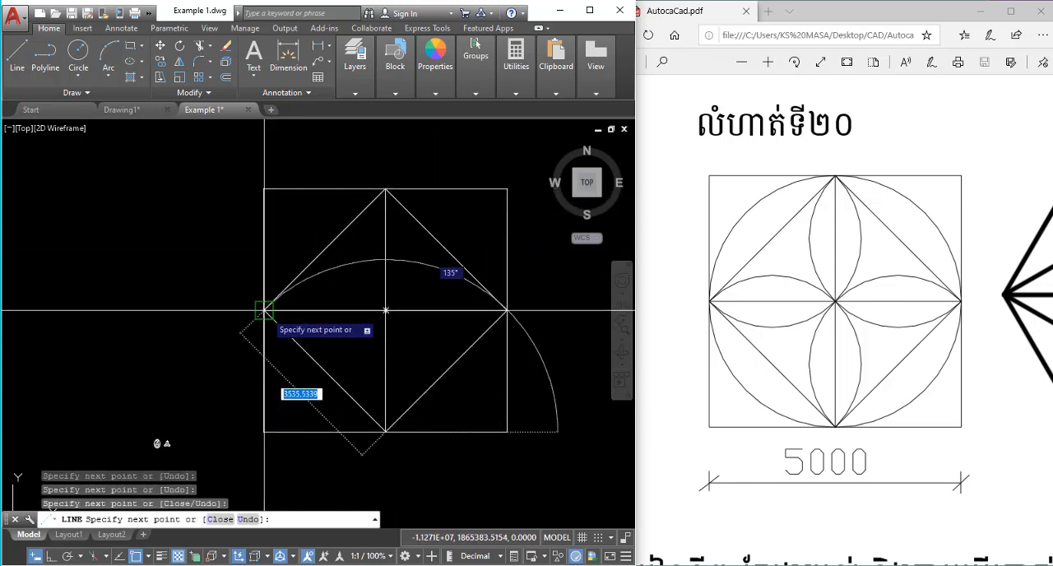
{"action": "left_click", "coordinate": [263, 311]}
{"action": "key", "text": "Escape"}
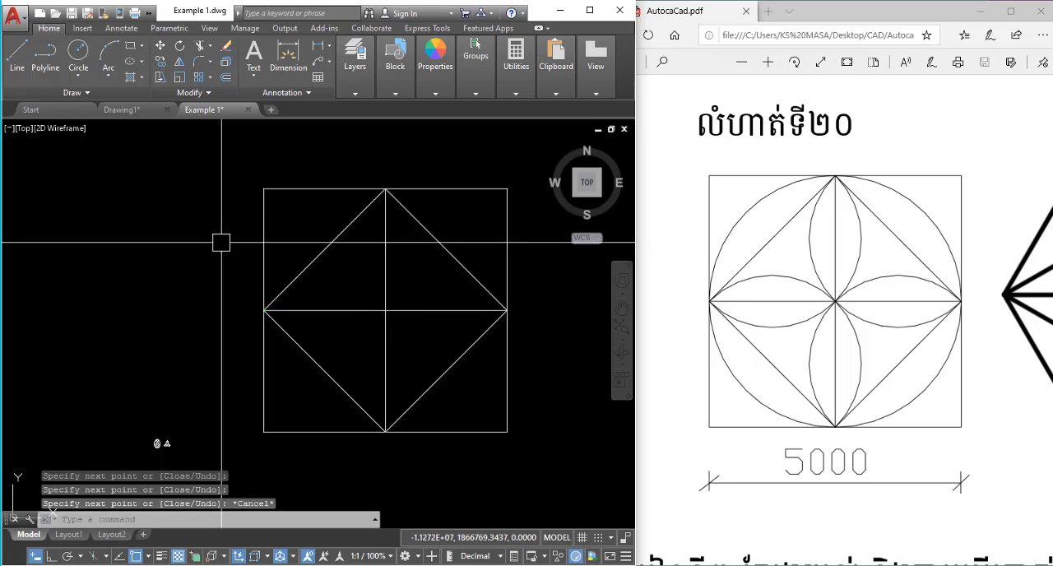
Draw a circle centered on the crossing of the center lines, with its radius reaching the midpoint of the square's top side.
{"action": "type", "text": "c"}
{"action": "key", "text": "Return"}
{"action": "left_click", "coordinate": [385, 310]}
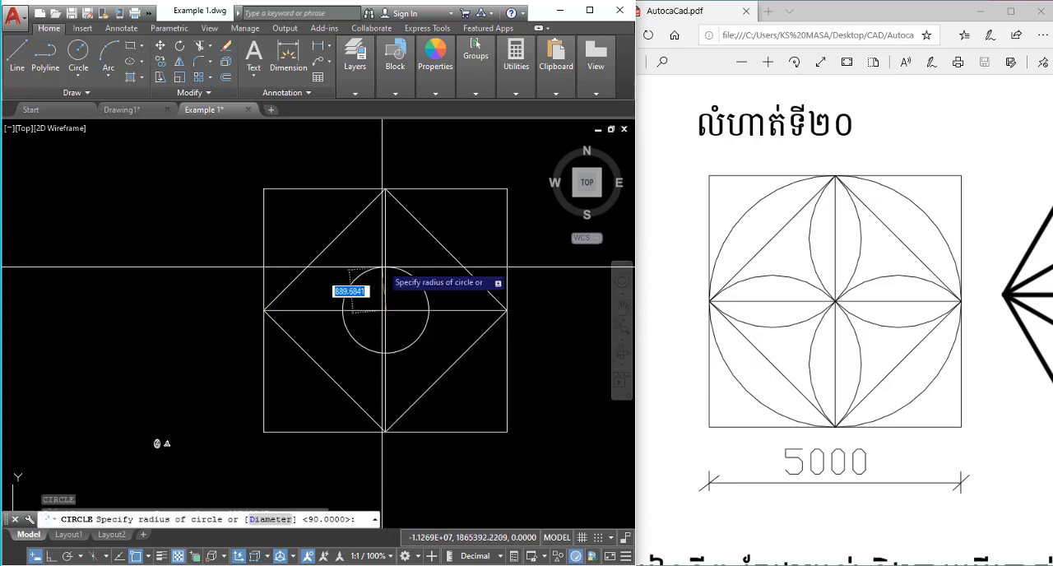
{"action": "left_click", "coordinate": [385, 188]}
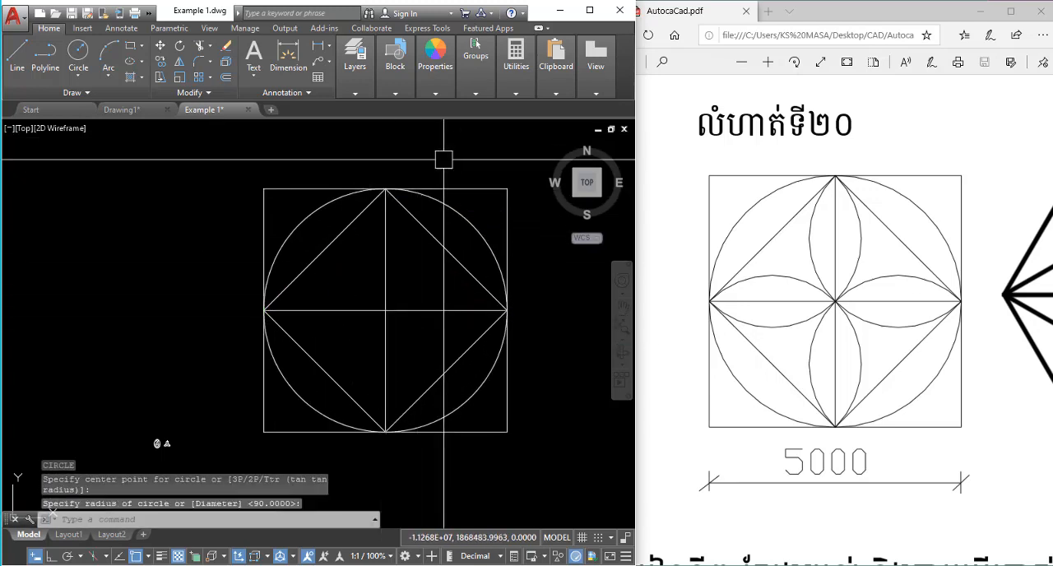
{"action": "key", "text": "Escape"}
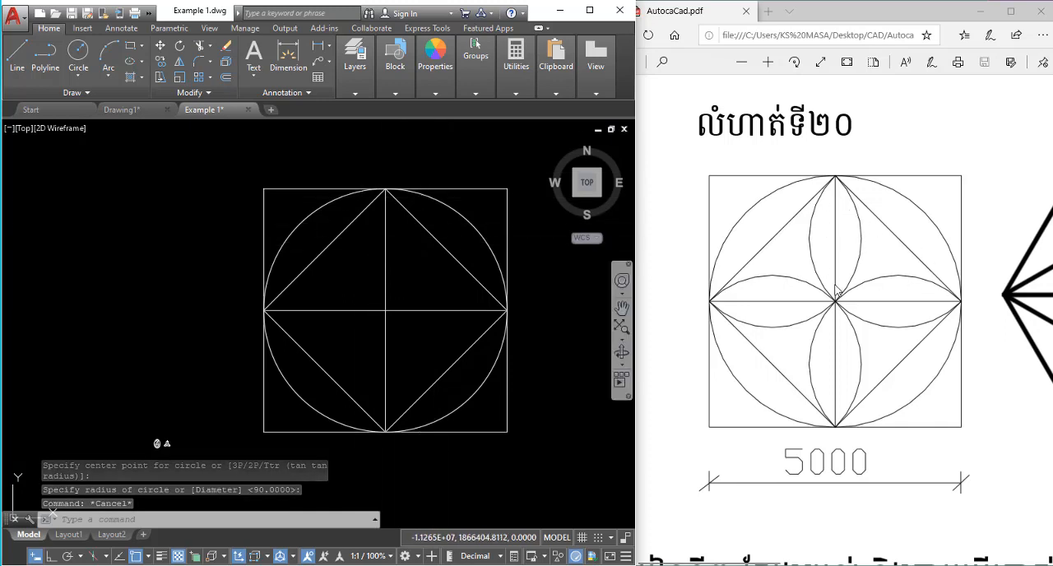
Draw a three-point arc from the square's top midpoint through the center to its left midpoint.
{"action": "left_click", "coordinate": [221, 219]}
{"action": "left_click", "coordinate": [163, 277]}
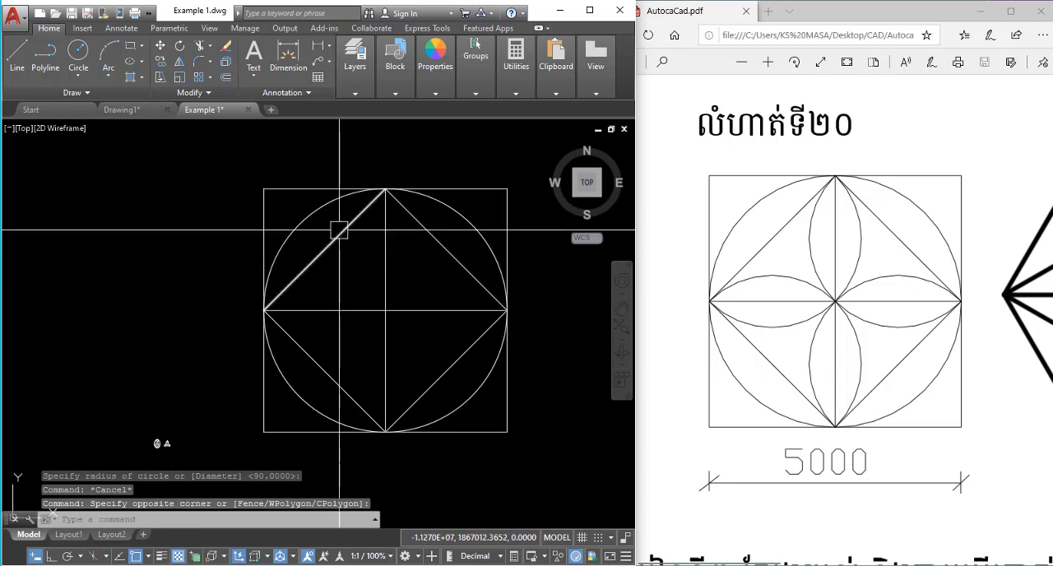
{"action": "middle_click_drag", "start_coordinate": [363, 225], "coordinate": [402, 231]}
{"action": "scroll", "coordinate": [401, 216], "scroll_direction": "up", "scroll_amount": 2}
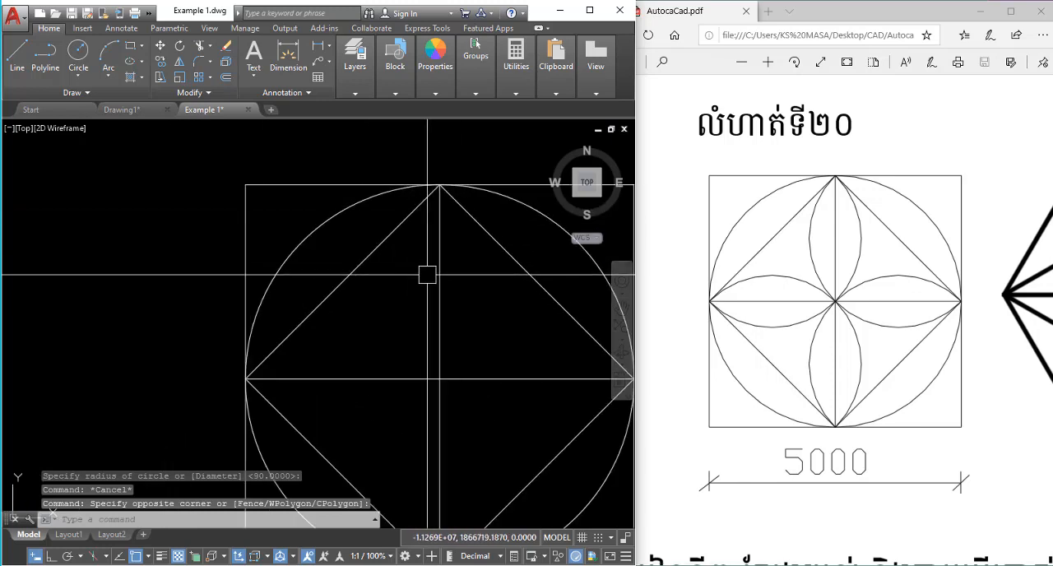
{"action": "key", "text": "Return"}
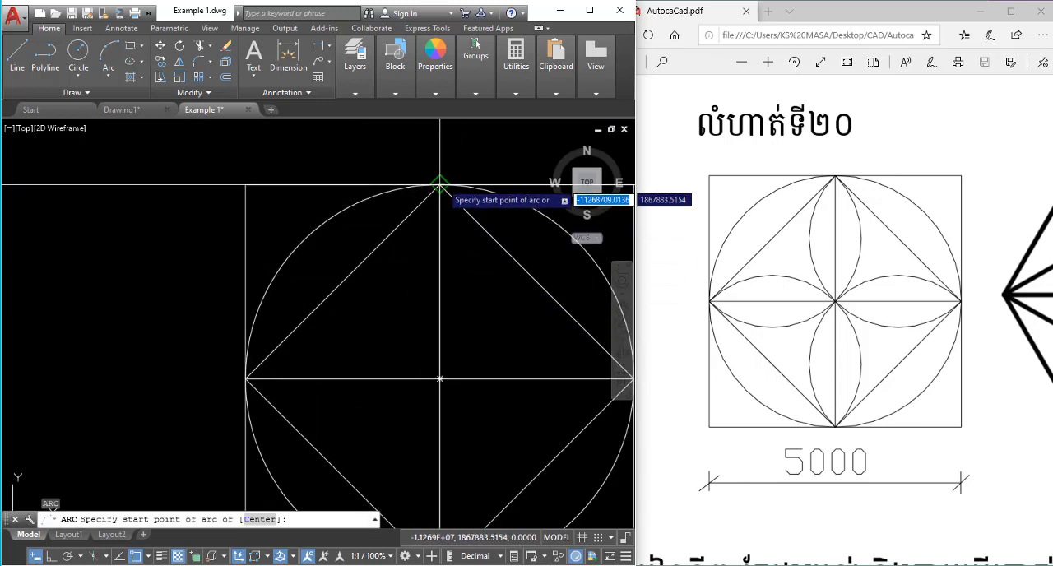
{"action": "left_click", "coordinate": [439, 186]}
{"action": "left_click", "coordinate": [439, 378]}
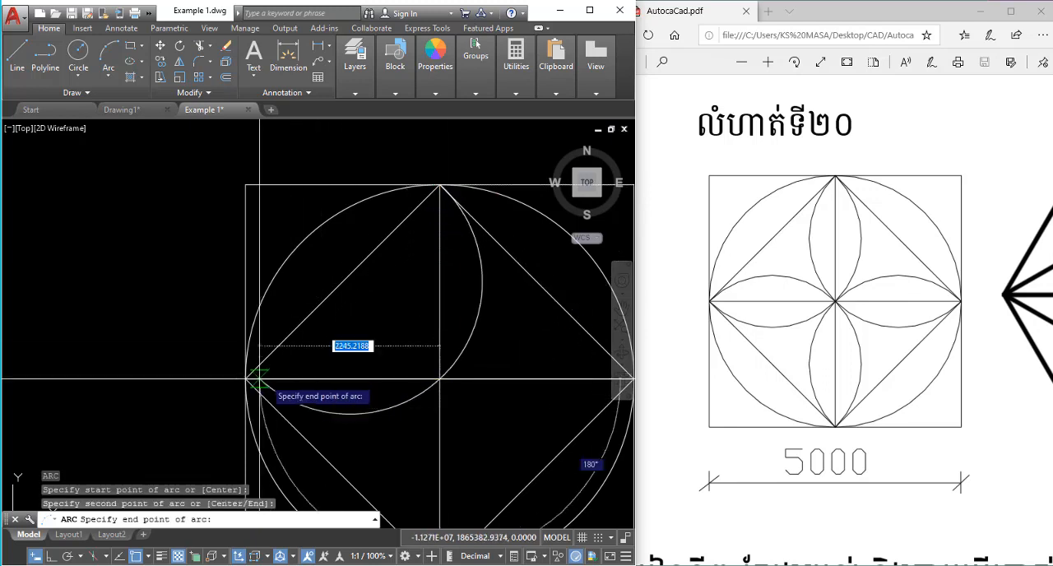
{"action": "left_click", "coordinate": [246, 378]}
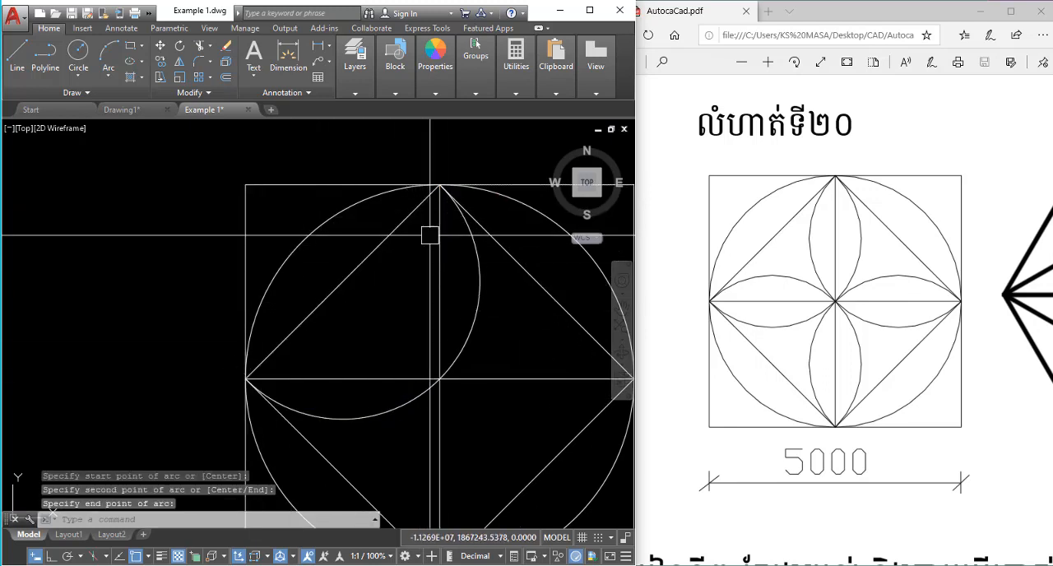
Try to mirror the petal arc about the vertical center line, keeping the source arc.
{"action": "scroll", "coordinate": [429, 239], "scroll_direction": "down", "scroll_amount": 2}
{"action": "left_click", "coordinate": [461, 264]}
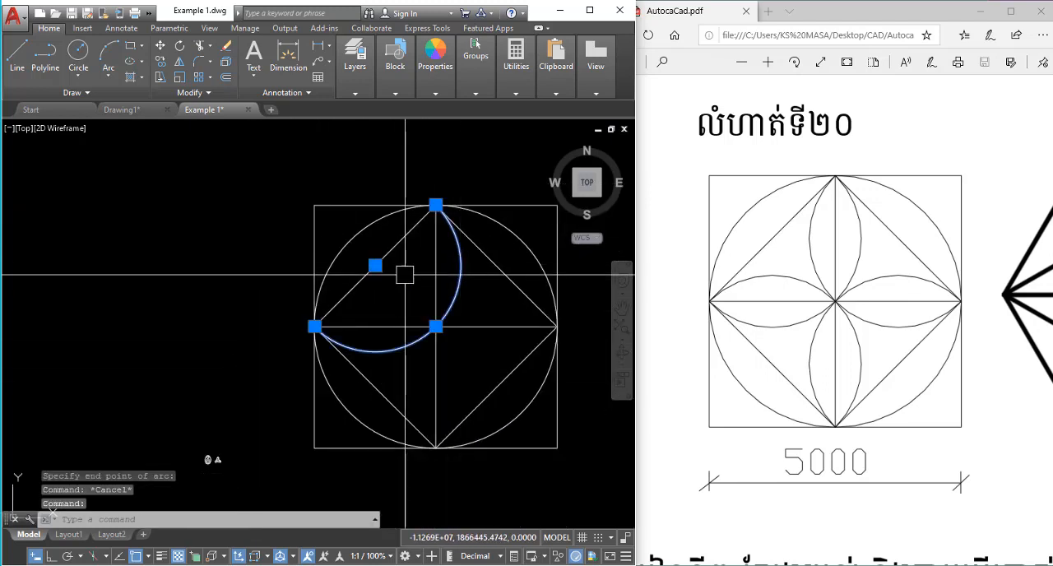
{"action": "type", "text": "mi"}
{"action": "key", "text": "Return"}
{"action": "left_click", "coordinate": [436, 205]}
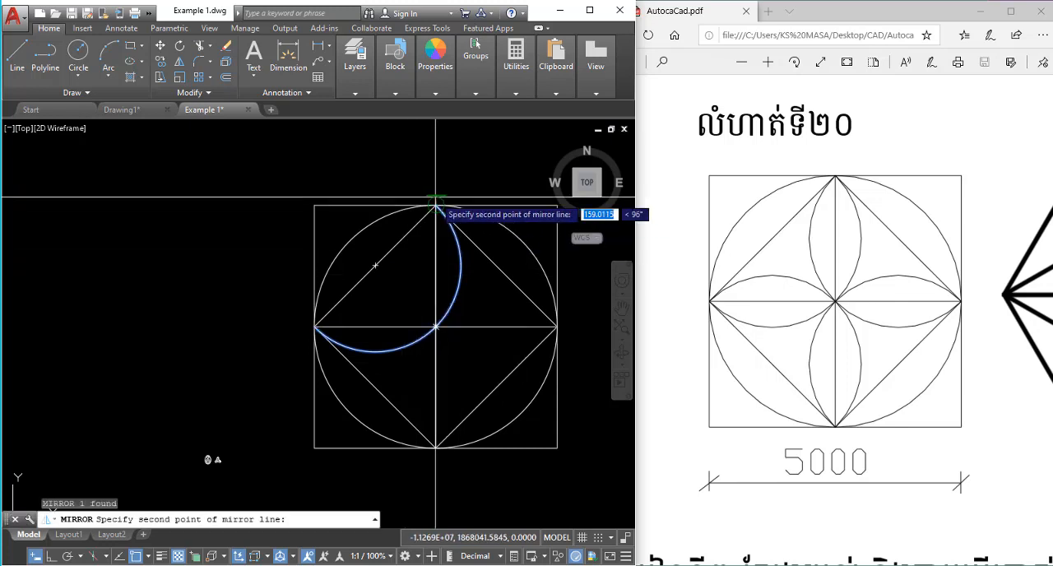
{"action": "left_click", "coordinate": [438, 163]}
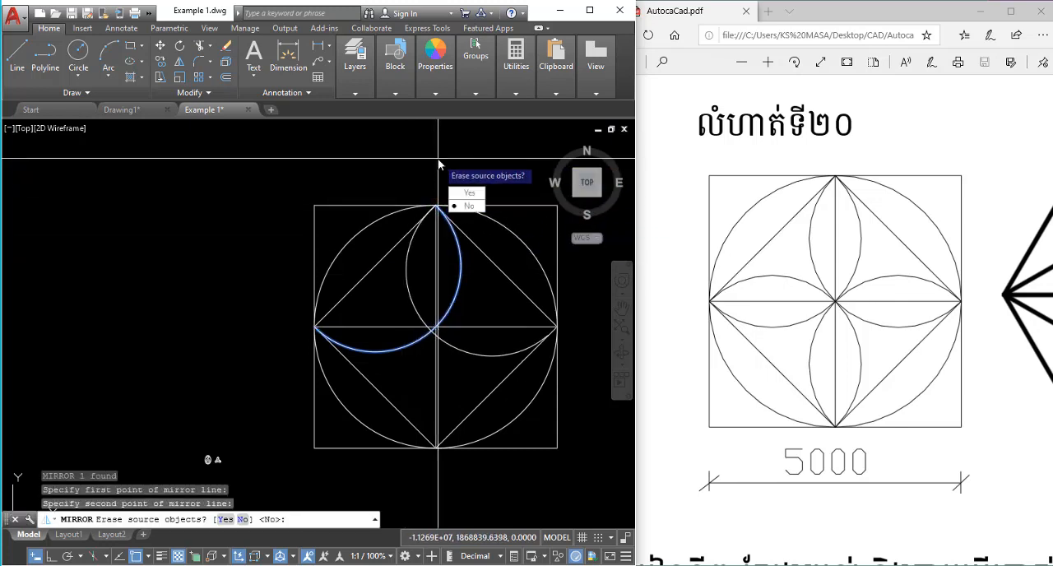
{"action": "left_click", "coordinate": [458, 205]}
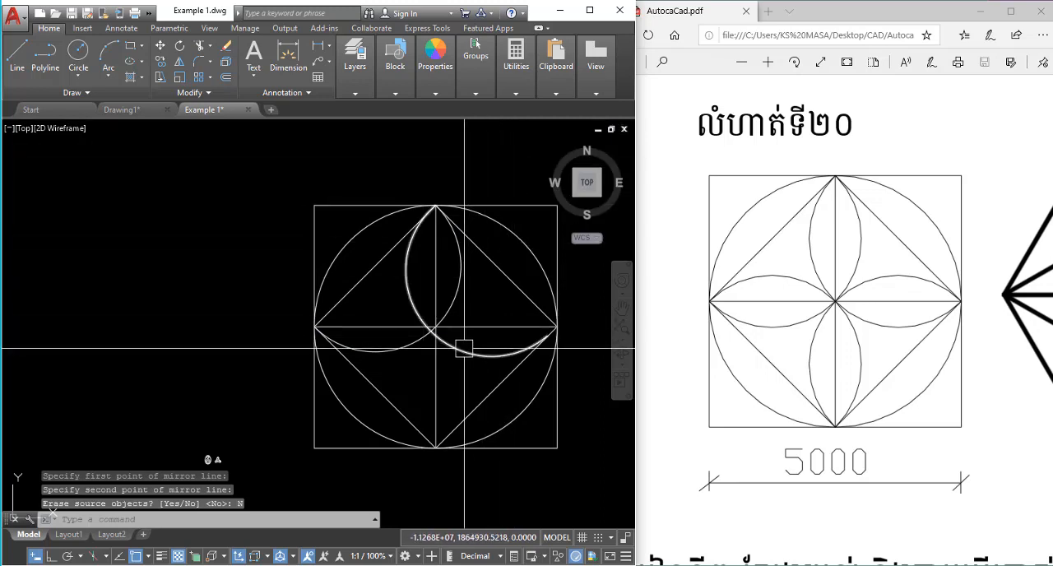
Erase the mirrored copy of the petal arc.
{"action": "left_click", "coordinate": [464, 348]}
{"action": "type", "text": "e"}
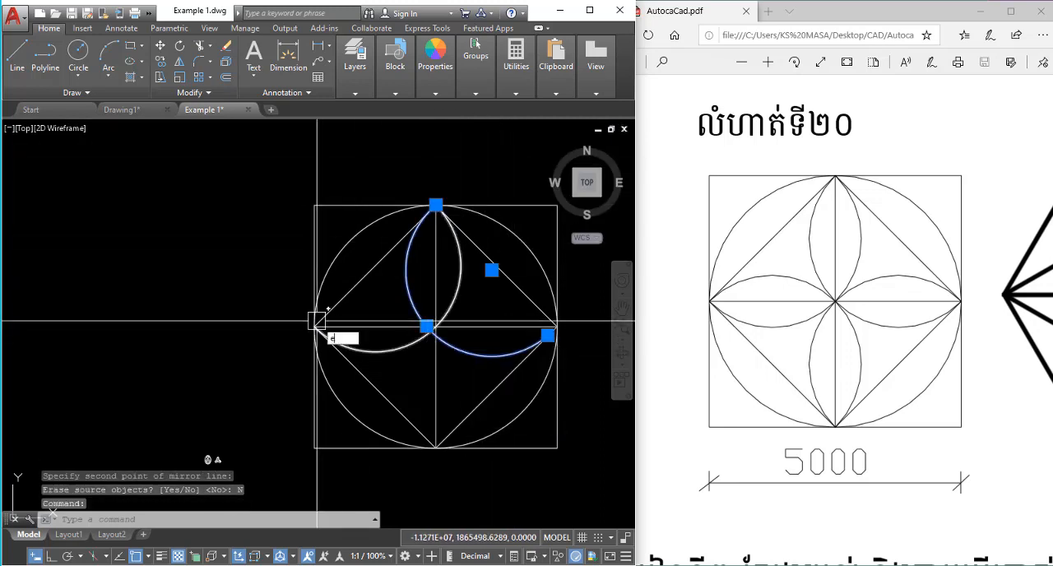
{"action": "key", "text": "Return"}
Draw a three-point arc from the square's top midpoint through the center to its right midpoint.
{"action": "middle_click_drag", "start_coordinate": [283, 252], "coordinate": [257, 265]}
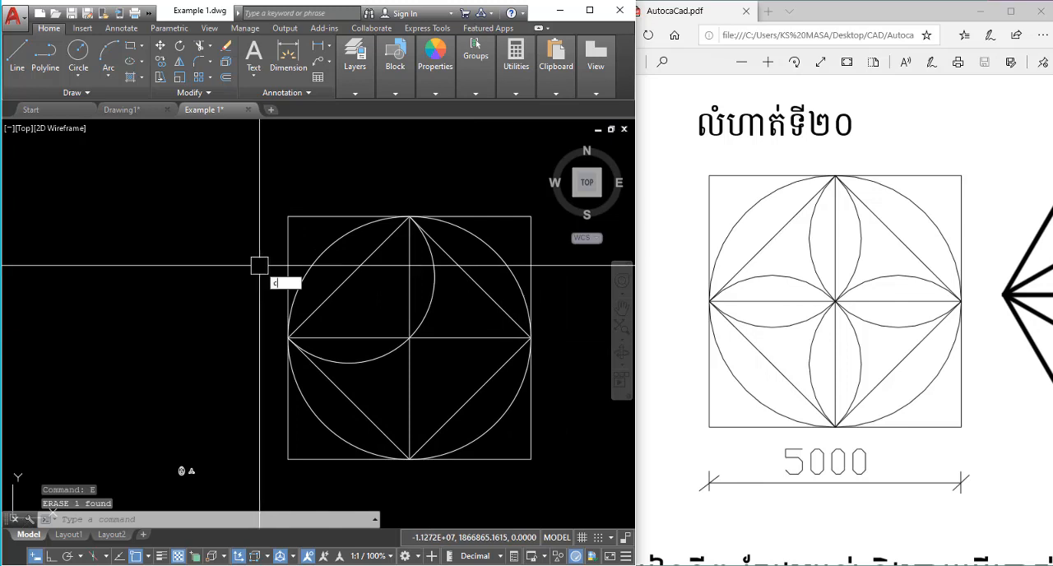
{"action": "type", "text": "c"}
{"action": "key", "text": "Escape"}
{"action": "type", "text": "a"}
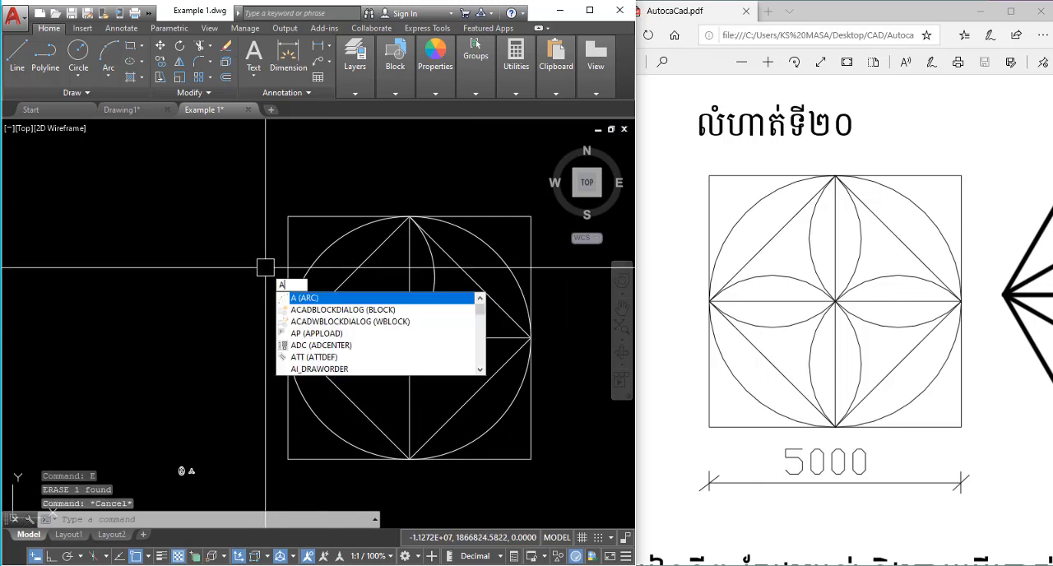
{"action": "key", "text": "Return"}
{"action": "left_click", "coordinate": [409, 216]}
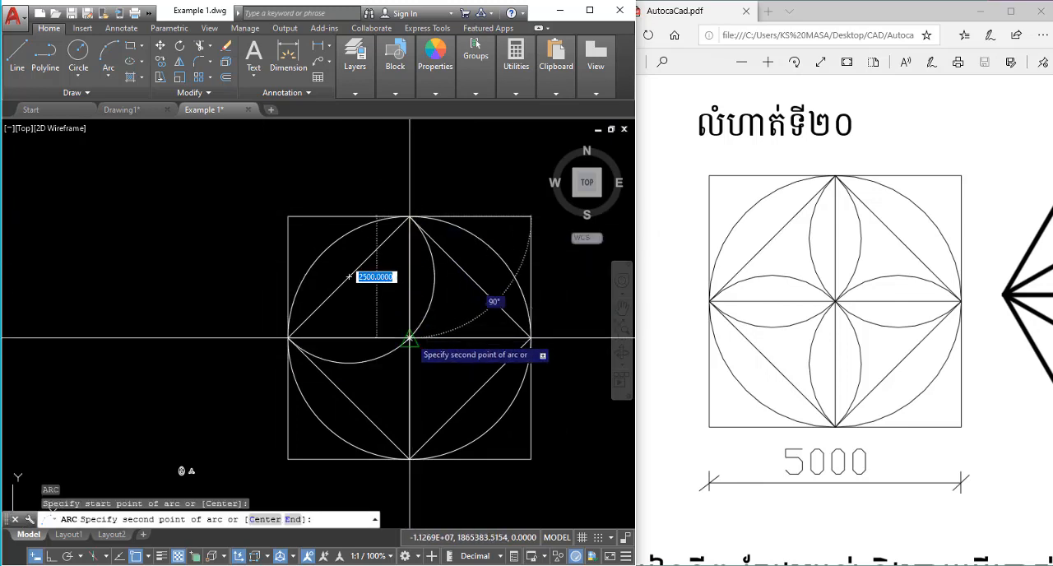
{"action": "left_click", "coordinate": [409, 338]}
{"action": "left_click", "coordinate": [530, 338]}
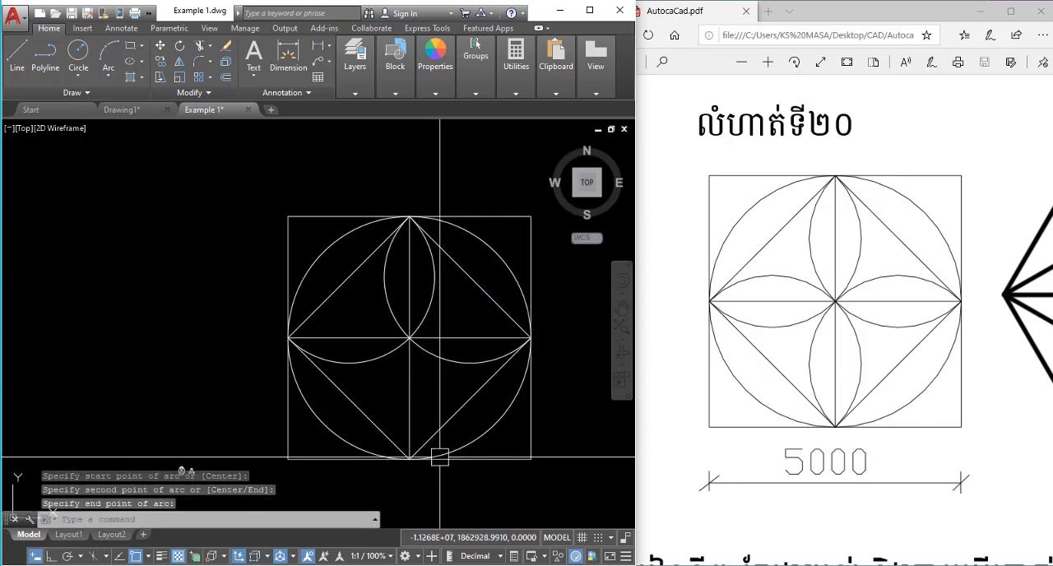
Draw two three-point arcs from the square's bottom midpoint through the center, one ending at the left midpoint and one at the right midpoint.
{"action": "key", "text": "Return"}
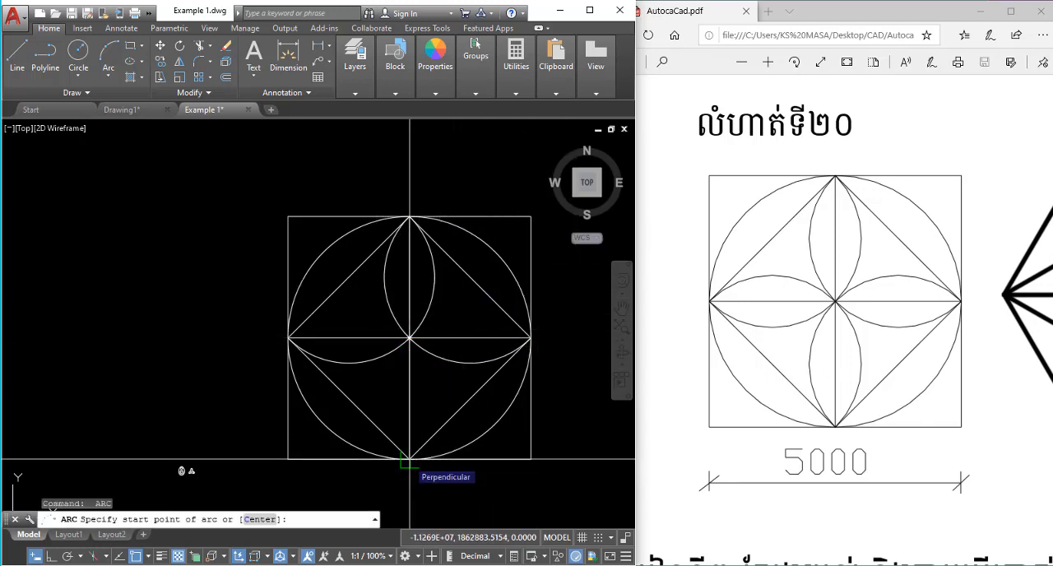
{"action": "left_click", "coordinate": [410, 458]}
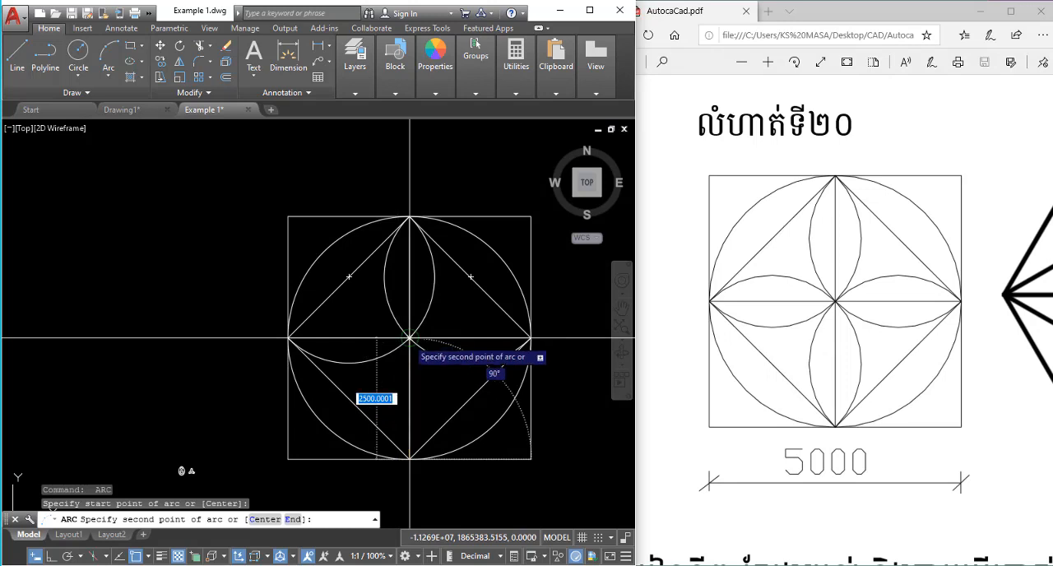
{"action": "left_click", "coordinate": [409, 338]}
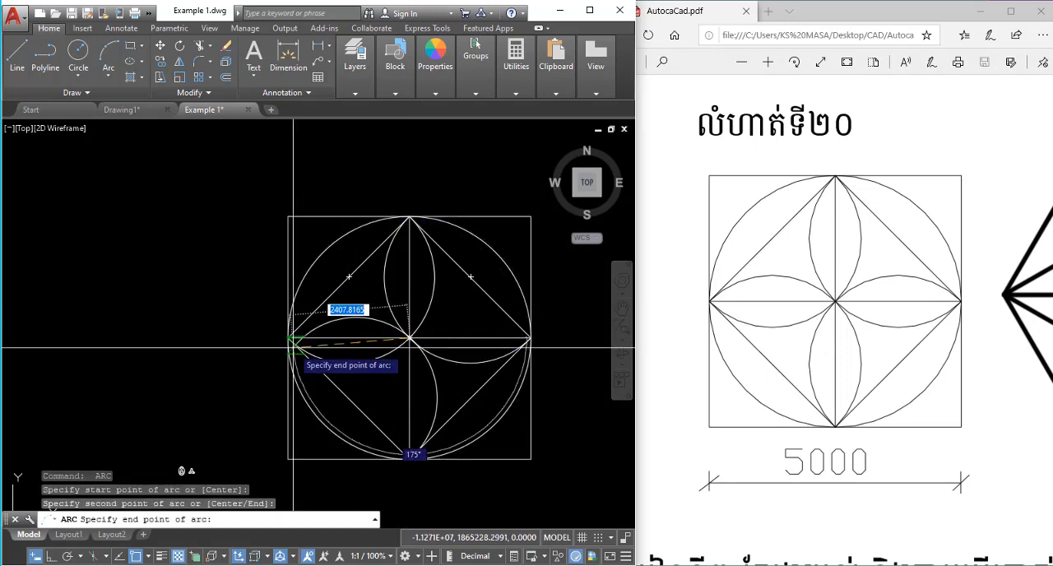
{"action": "left_click", "coordinate": [288, 338]}
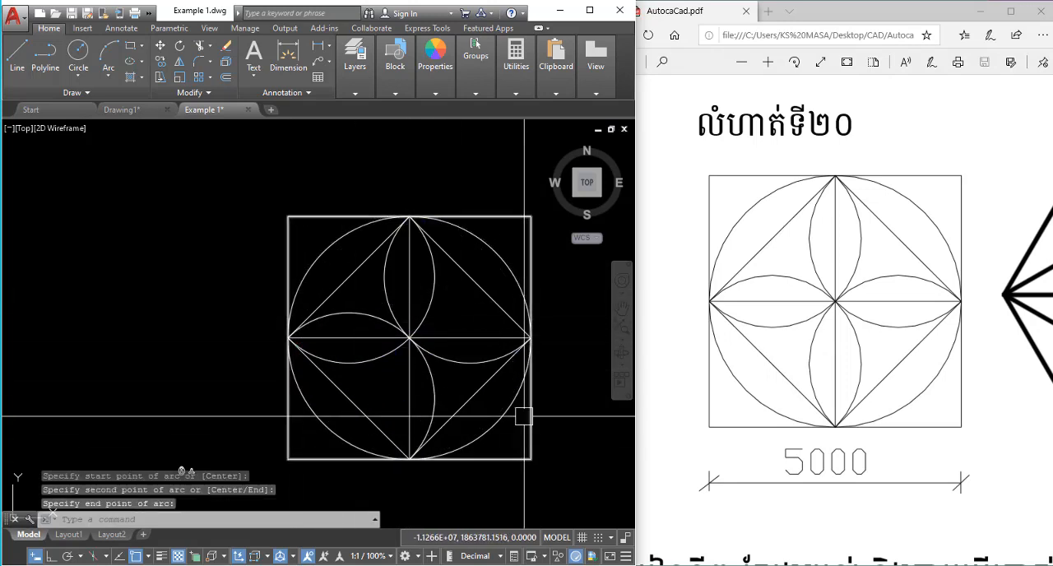
{"action": "key", "text": "Return"}
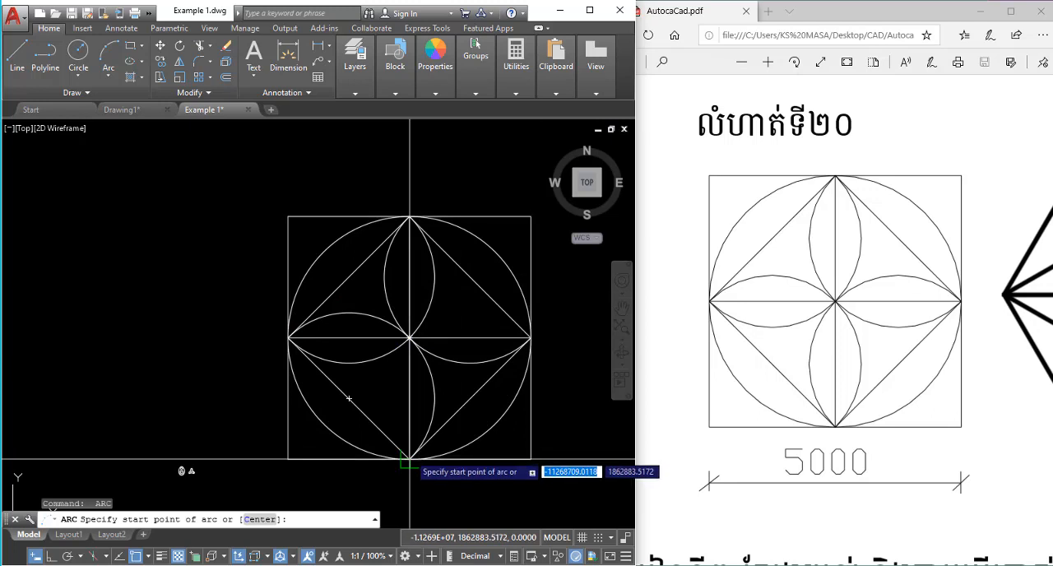
{"action": "left_click", "coordinate": [410, 459]}
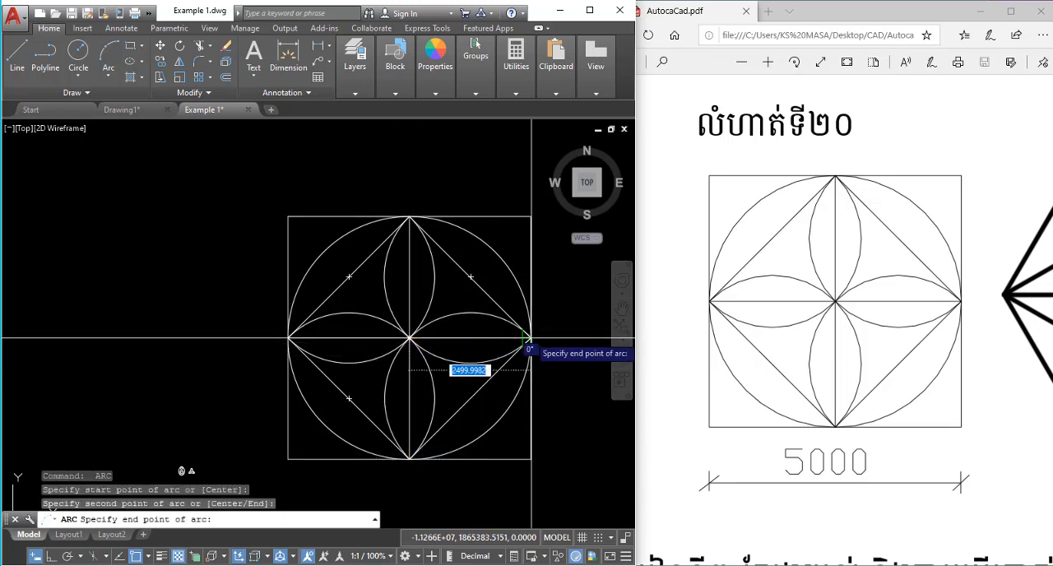
{"action": "key", "text": "Escape"}
{"action": "scroll", "coordinate": [524, 273], "scroll_direction": "down", "scroll_amount": 4}
{"action": "middle_click_drag", "start_coordinate": [524, 273], "coordinate": [371, 277]}
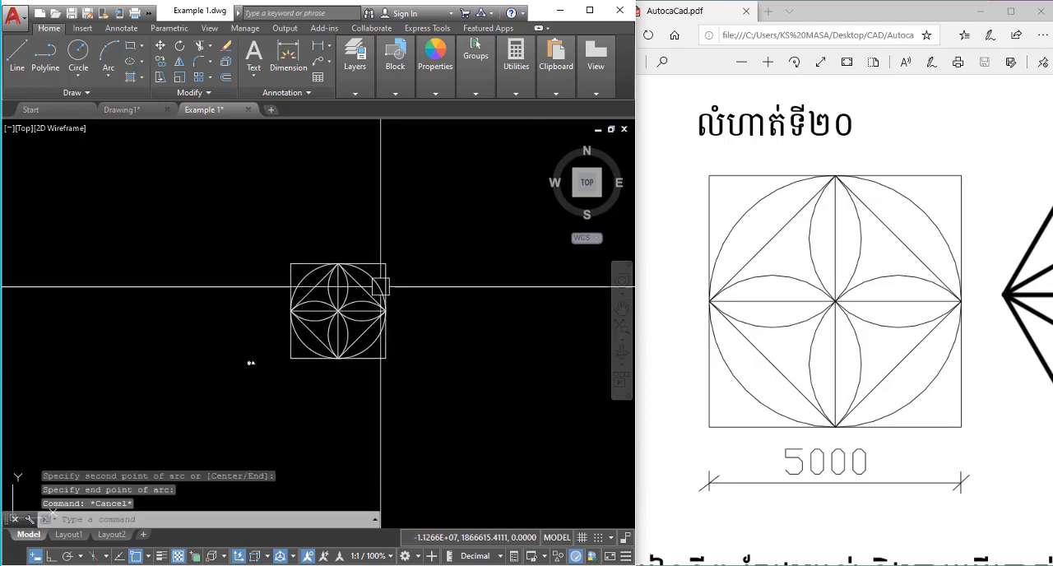
{"action": "scroll", "coordinate": [395, 277], "scroll_direction": "up", "scroll_amount": 4}
{"action": "scroll", "coordinate": [365, 278], "scroll_direction": "down", "scroll_amount": 4}
{"action": "scroll", "coordinate": [356, 330], "scroll_direction": "up", "scroll_amount": 2}
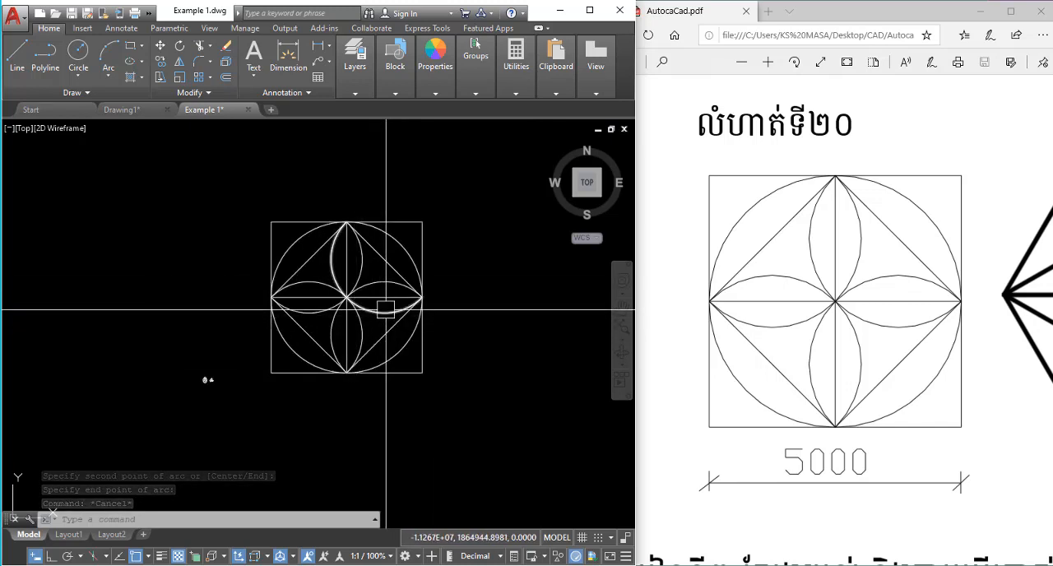
{"action": "scroll", "coordinate": [386, 308], "scroll_direction": "up", "scroll_amount": 2}
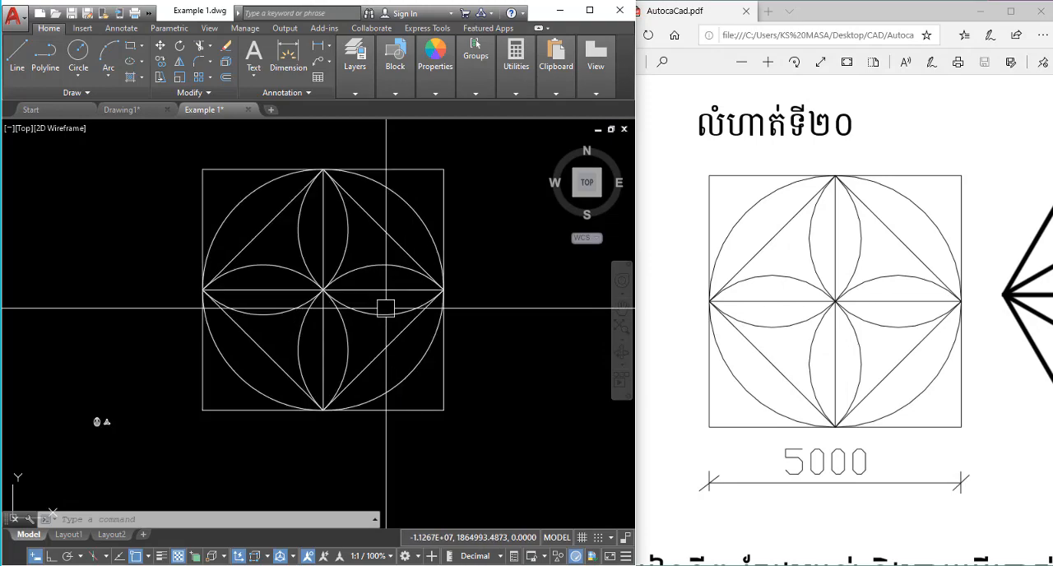